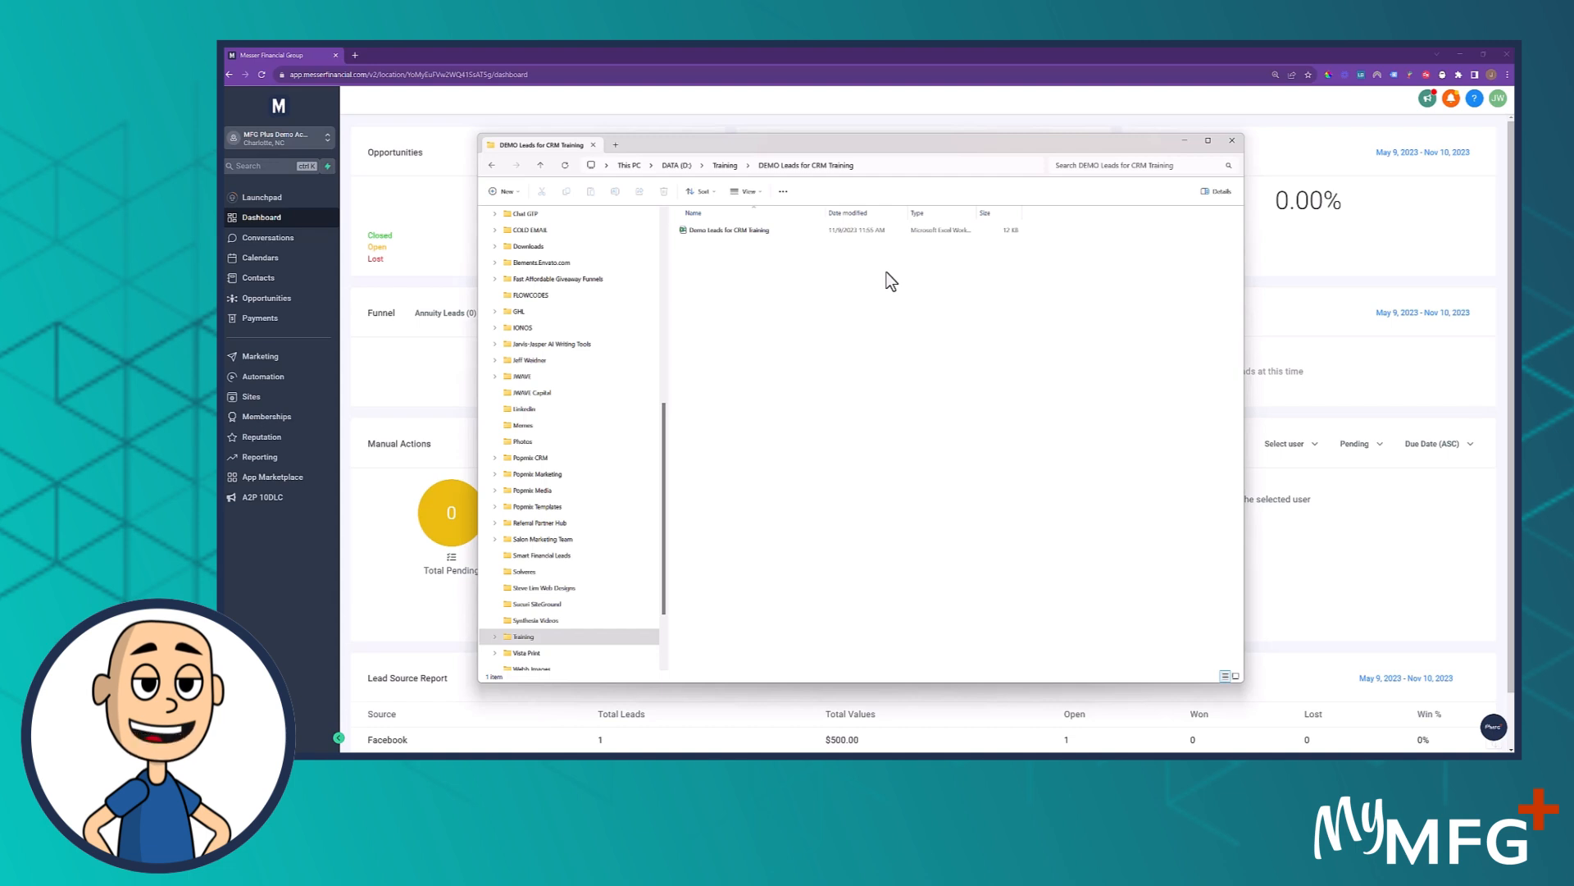
# Open the Demo Leads for CRM Training workbook and examine the Contact column and the unlabelled column beside it
pyautogui.click(727, 231)
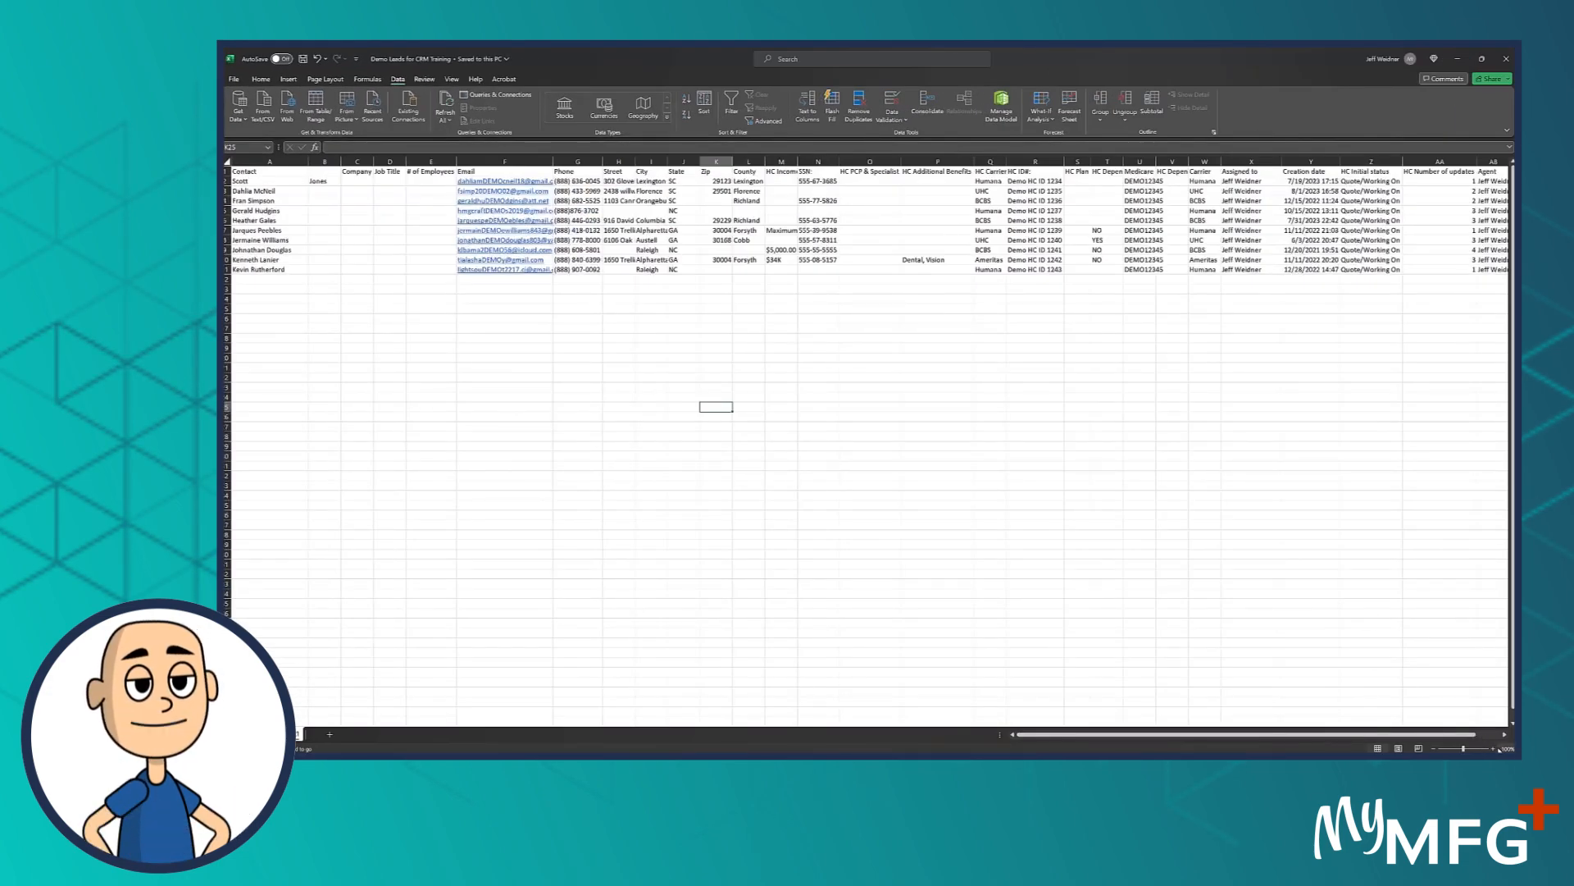
pyautogui.click(1494, 748)
pyautogui.click(1493, 748)
pyautogui.click(1493, 748)
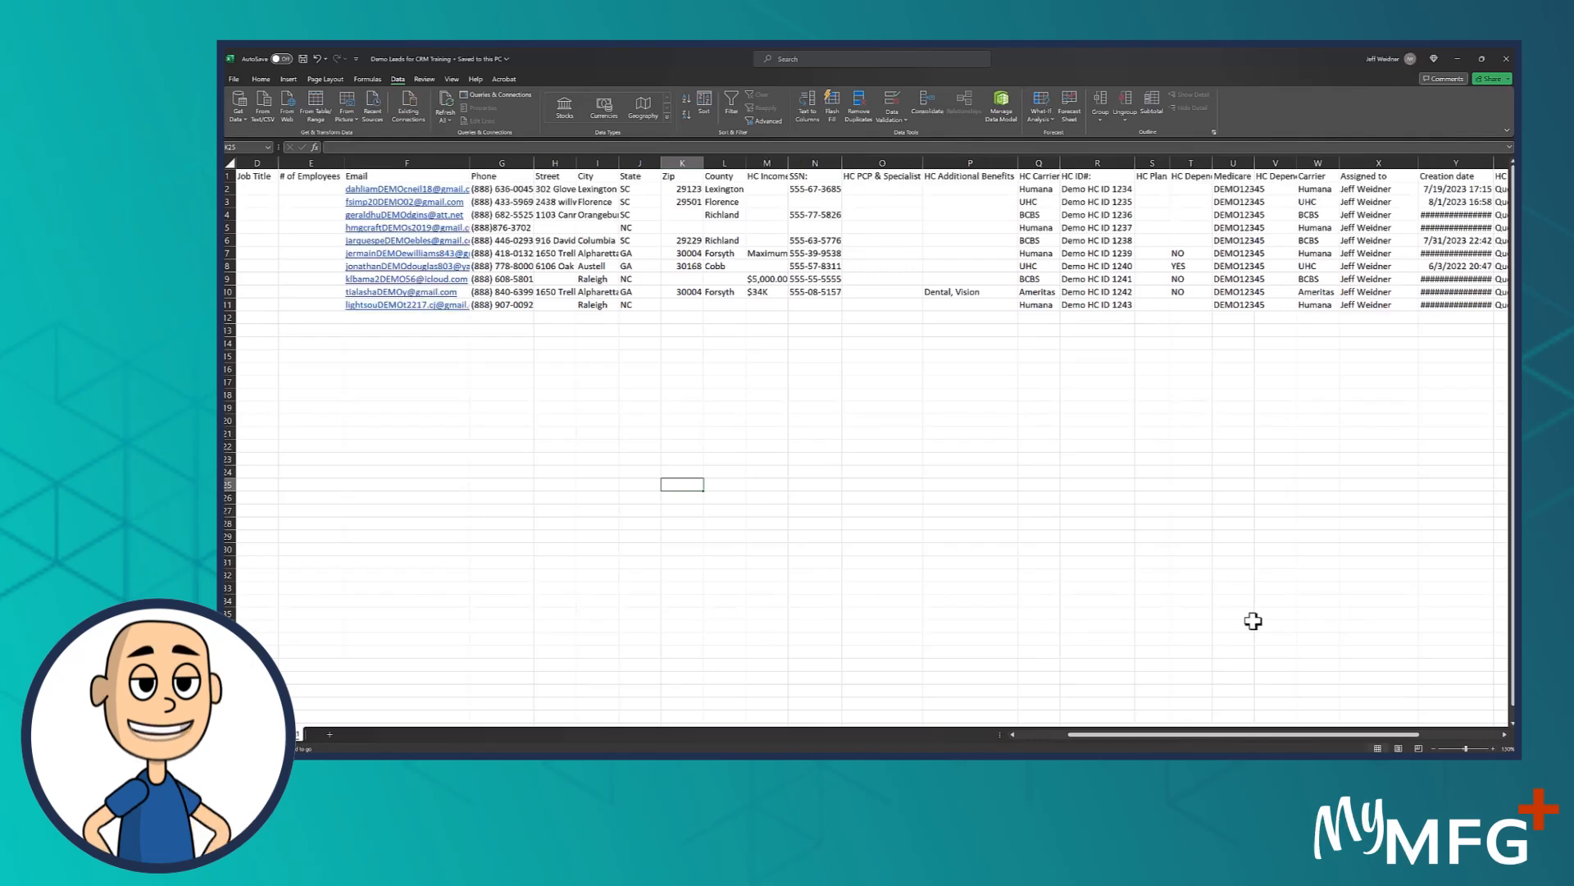
pyautogui.moveTo(1169, 735); pyautogui.dragTo(1013, 733)
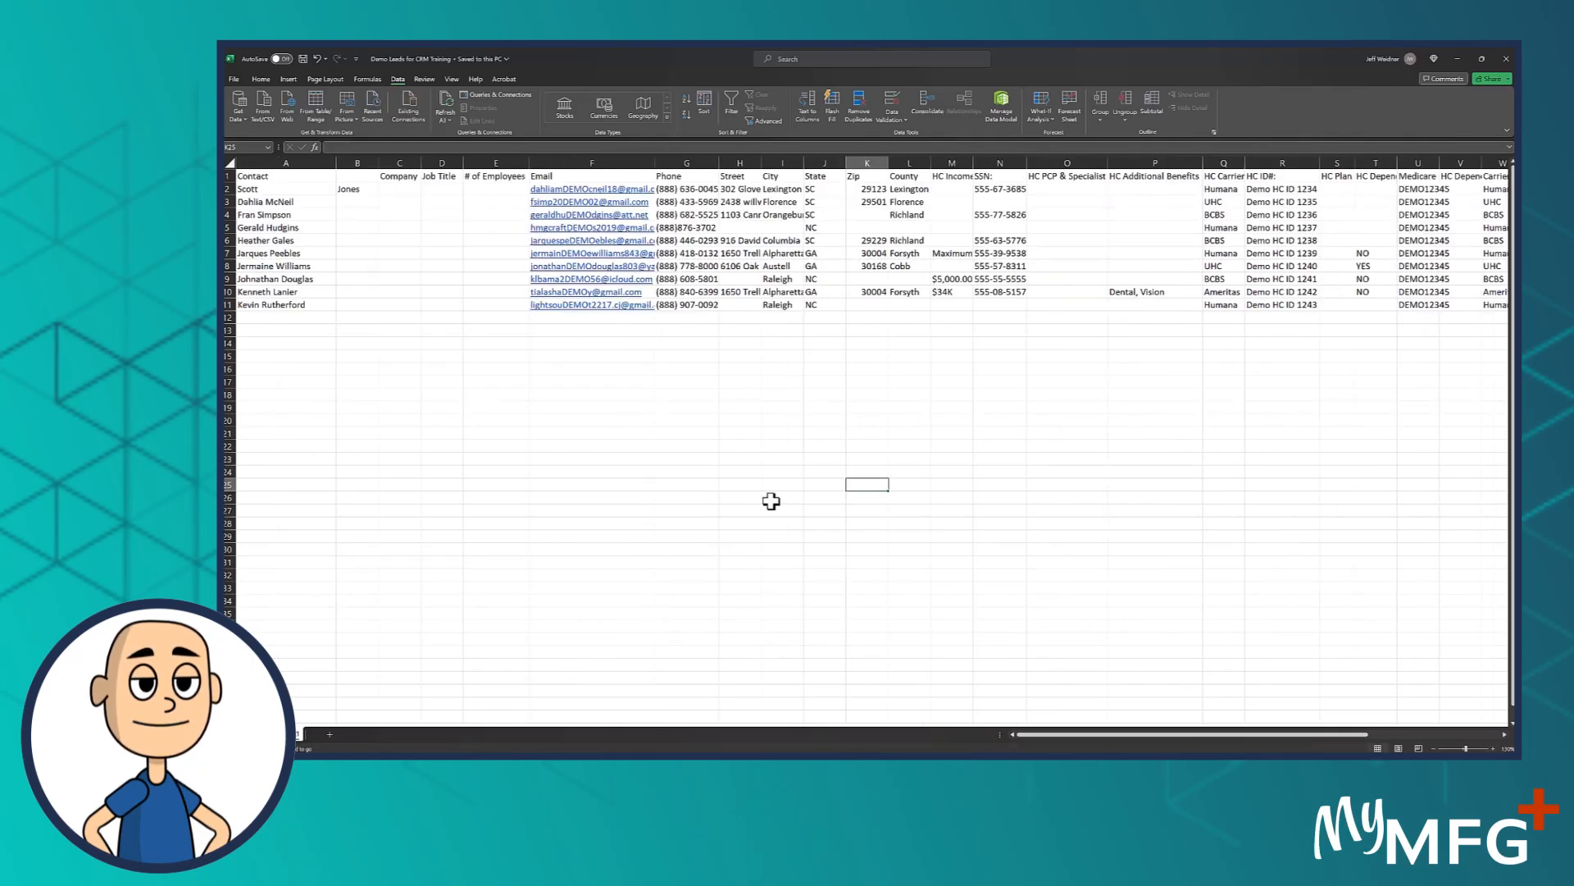
pyautogui.click(270, 176)
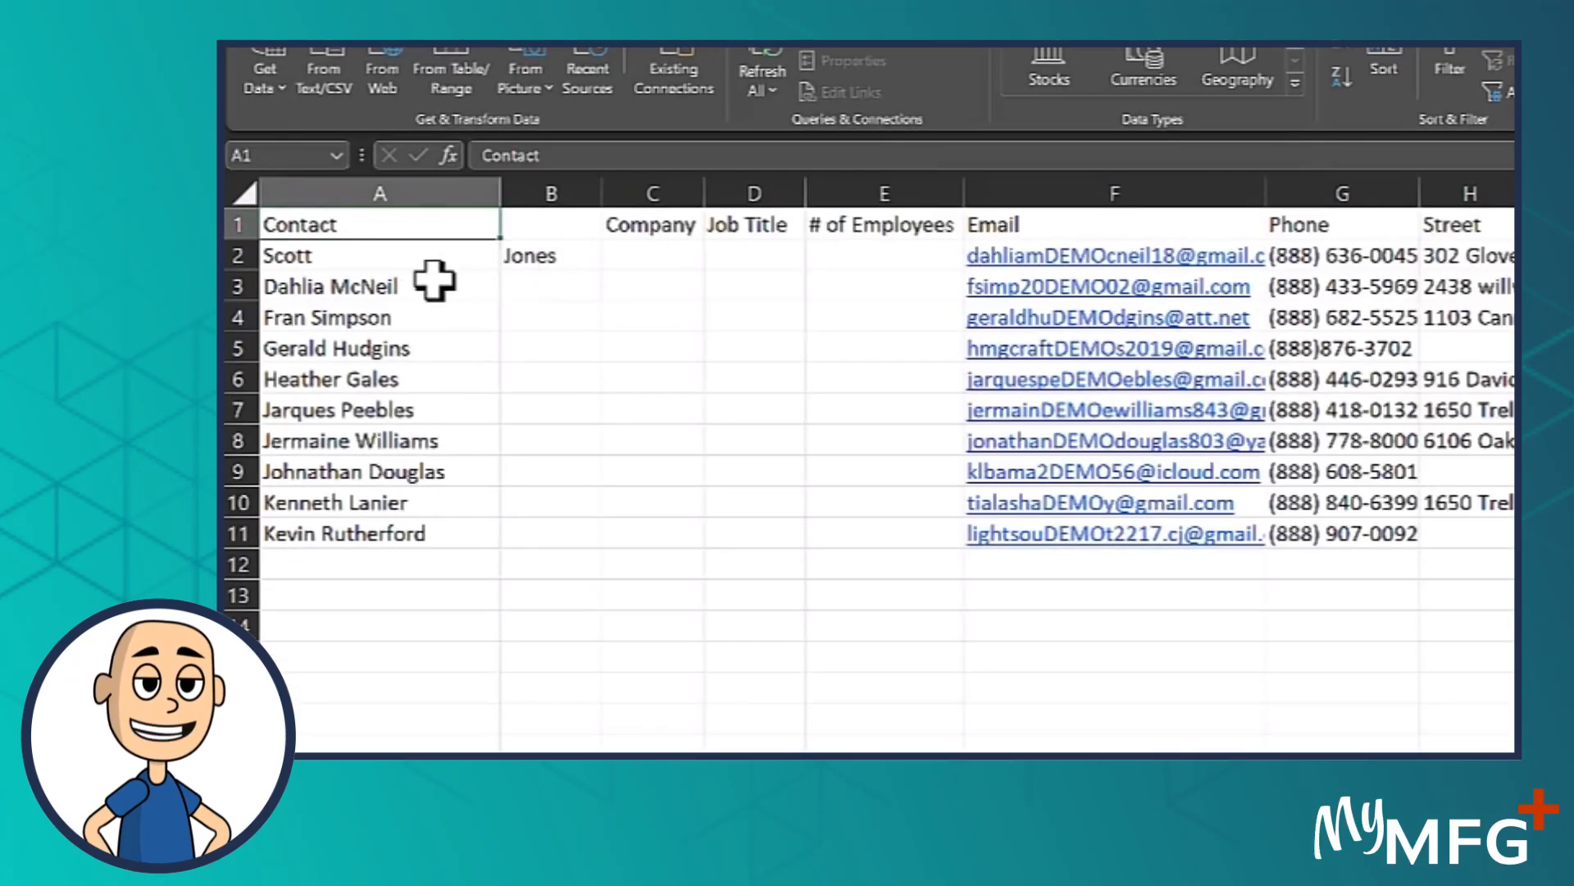
pyautogui.click(569, 251)
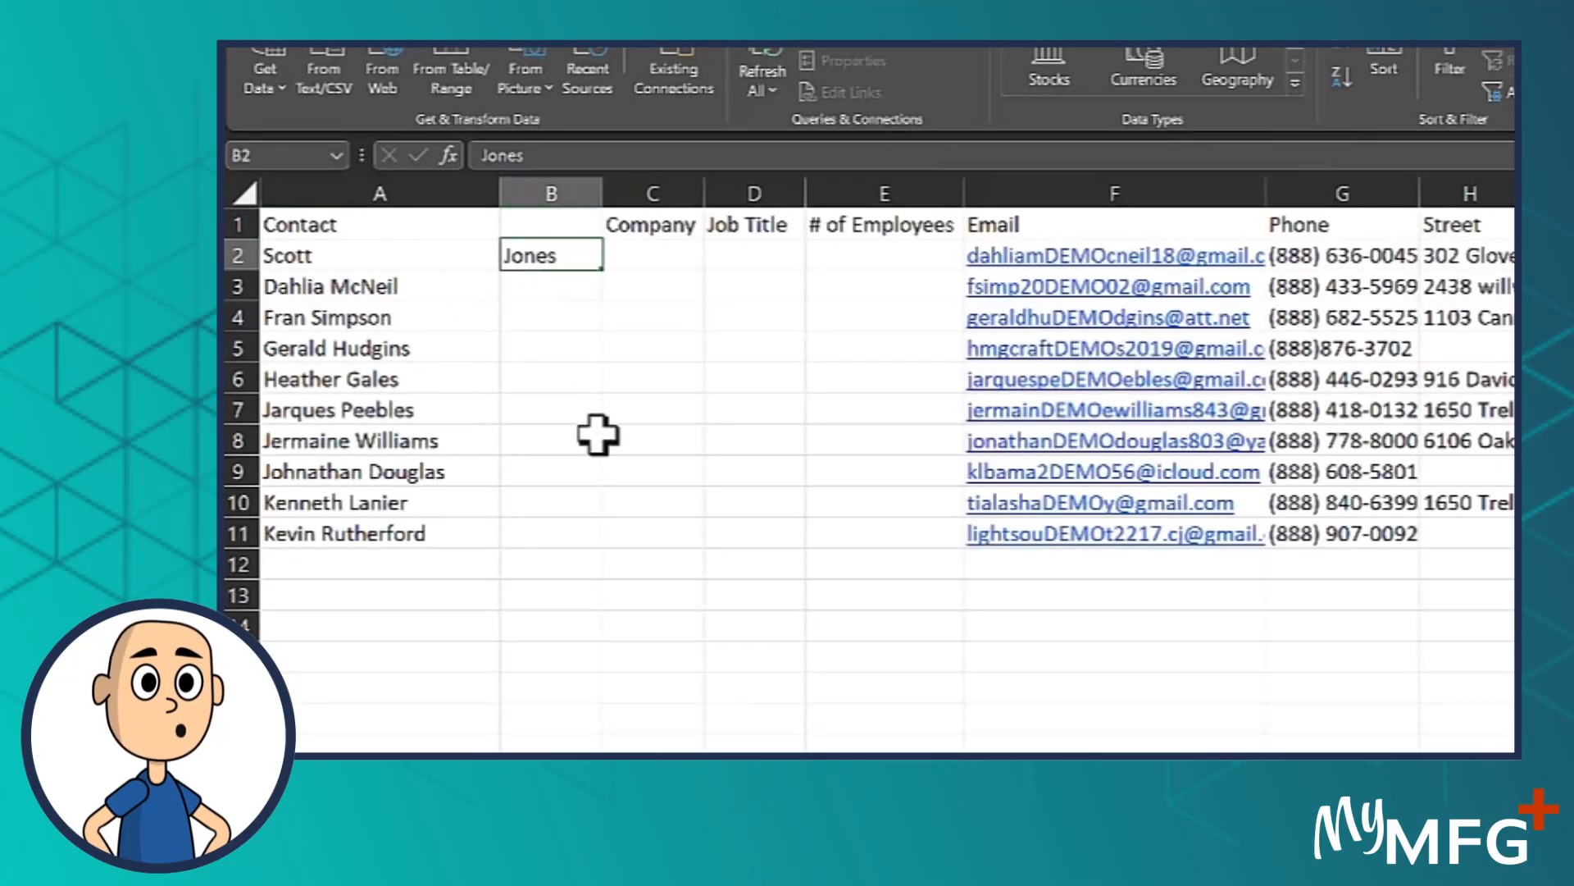
pyautogui.click(545, 221)
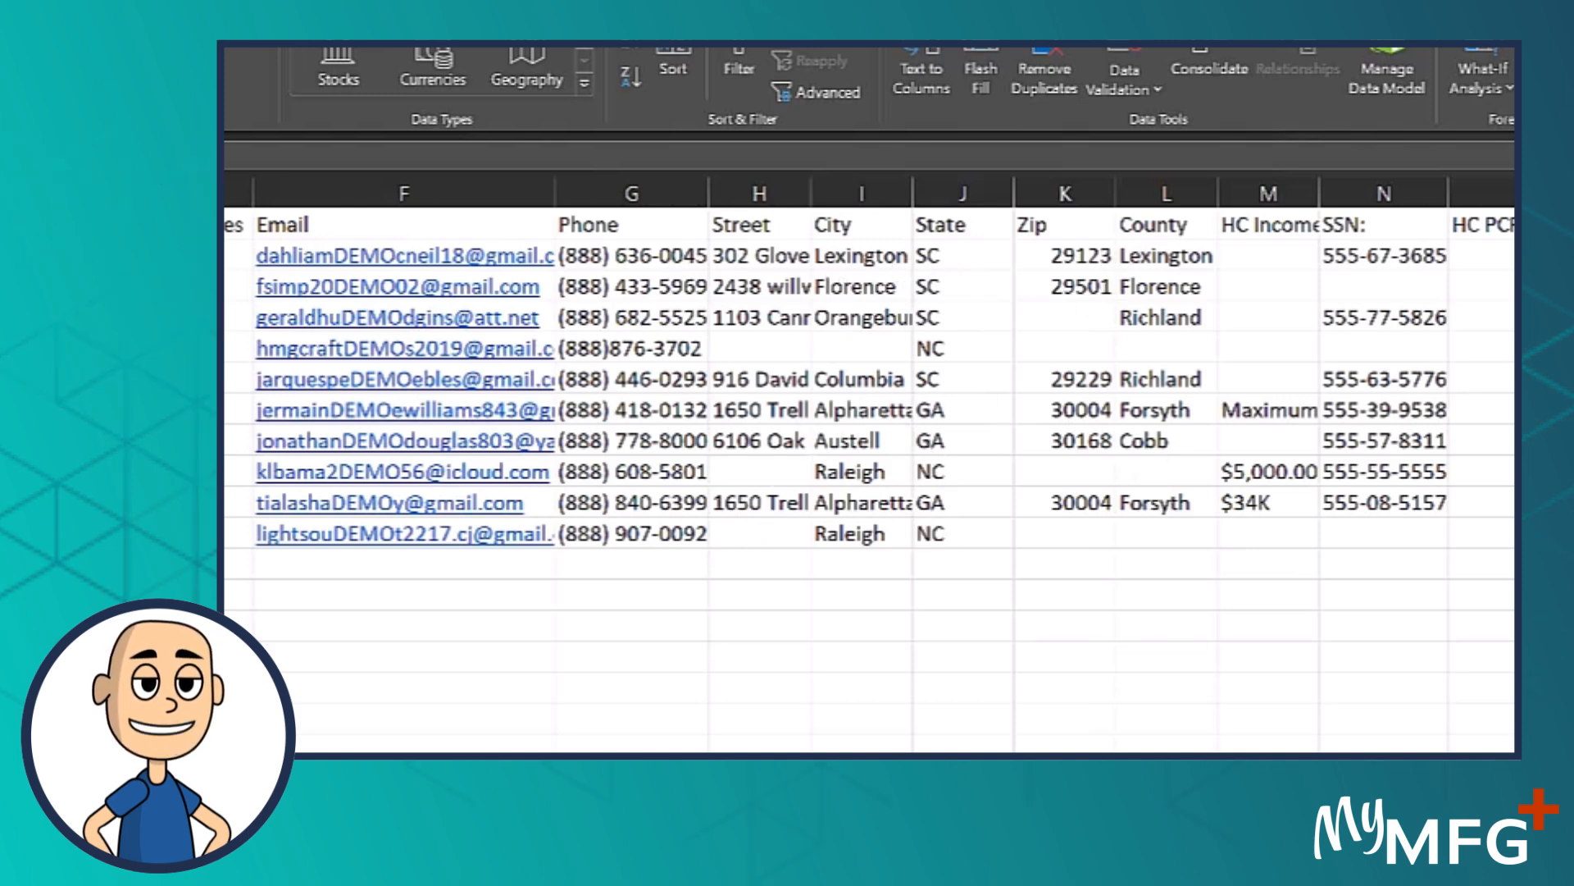
# Widen the Creation date column to fit its full dates and review the remaining lead columns
pyautogui.moveTo(1168, 732); pyautogui.dragTo(1284, 736)
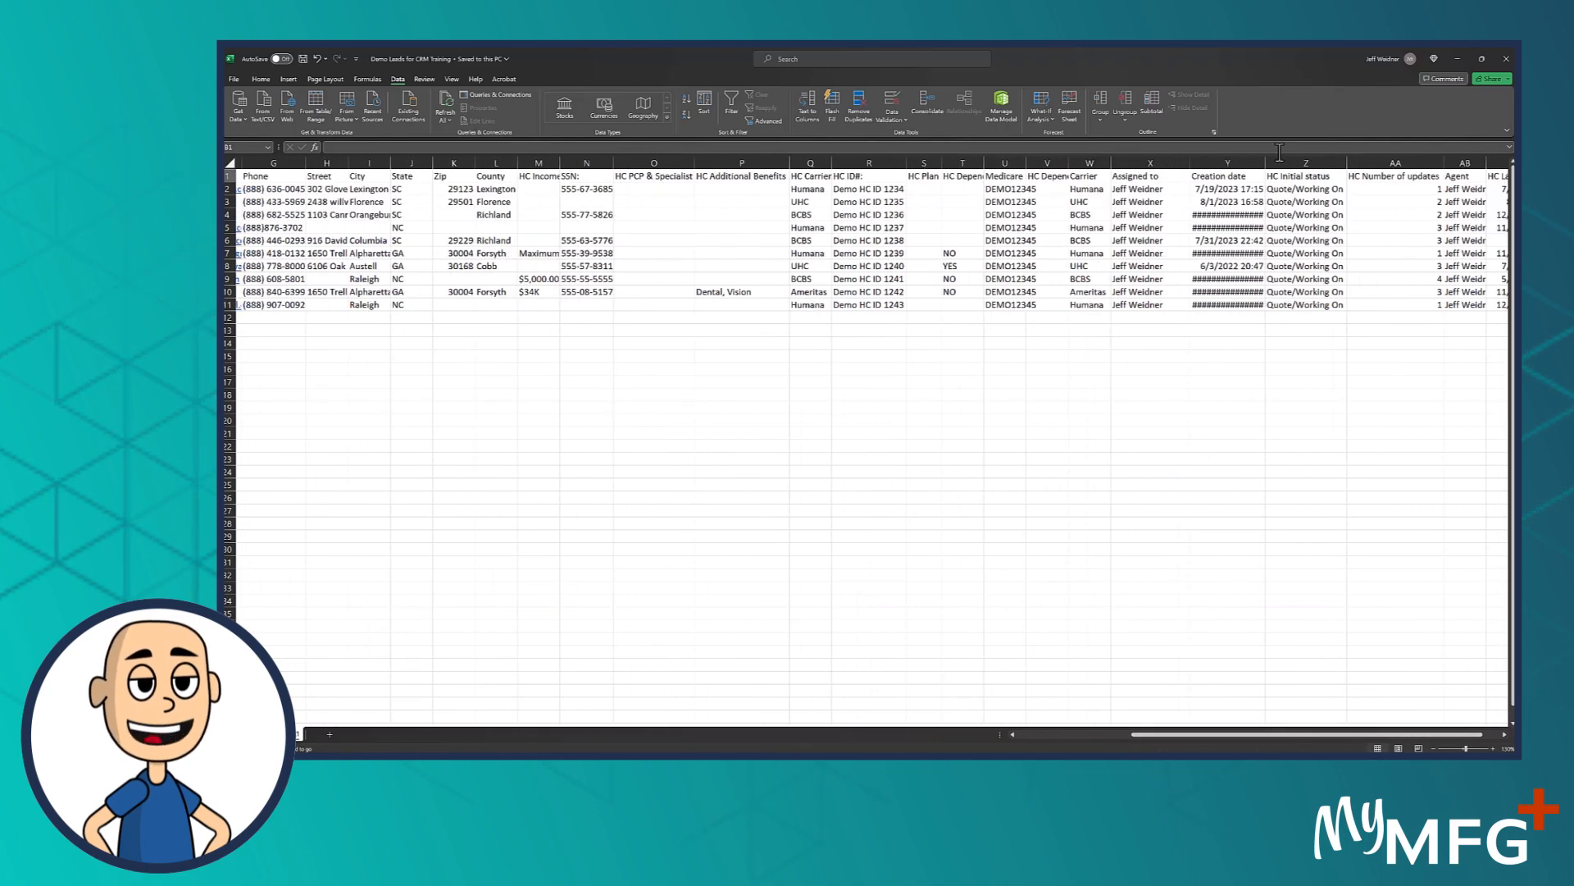
pyautogui.moveTo(1264, 161); pyautogui.dragTo(1267, 160)
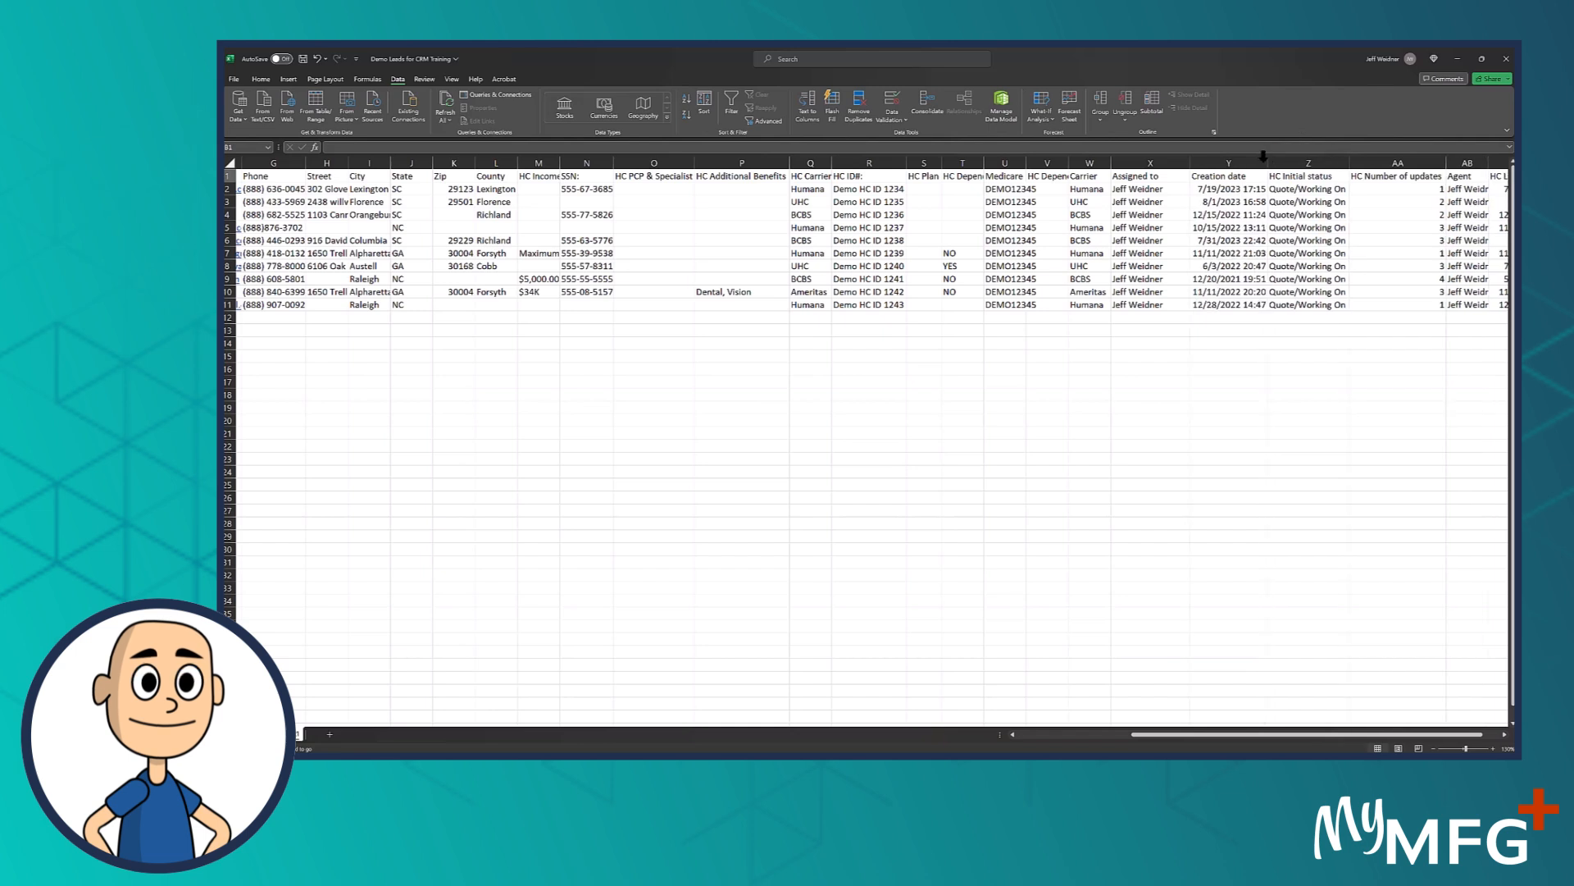
pyautogui.click(1262, 155)
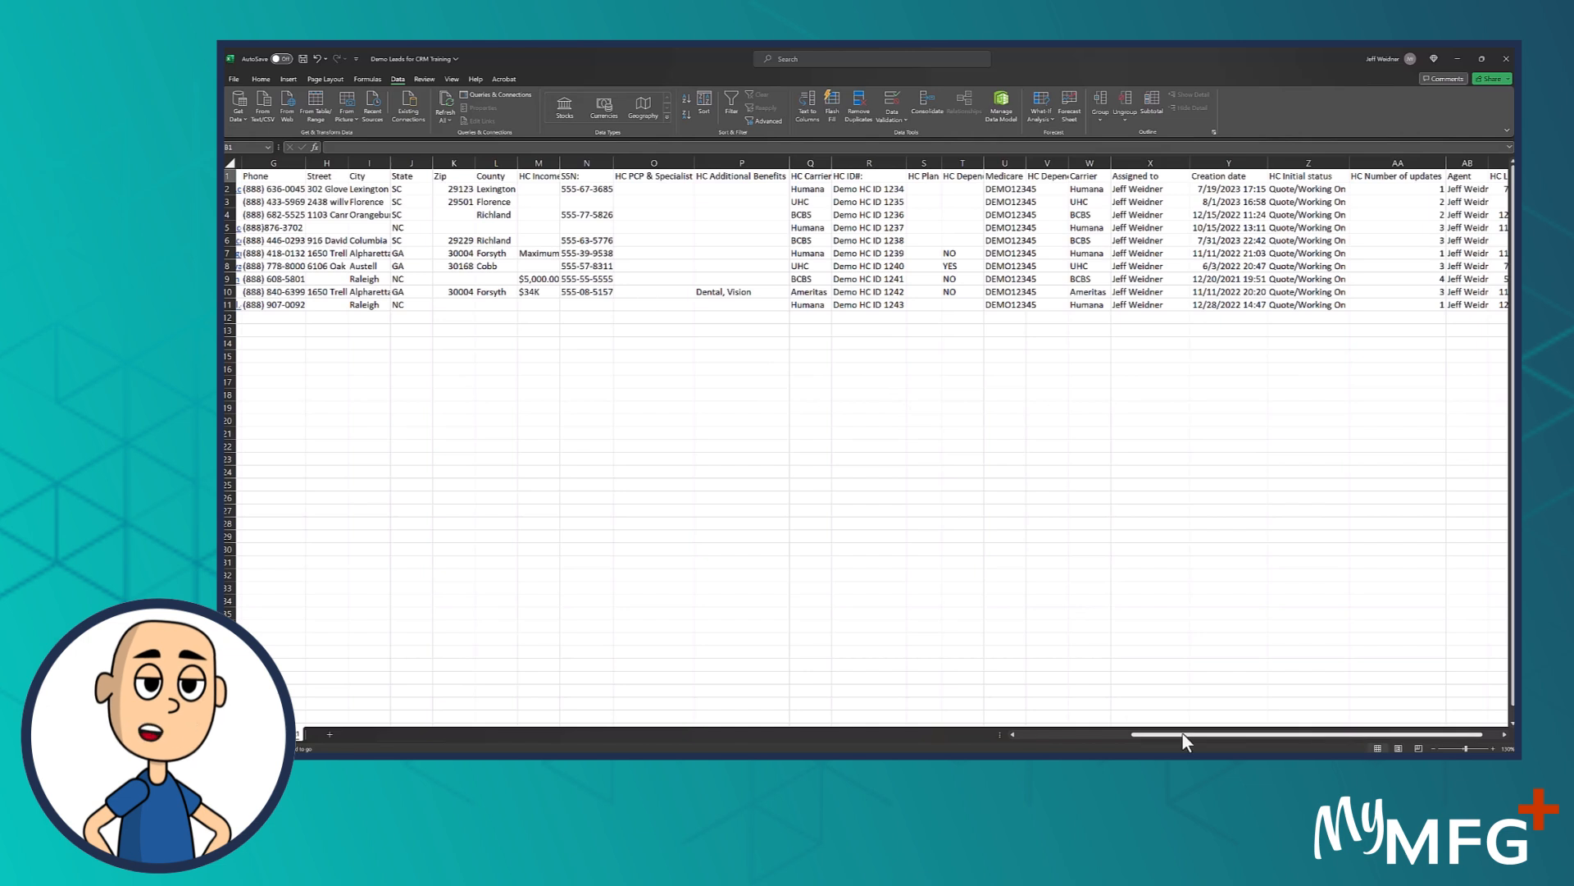
pyautogui.moveTo(1183, 732); pyautogui.dragTo(1230, 731)
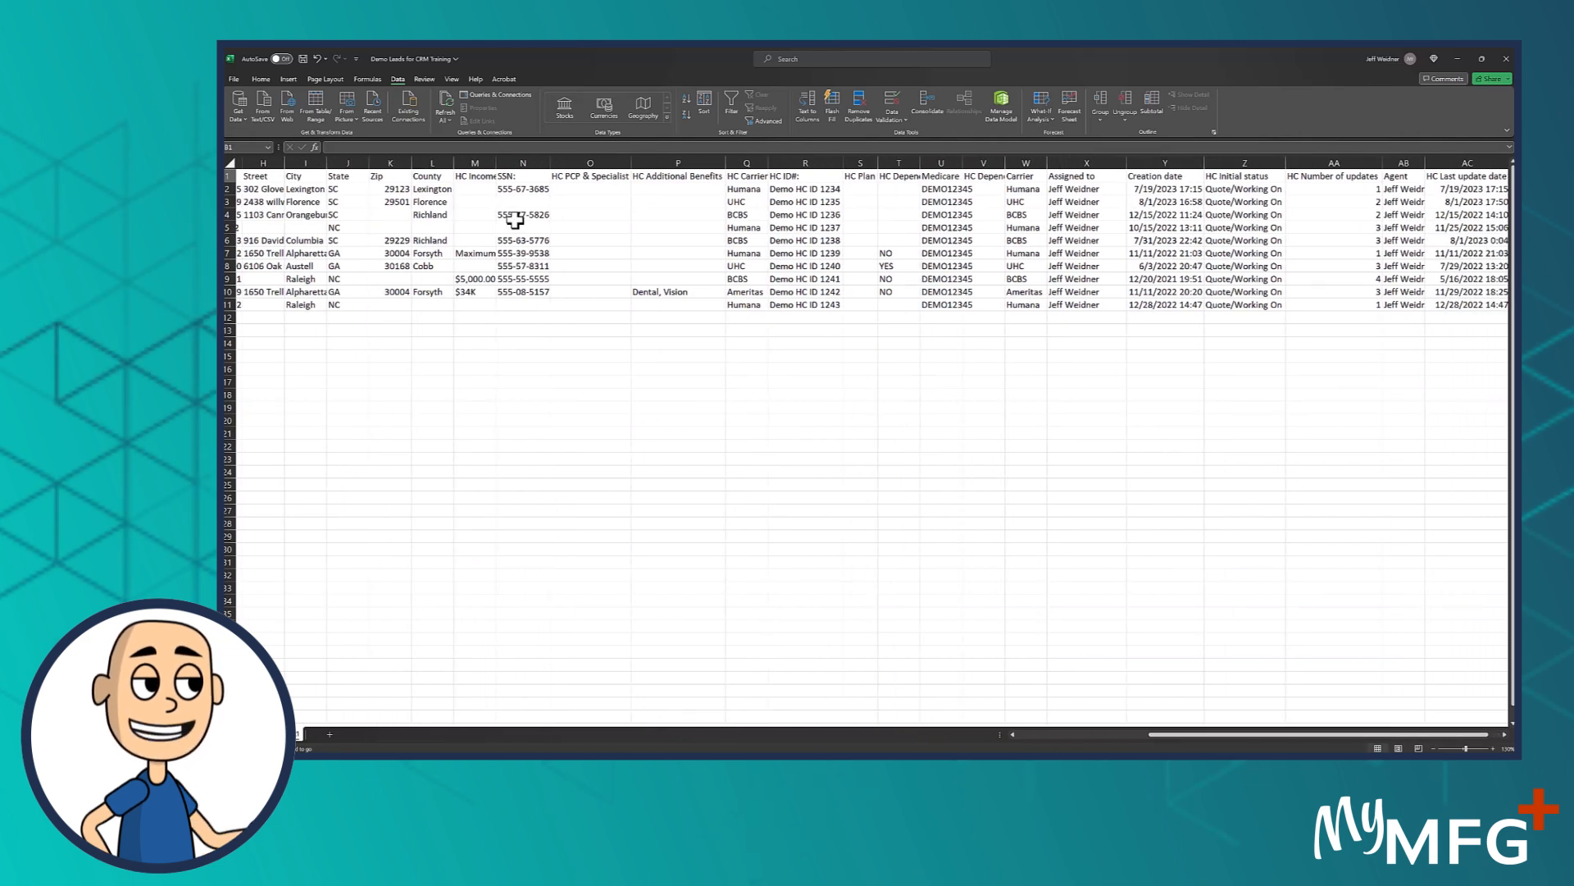
pyautogui.click(1035, 733)
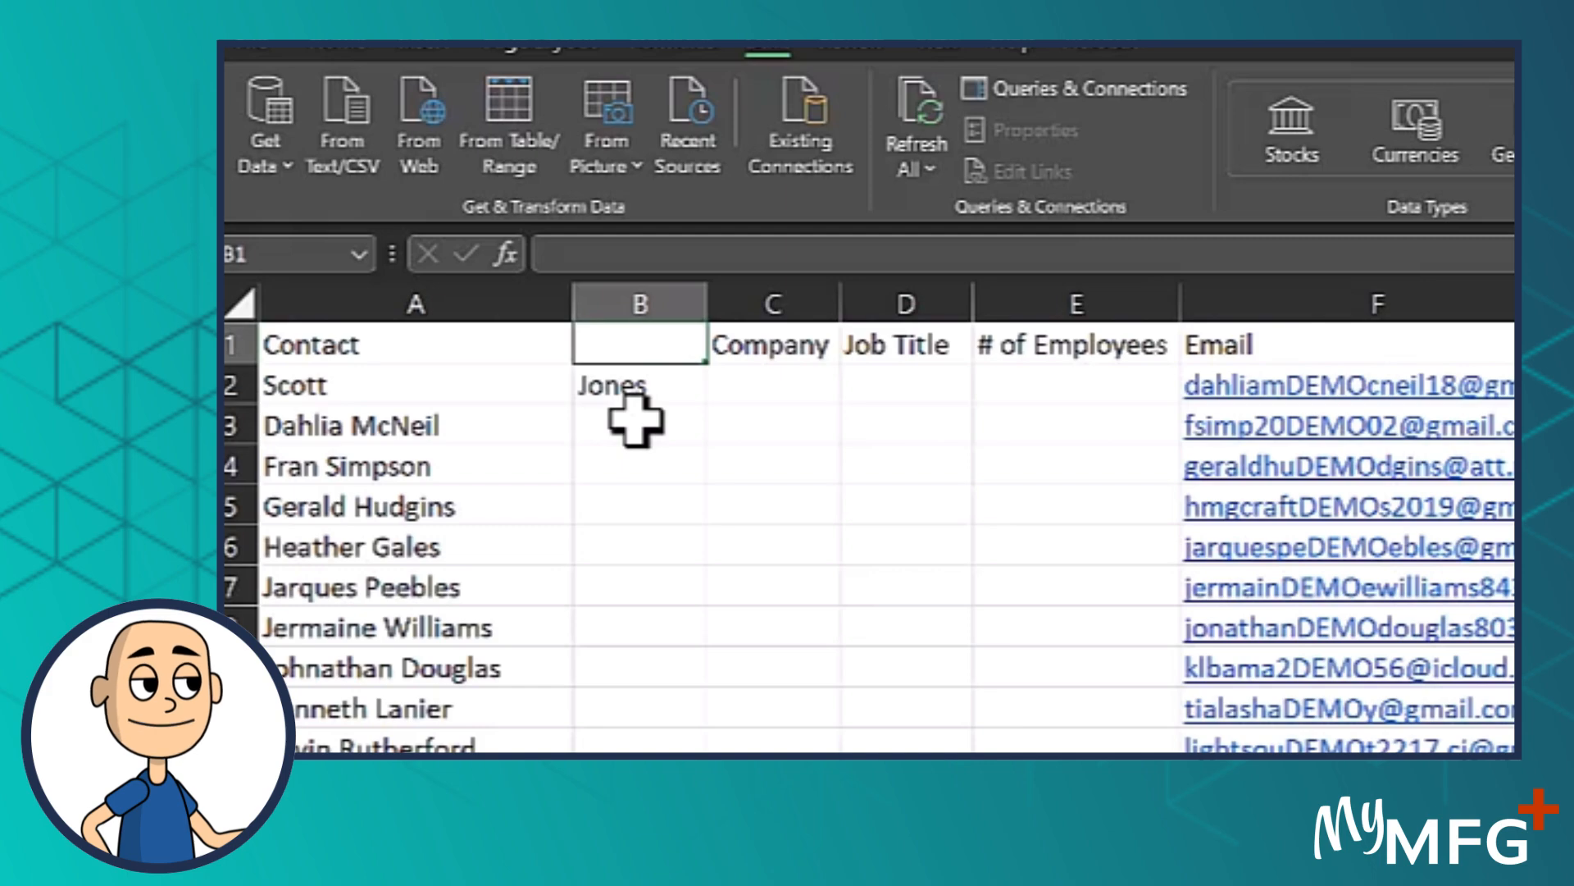
# Try to split the Contact column at spaces with Text to Columns, replacing the existing data in column B, and undo the split
pyautogui.click(459, 300)
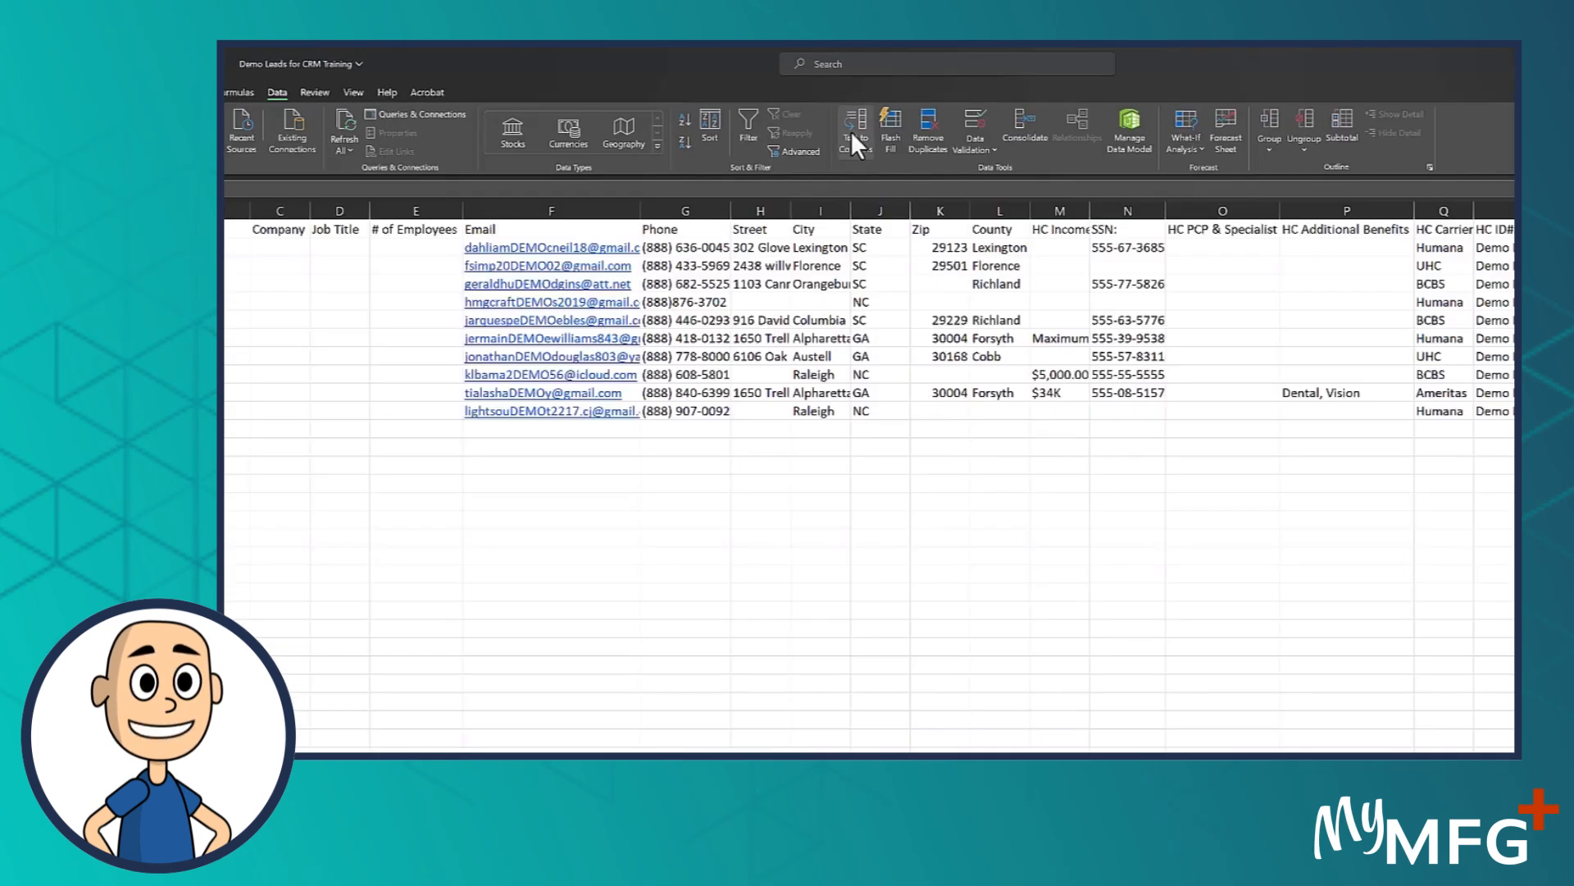
pyautogui.click(850, 133)
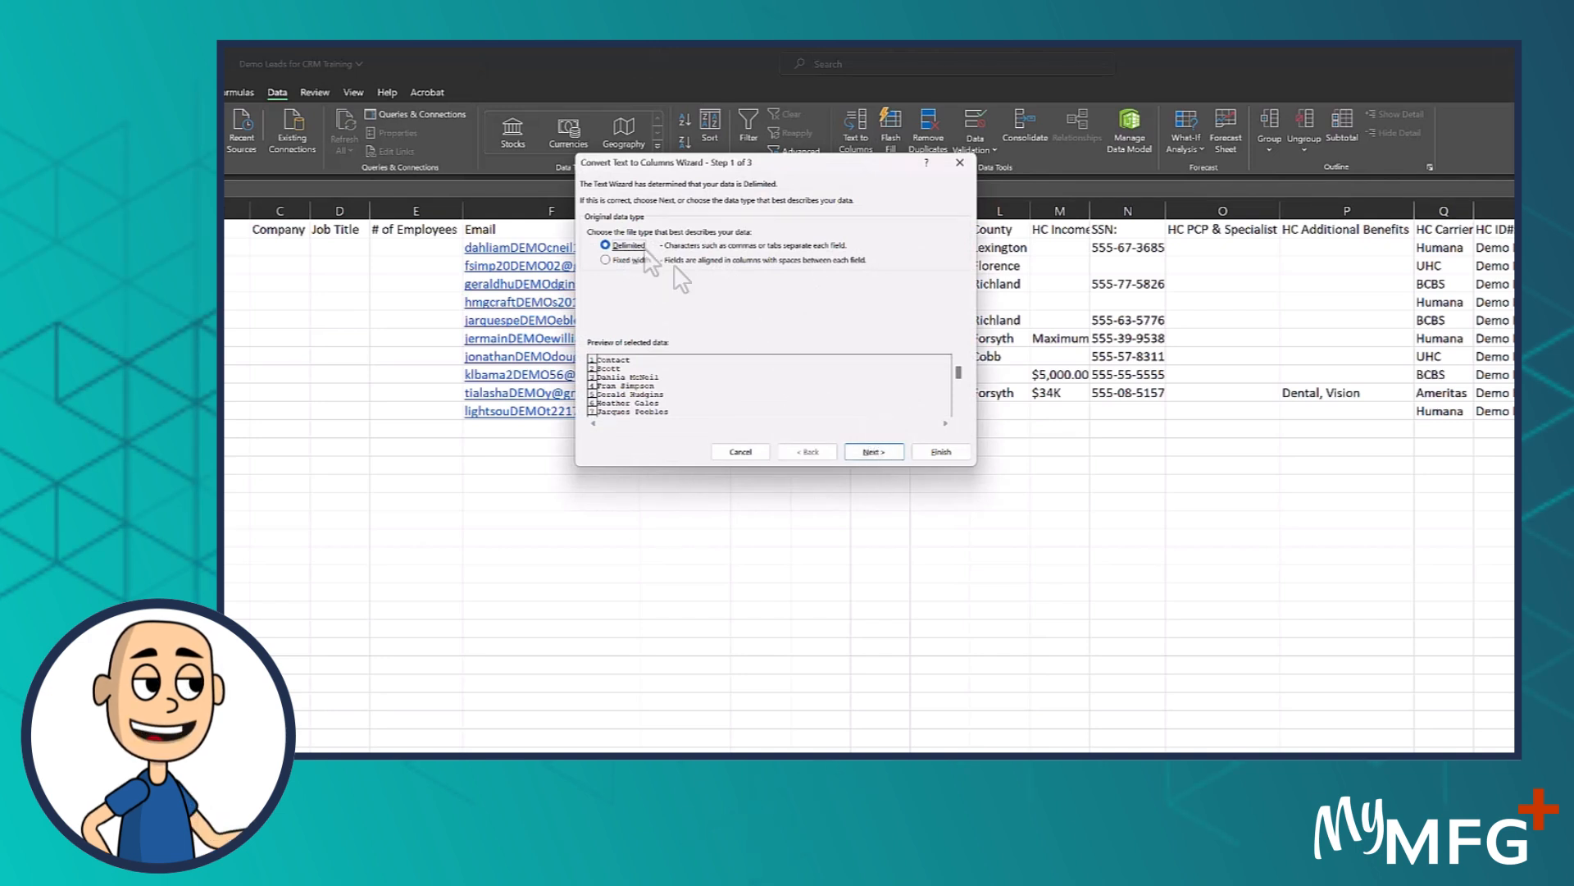
pyautogui.click(884, 449)
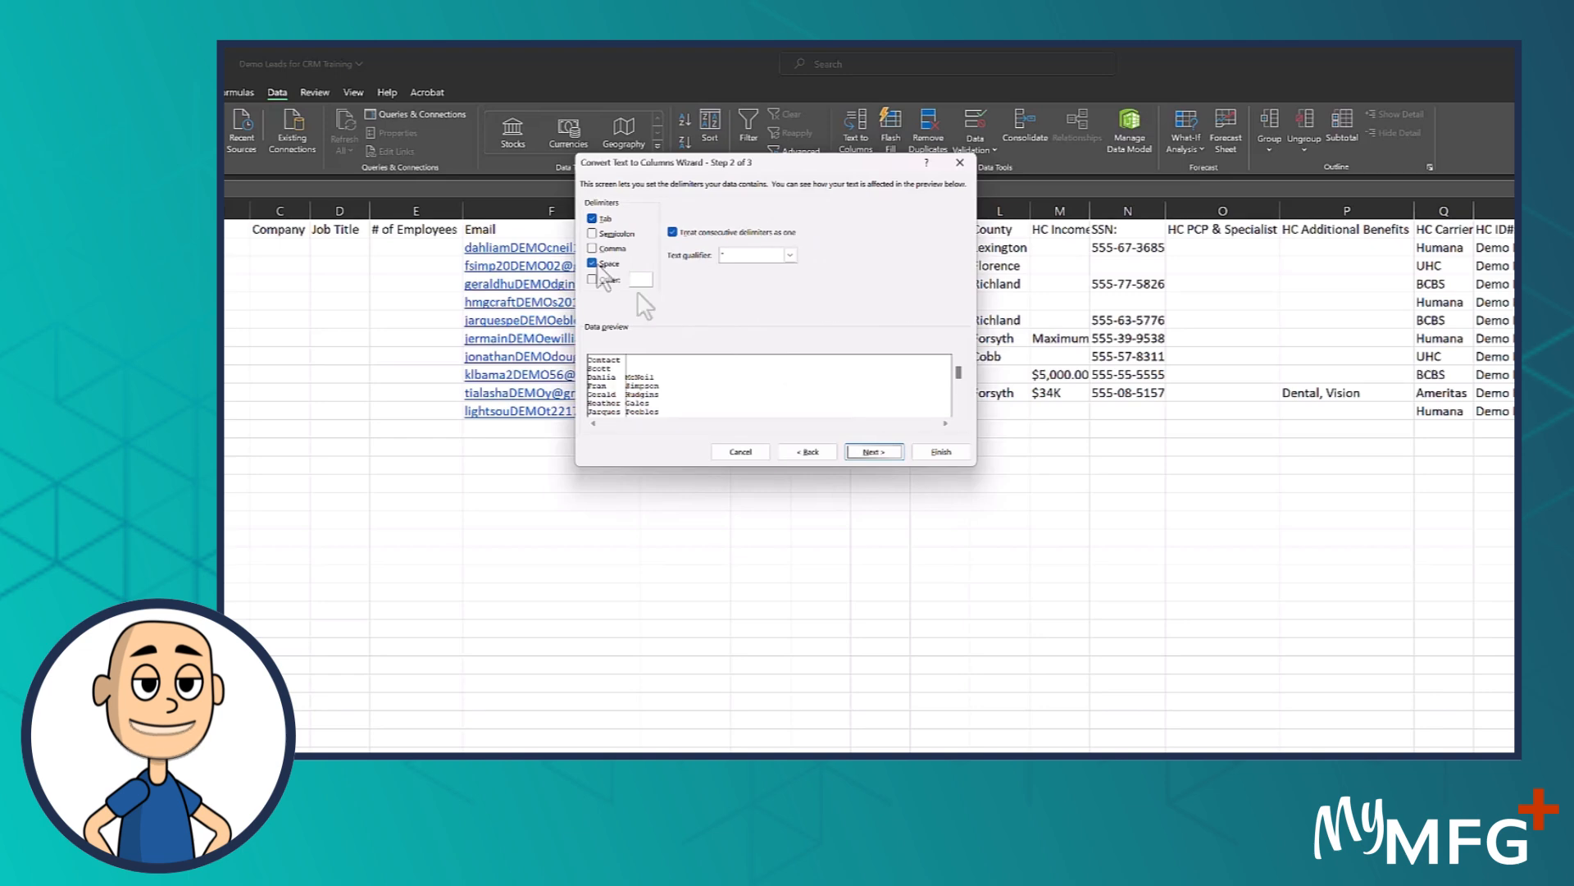
pyautogui.click(870, 451)
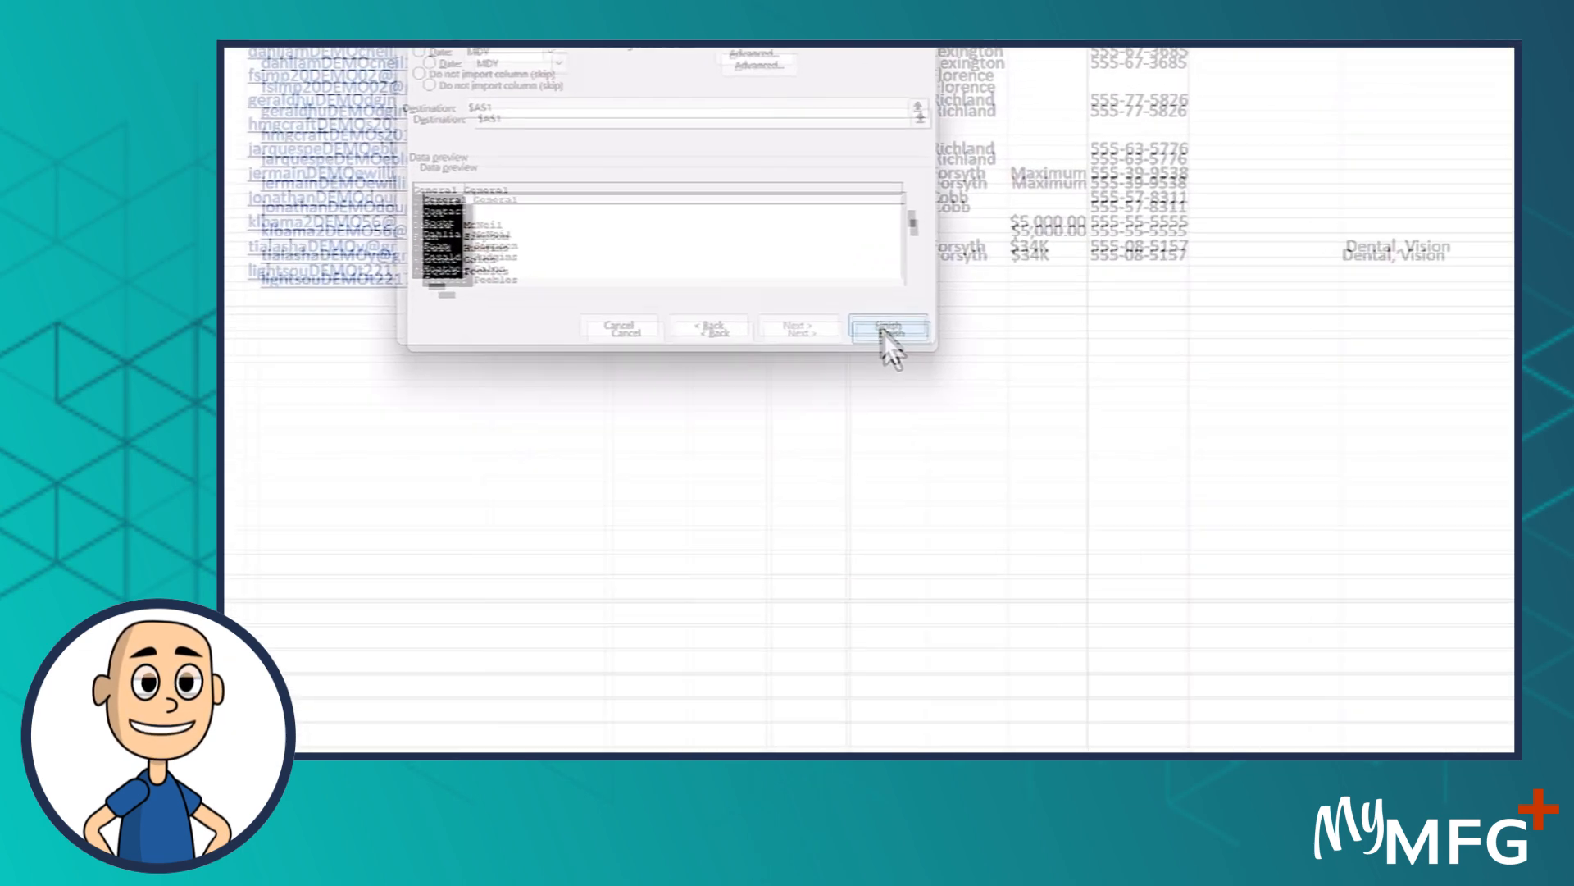
pyautogui.click(886, 330)
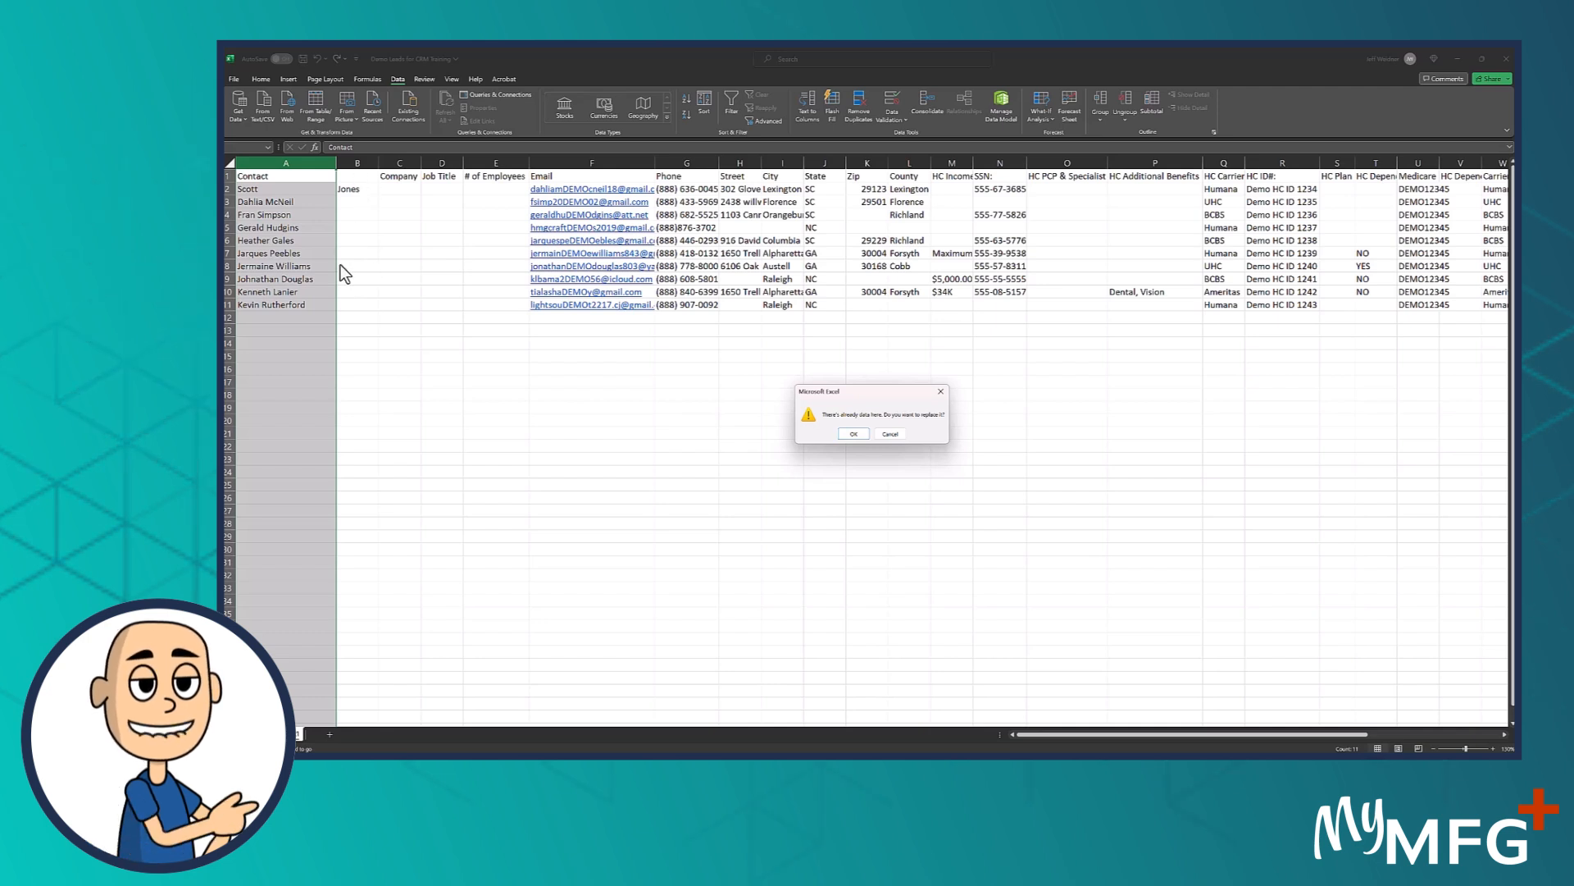
pyautogui.click(853, 435)
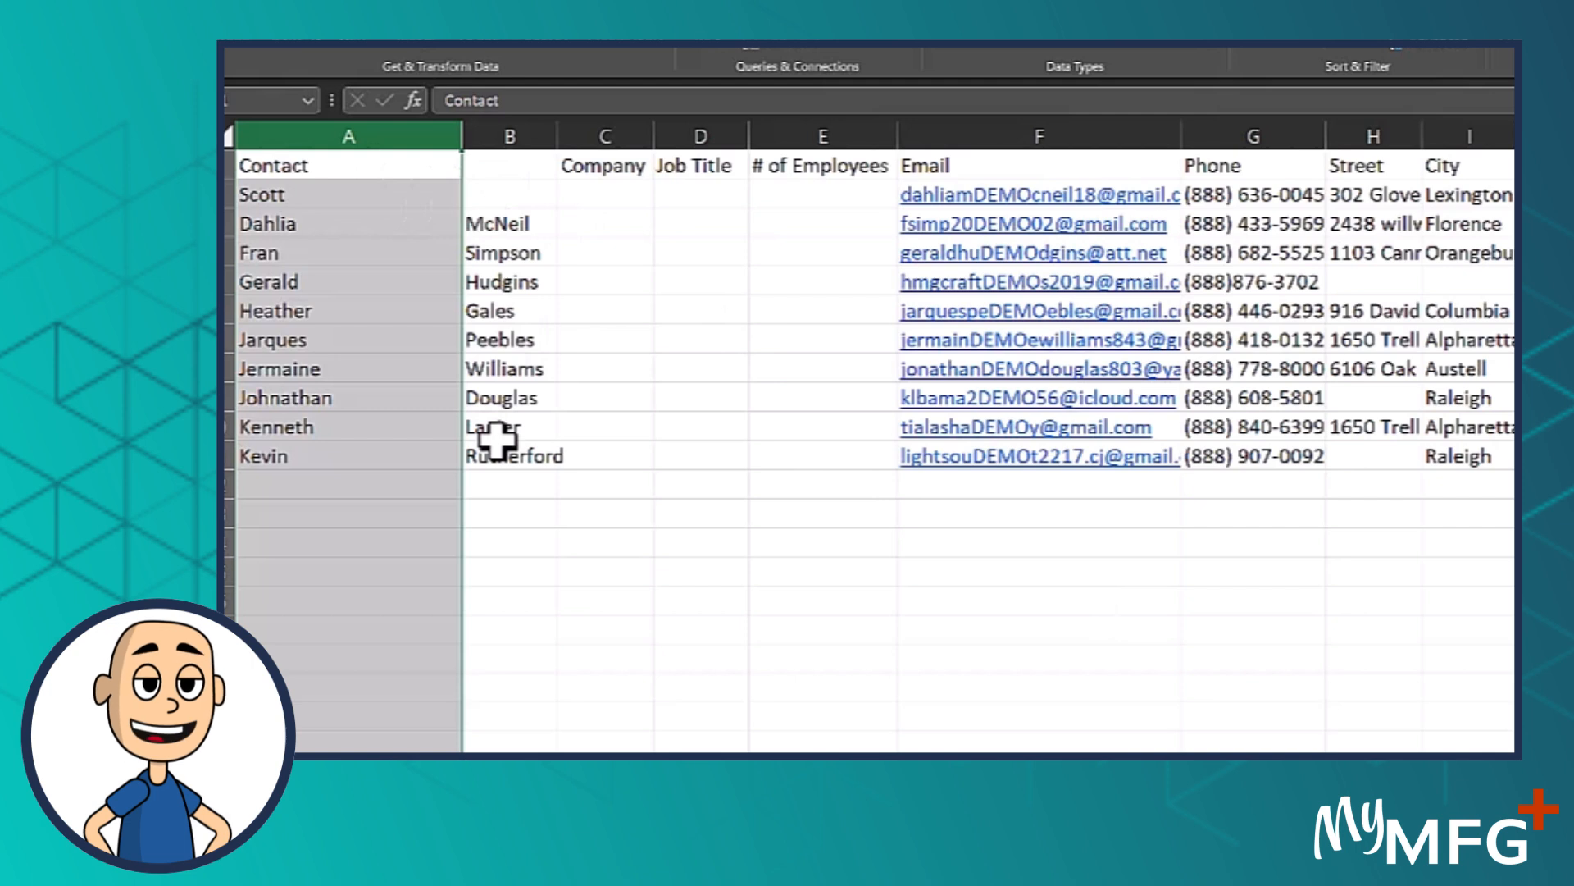
pyautogui.click(503, 199)
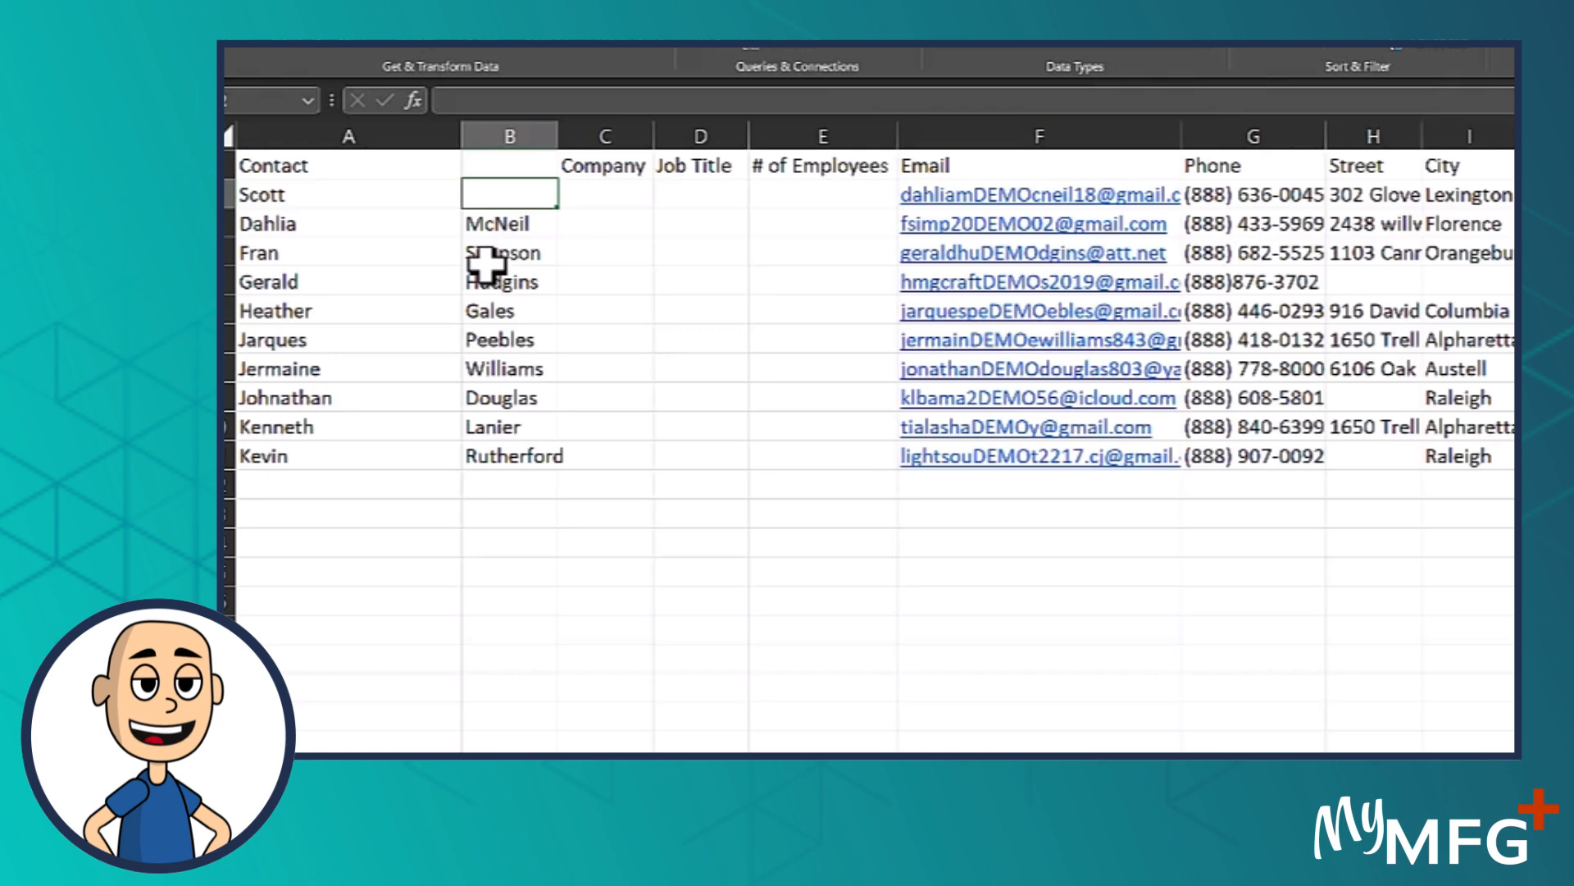
pyautogui.hotkey('ctrl', 'z')
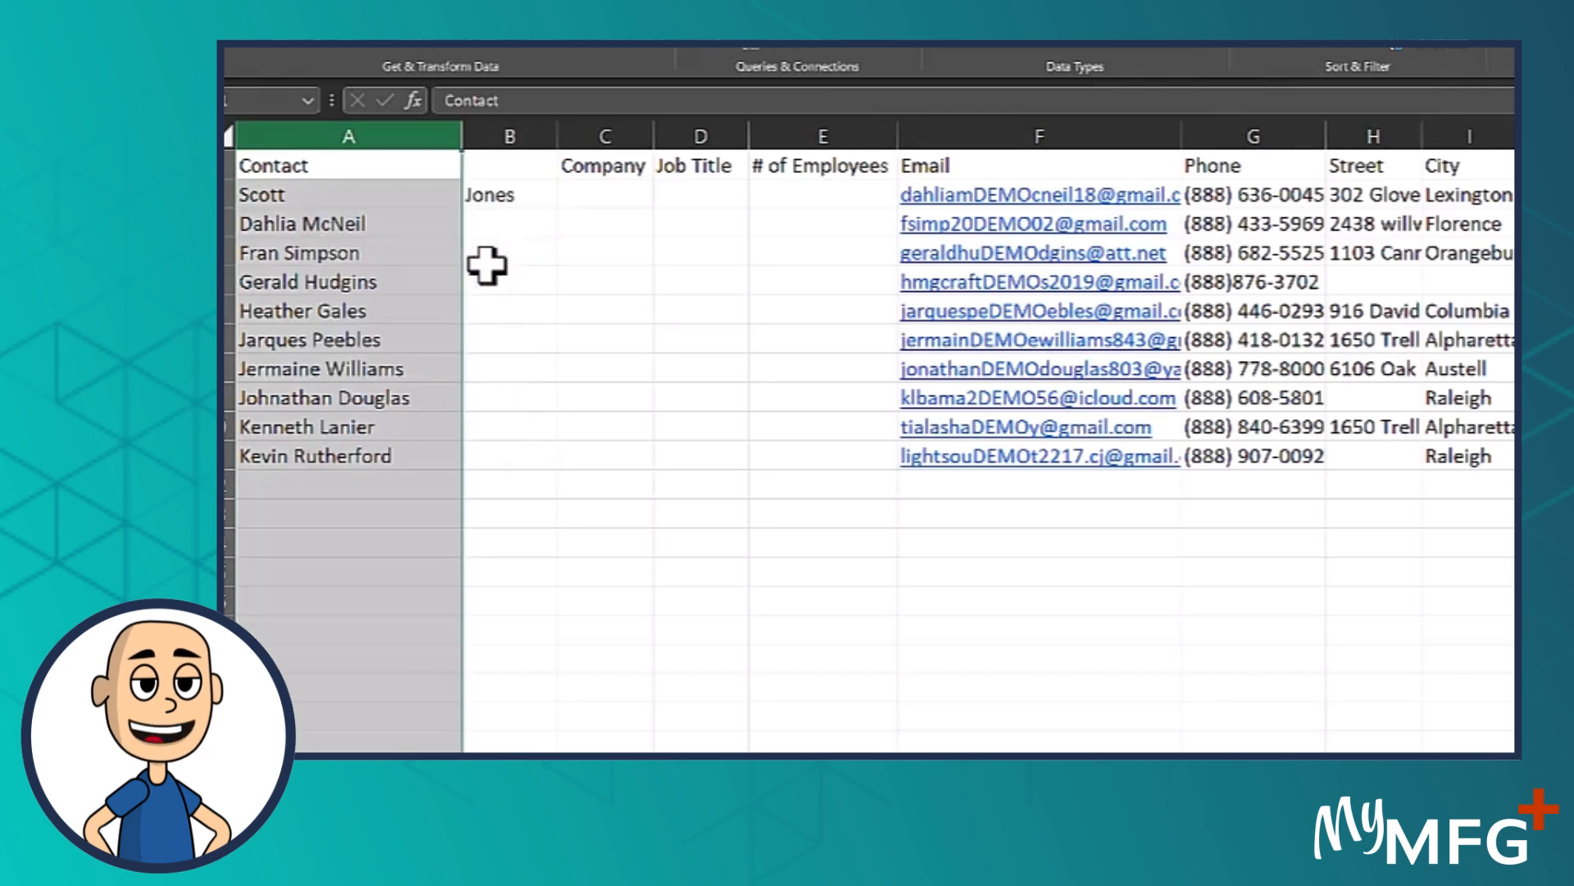
# Insert a blank column between the Contact column and column B
pyautogui.click(490, 131)
pyautogui.rightClick(490, 136)
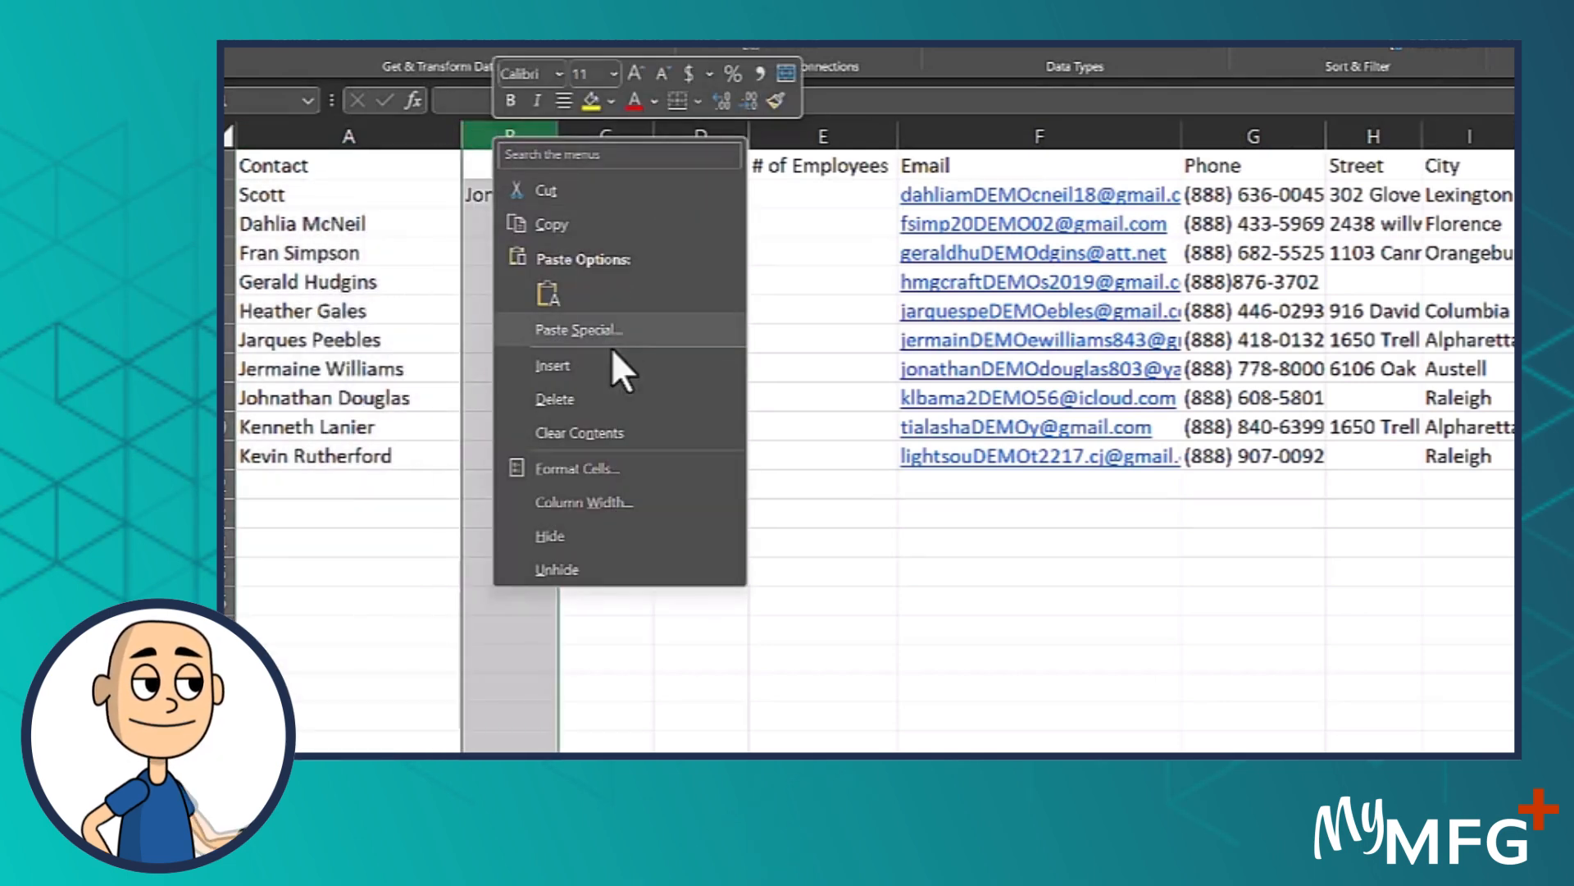
pyautogui.click(580, 363)
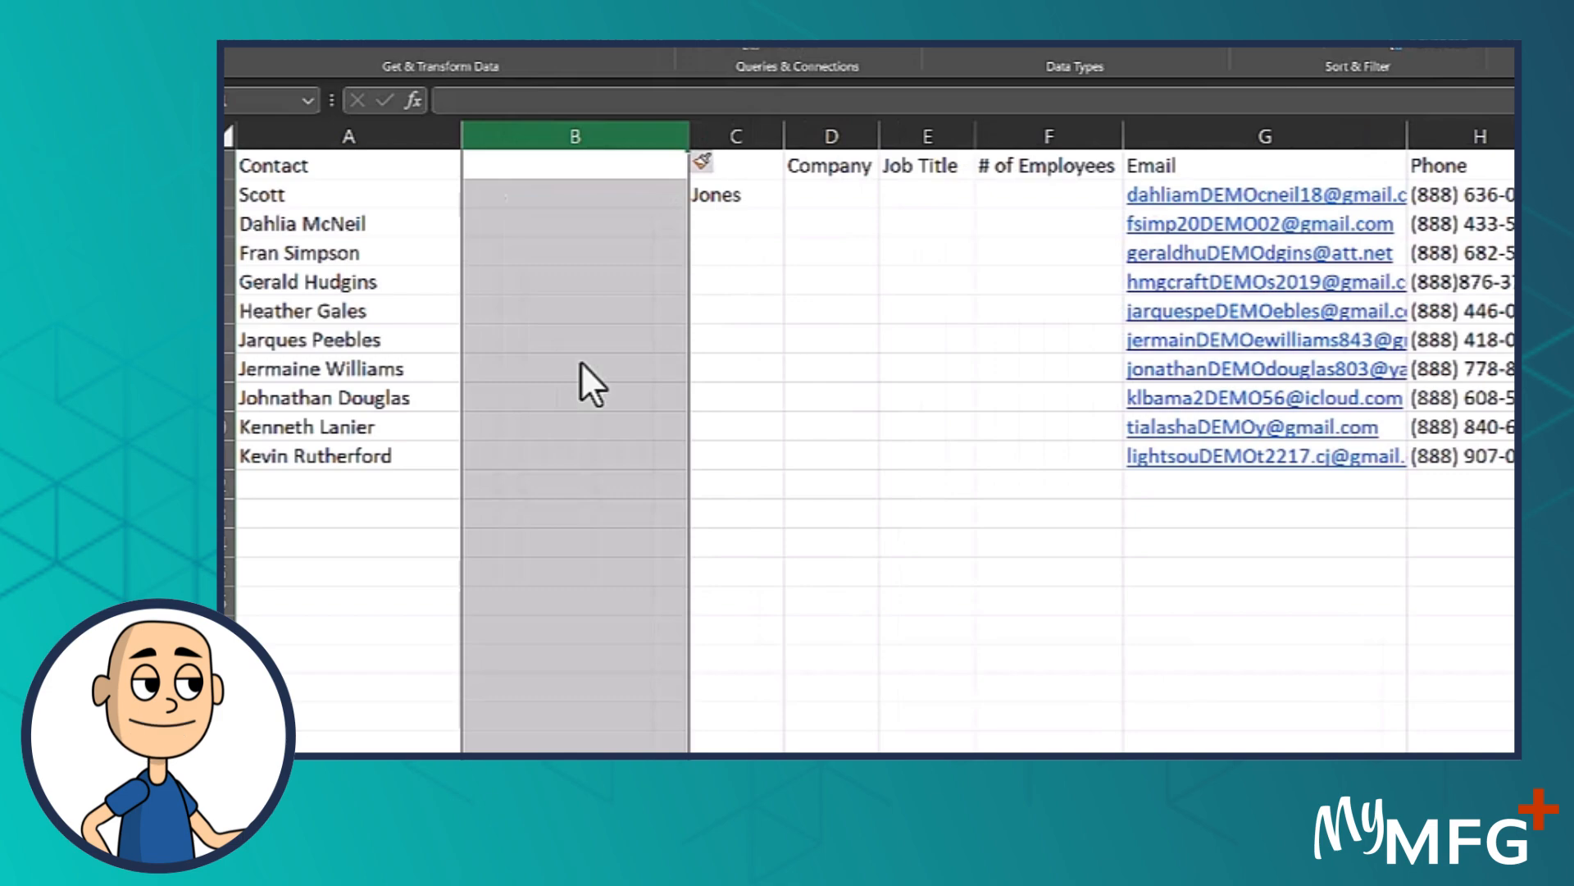
# Split the full names in the Contact column into columns A and B with Text to Columns, delimited by Tab and Space
pyautogui.click(369, 123)
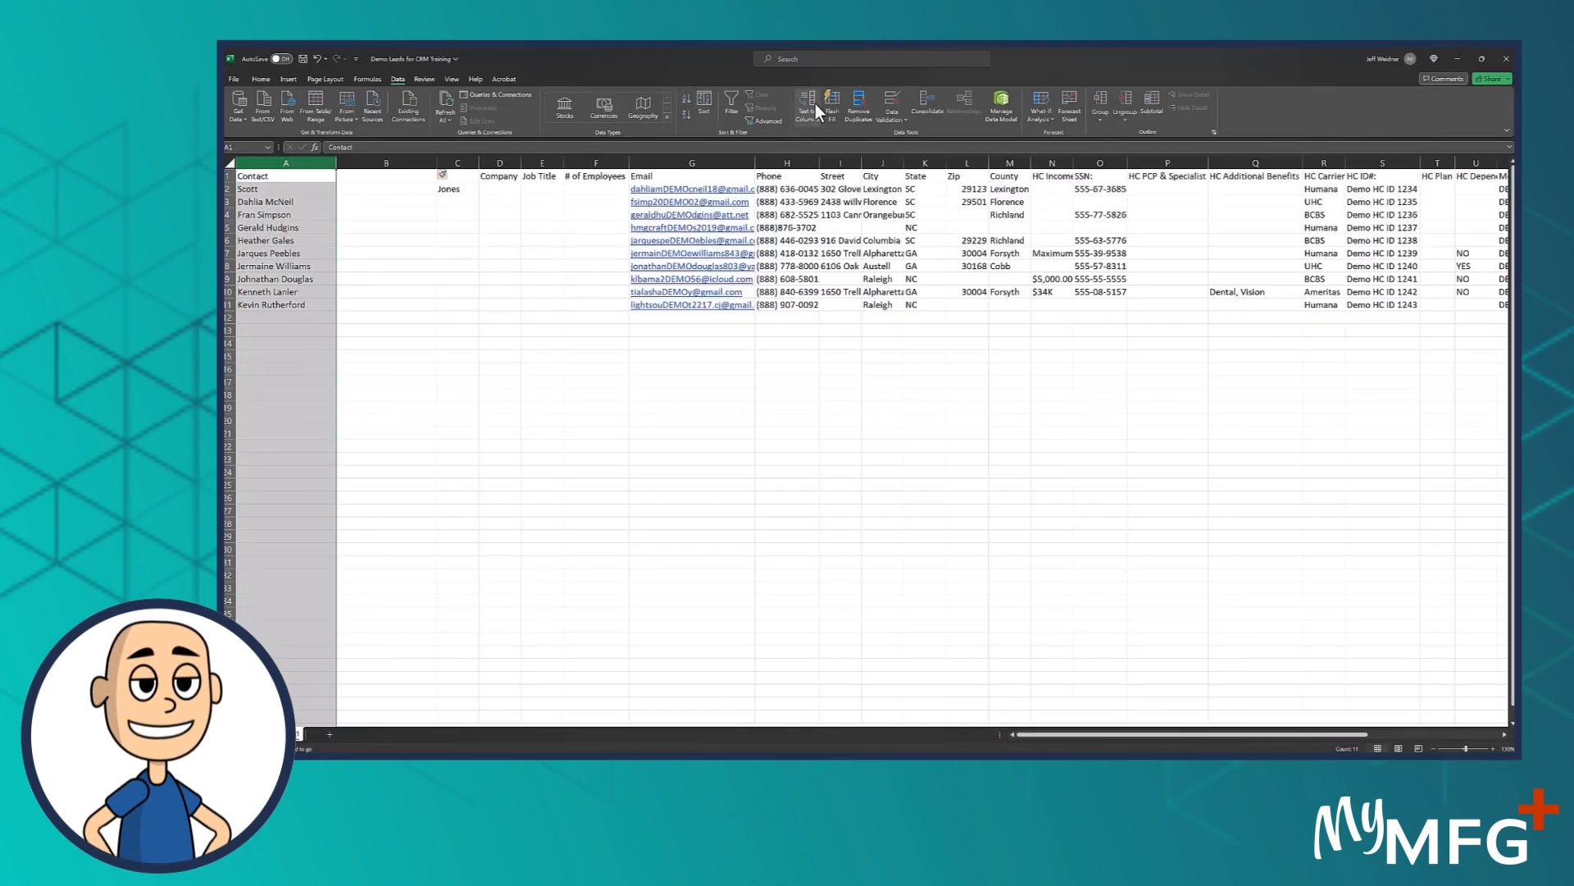
pyautogui.click(815, 103)
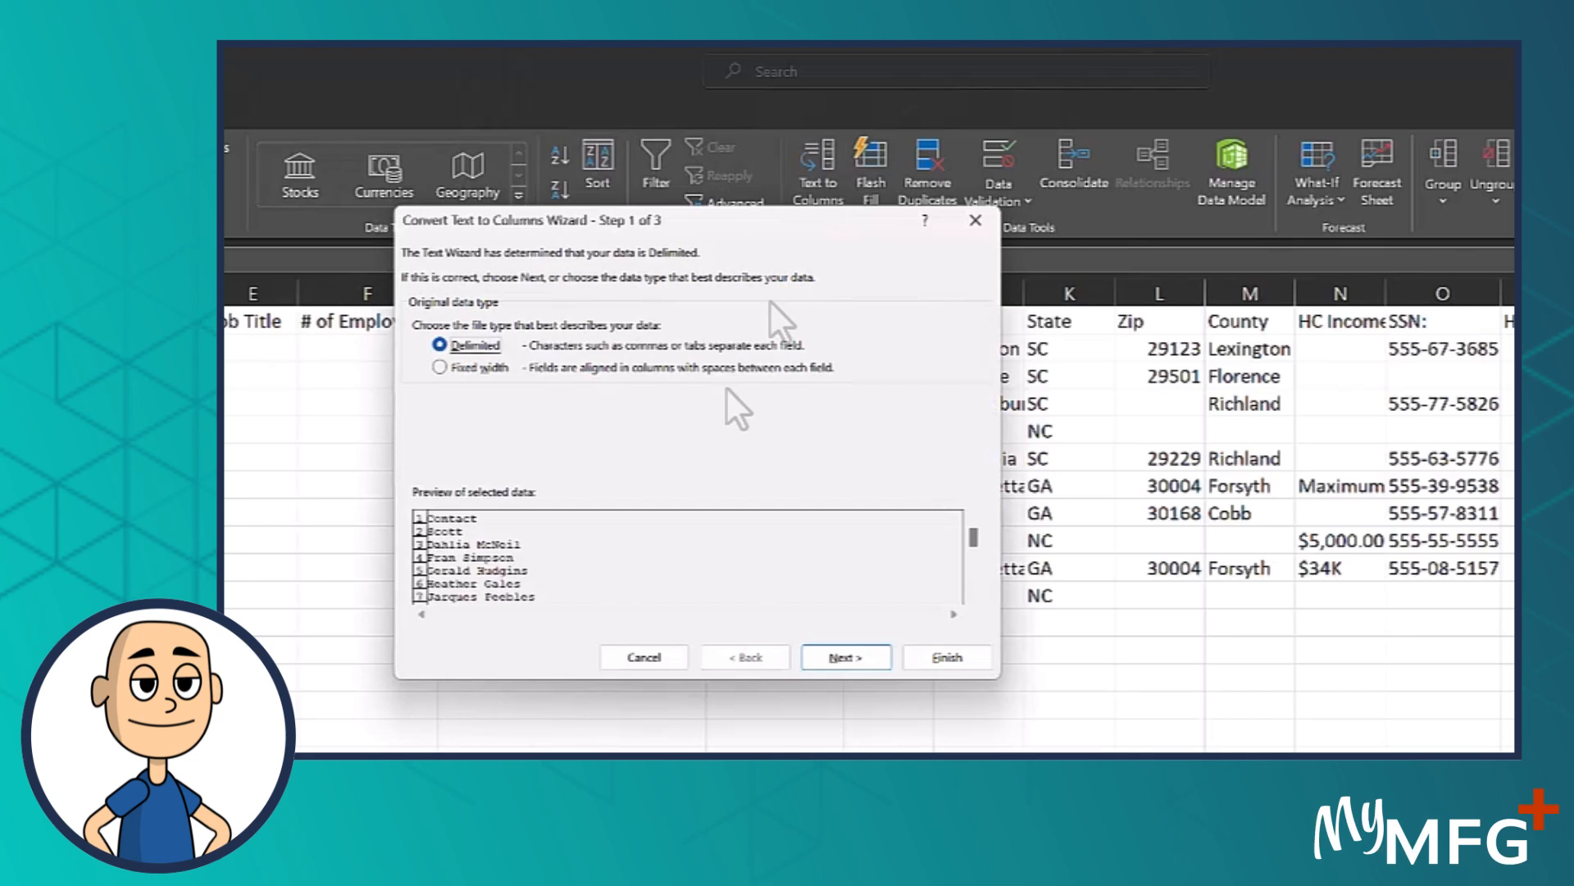
pyautogui.click(830, 658)
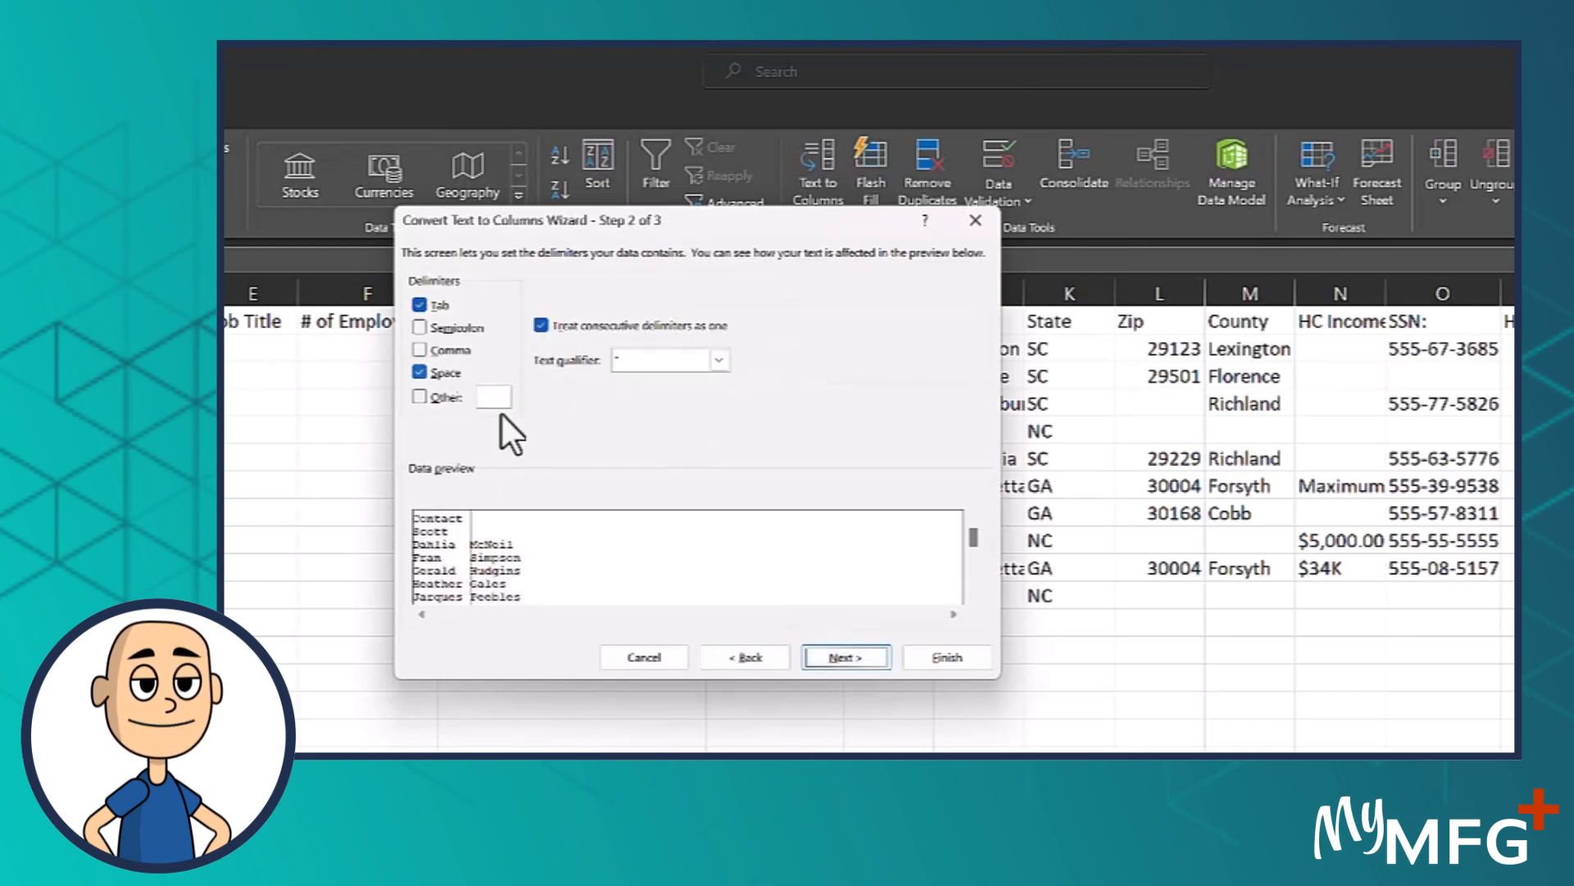
pyautogui.click(970, 659)
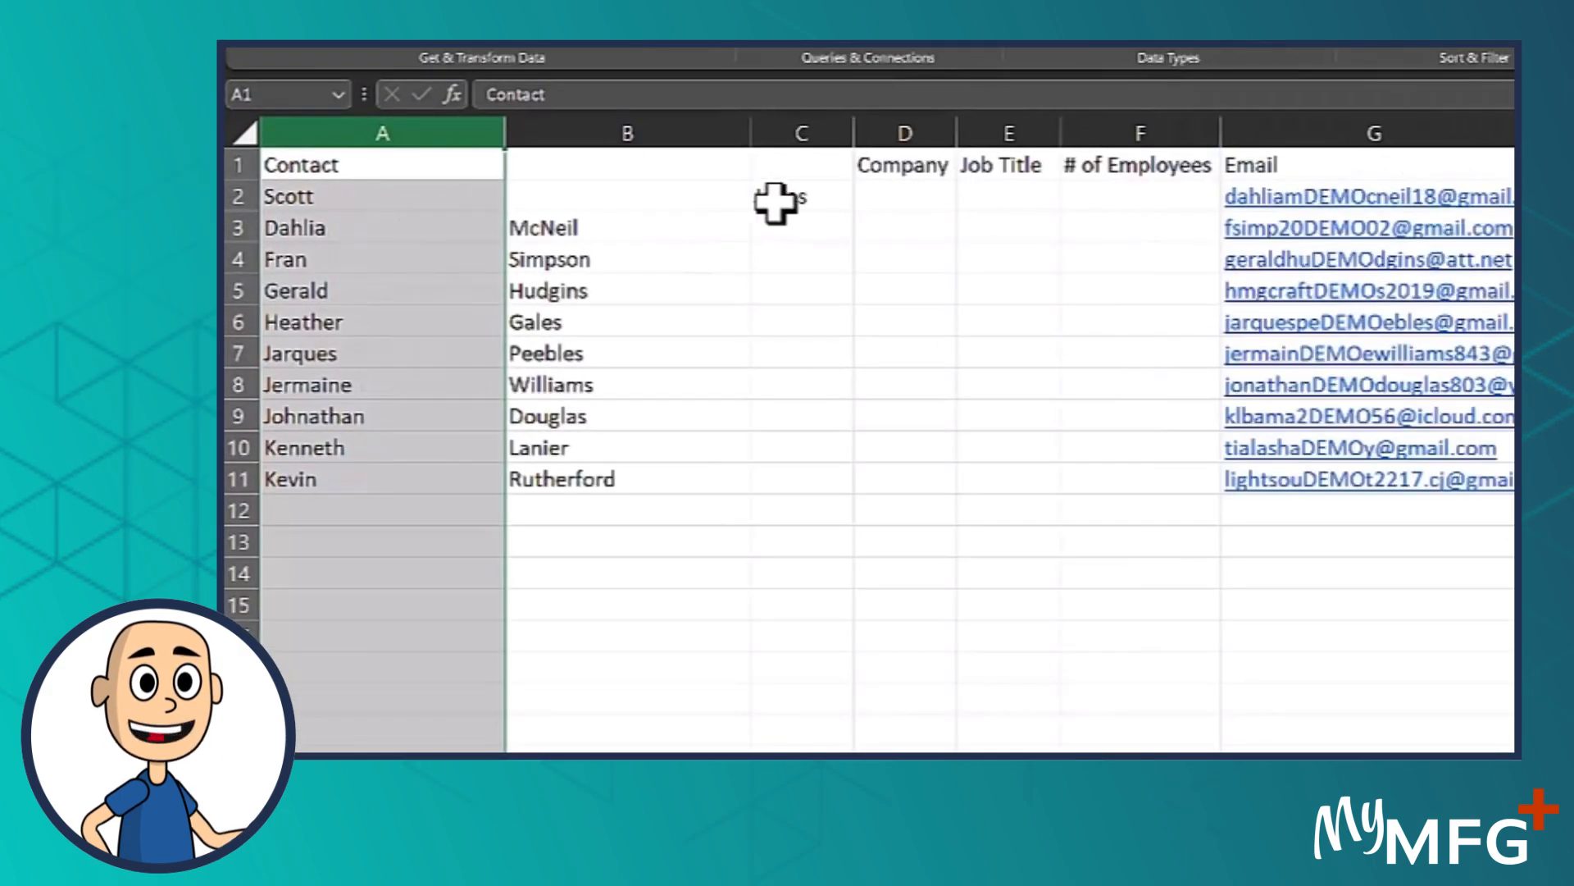
# Move the last name in C2 to B2, and set the headers of columns A and B to First Name and Last Name
pyautogui.click(775, 201)
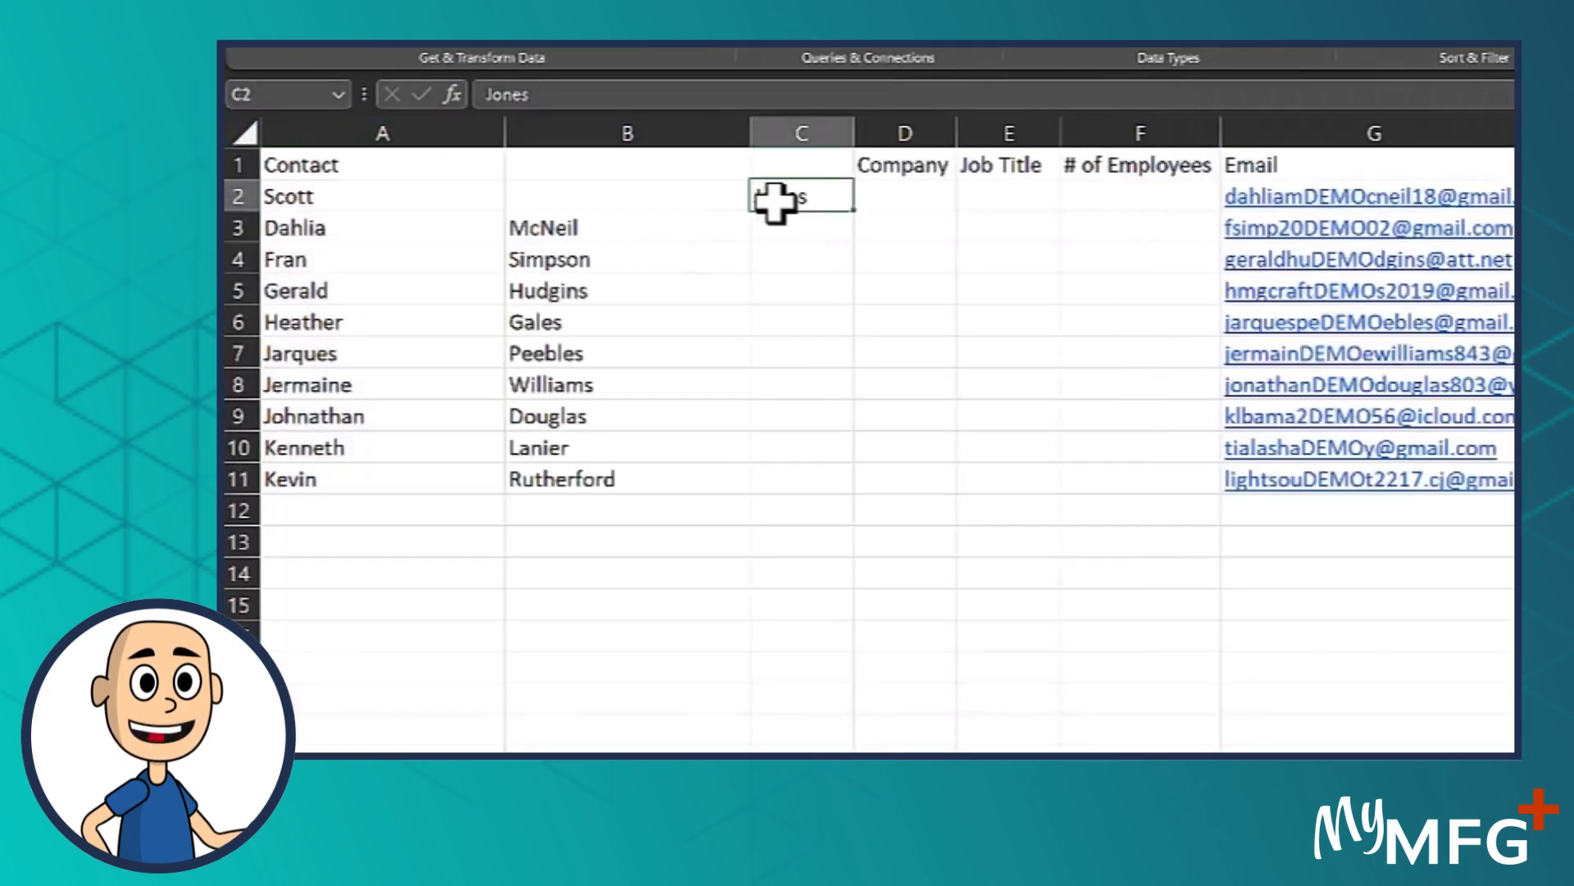
pyautogui.moveTo(752, 193); pyautogui.dragTo(711, 196)
pyautogui.click(371, 161)
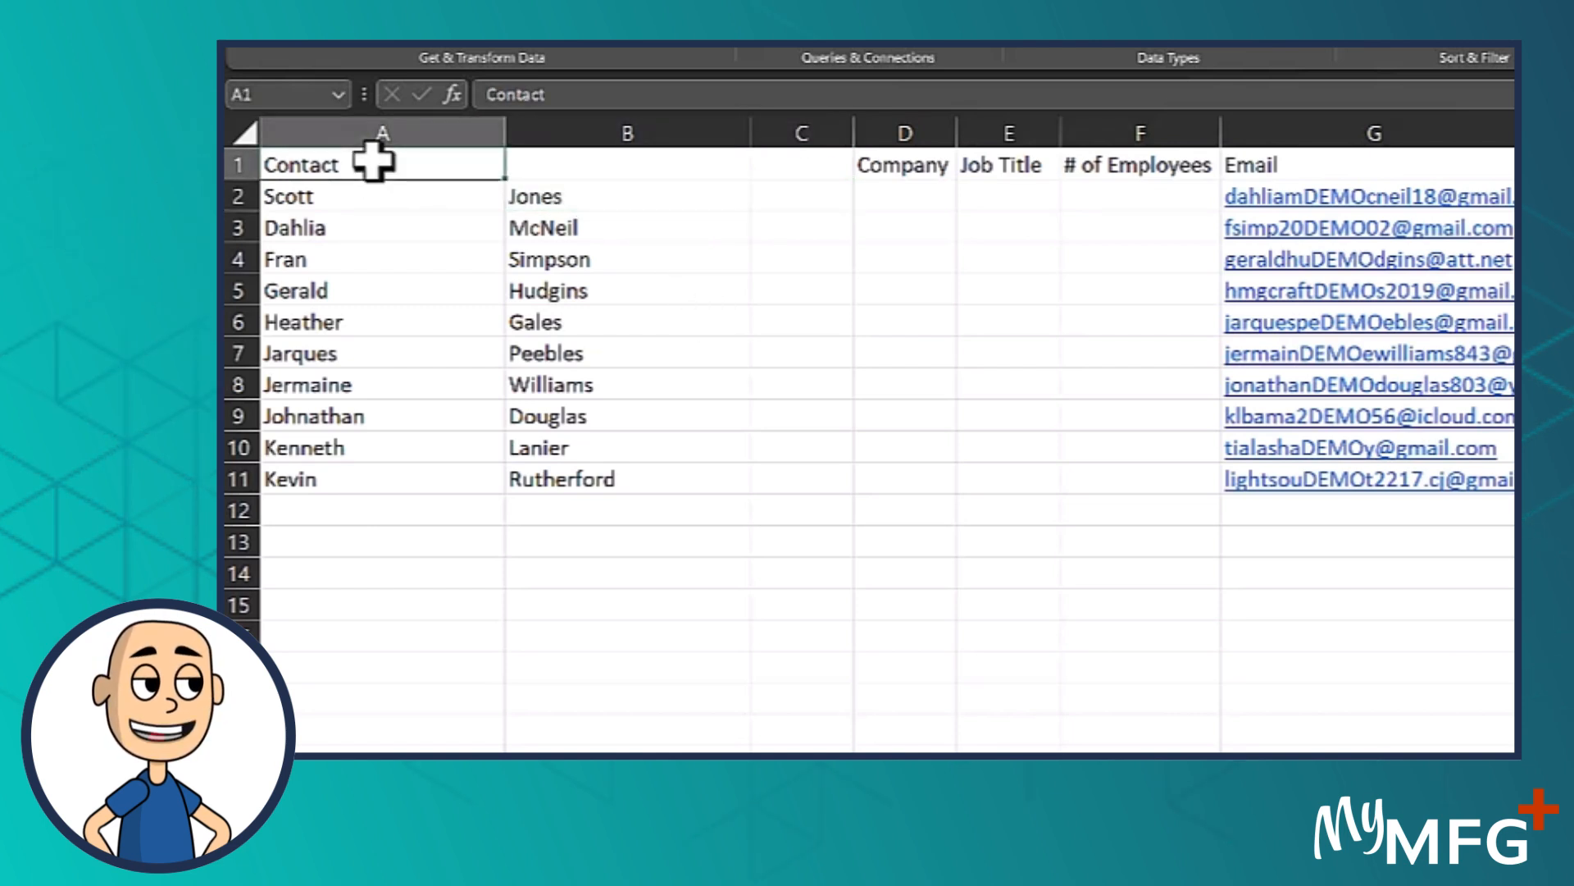
pyautogui.write('First Name')
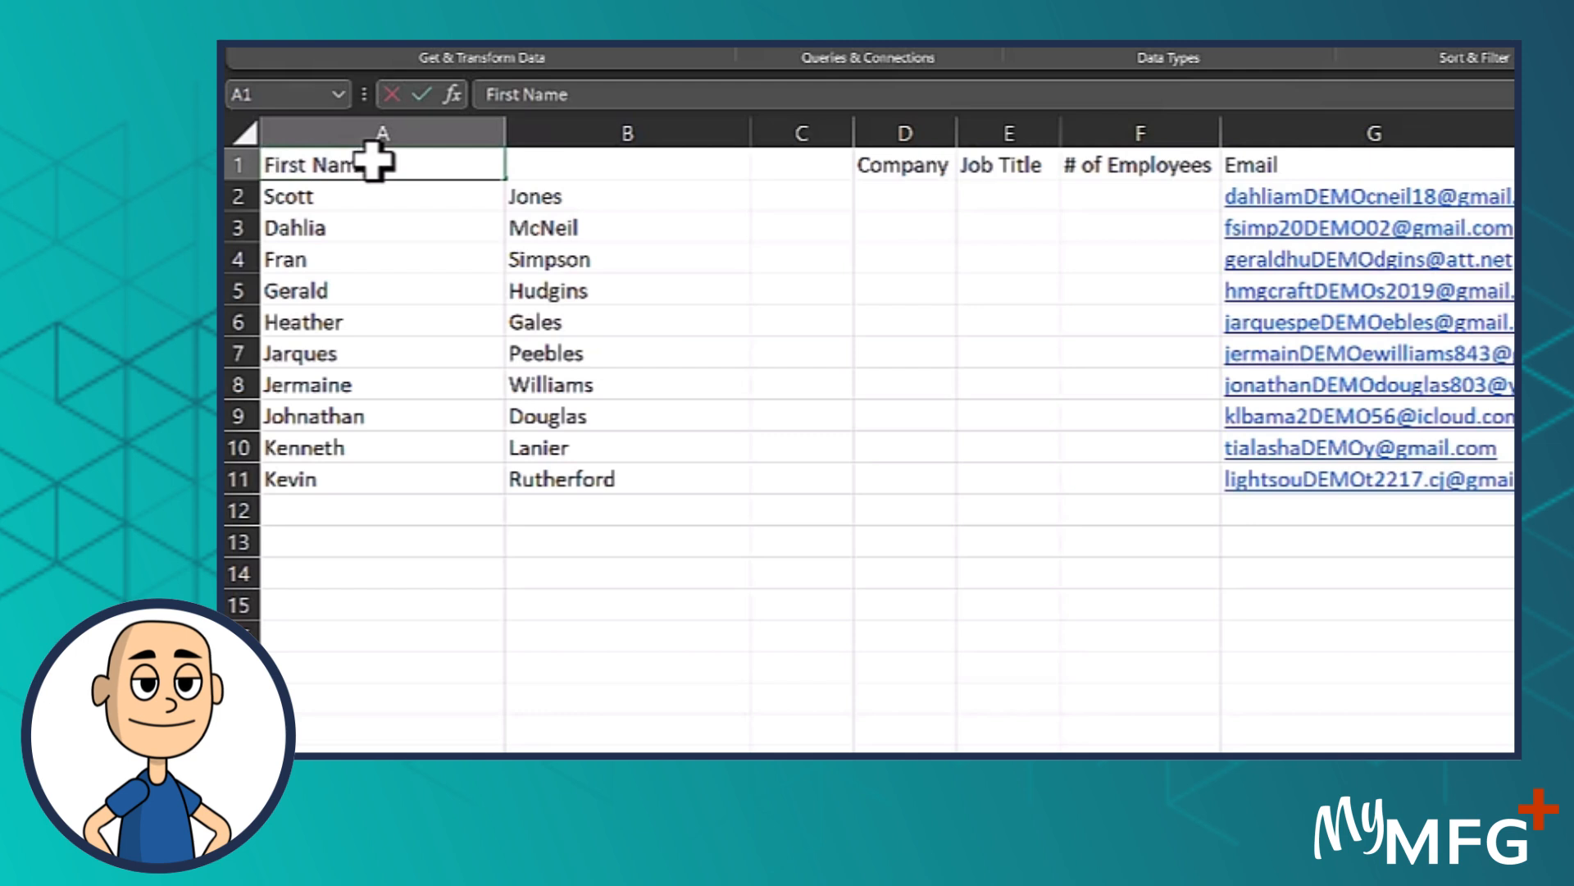
pyautogui.press('Tab')
pyautogui.write('Last Name')
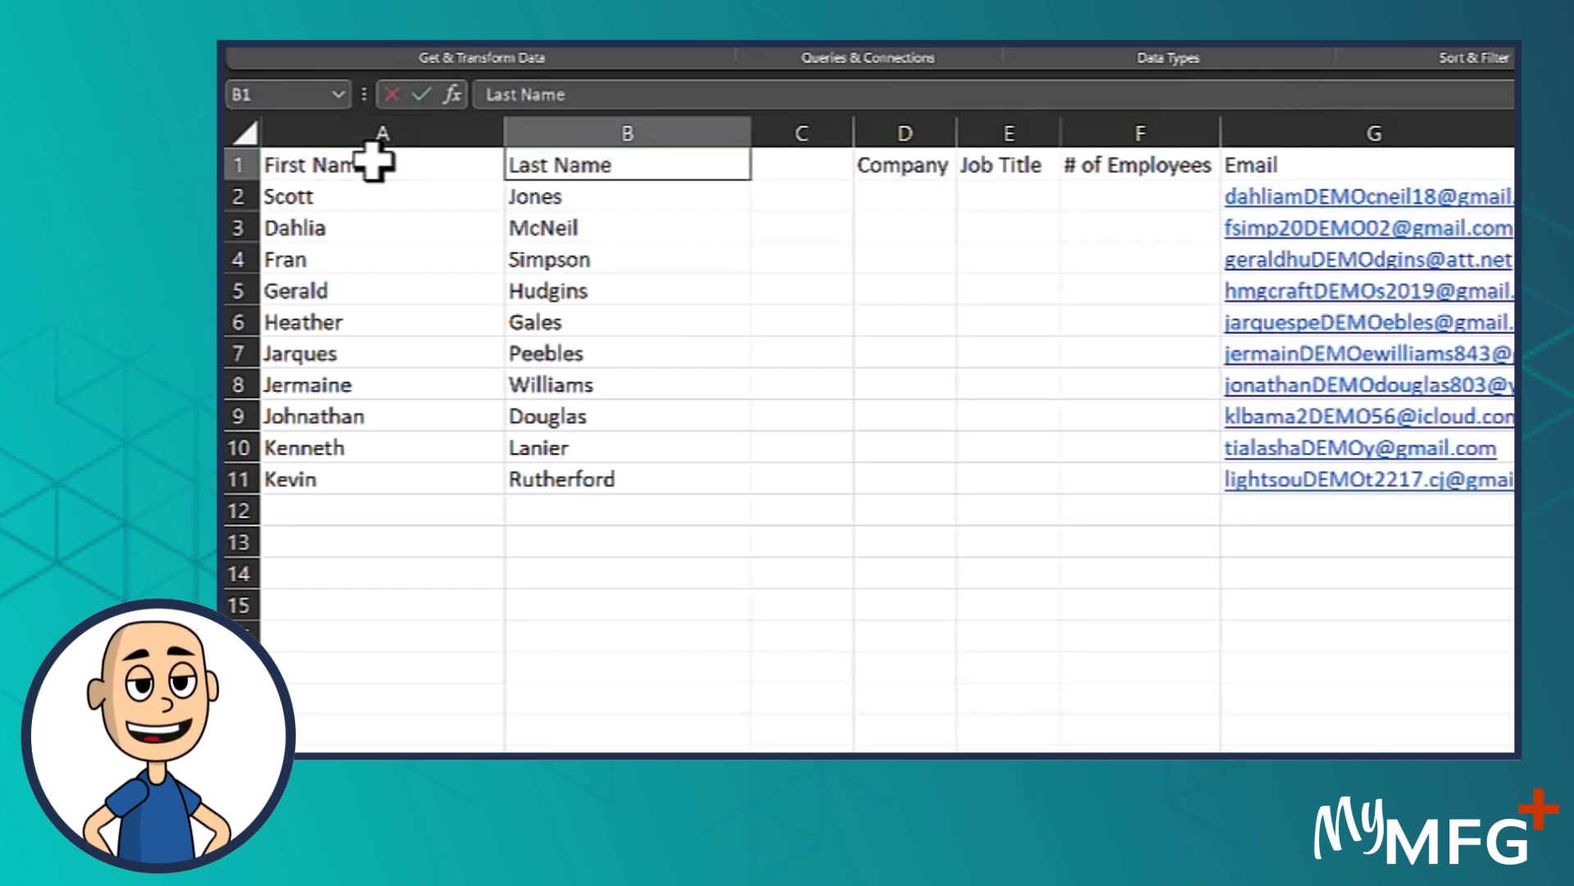
pyautogui.click(714, 349)
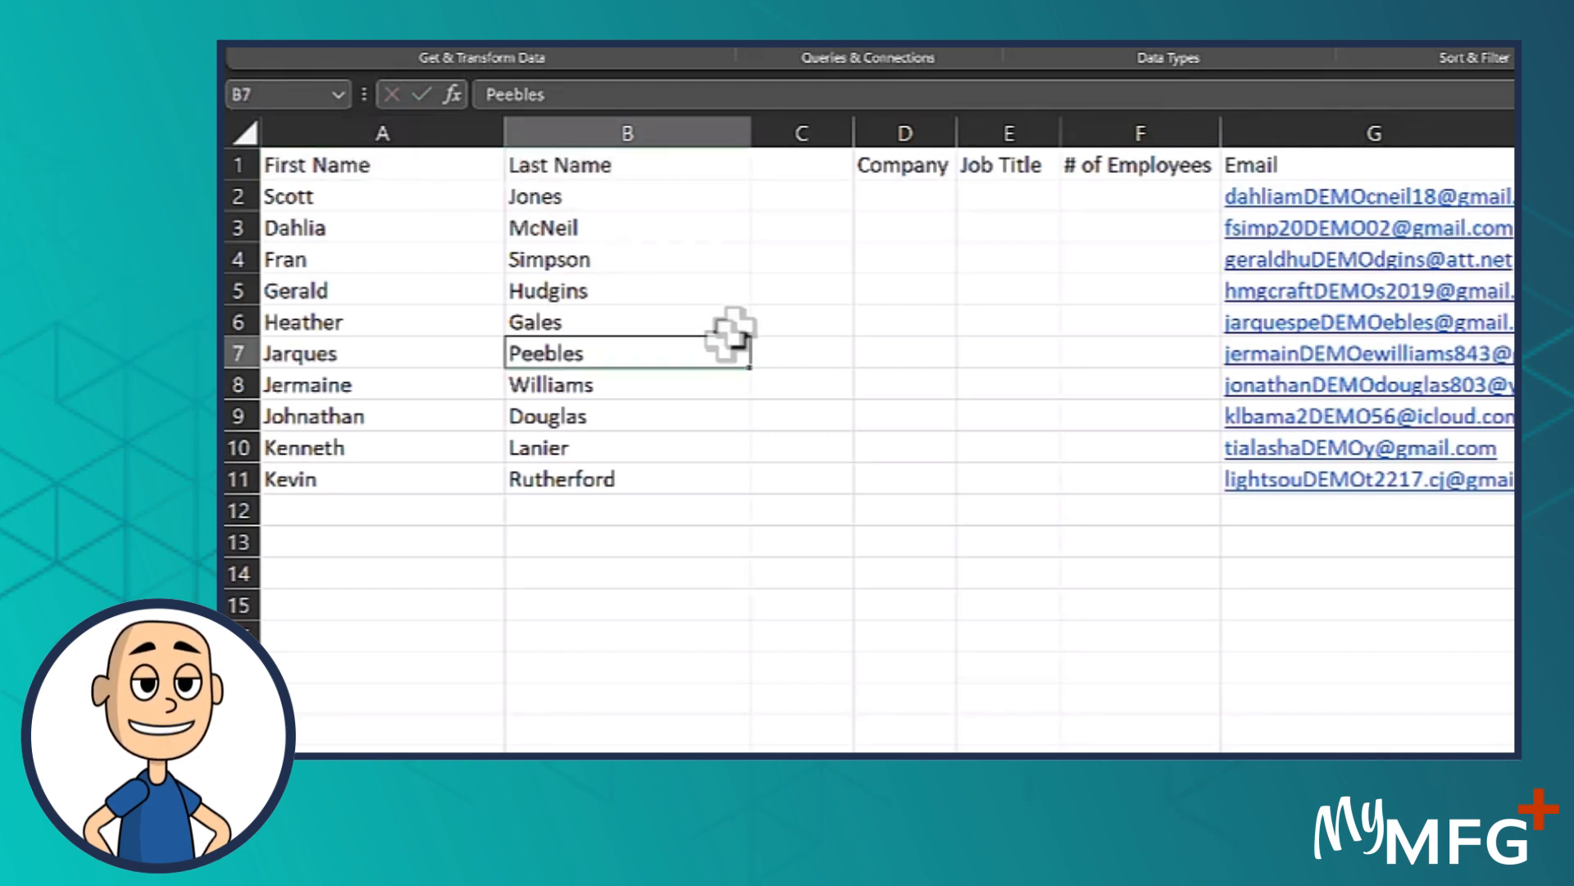
# Delete the empty column C between the Last Name and Company columns
pyautogui.click(796, 131)
pyautogui.rightClick(796, 131)
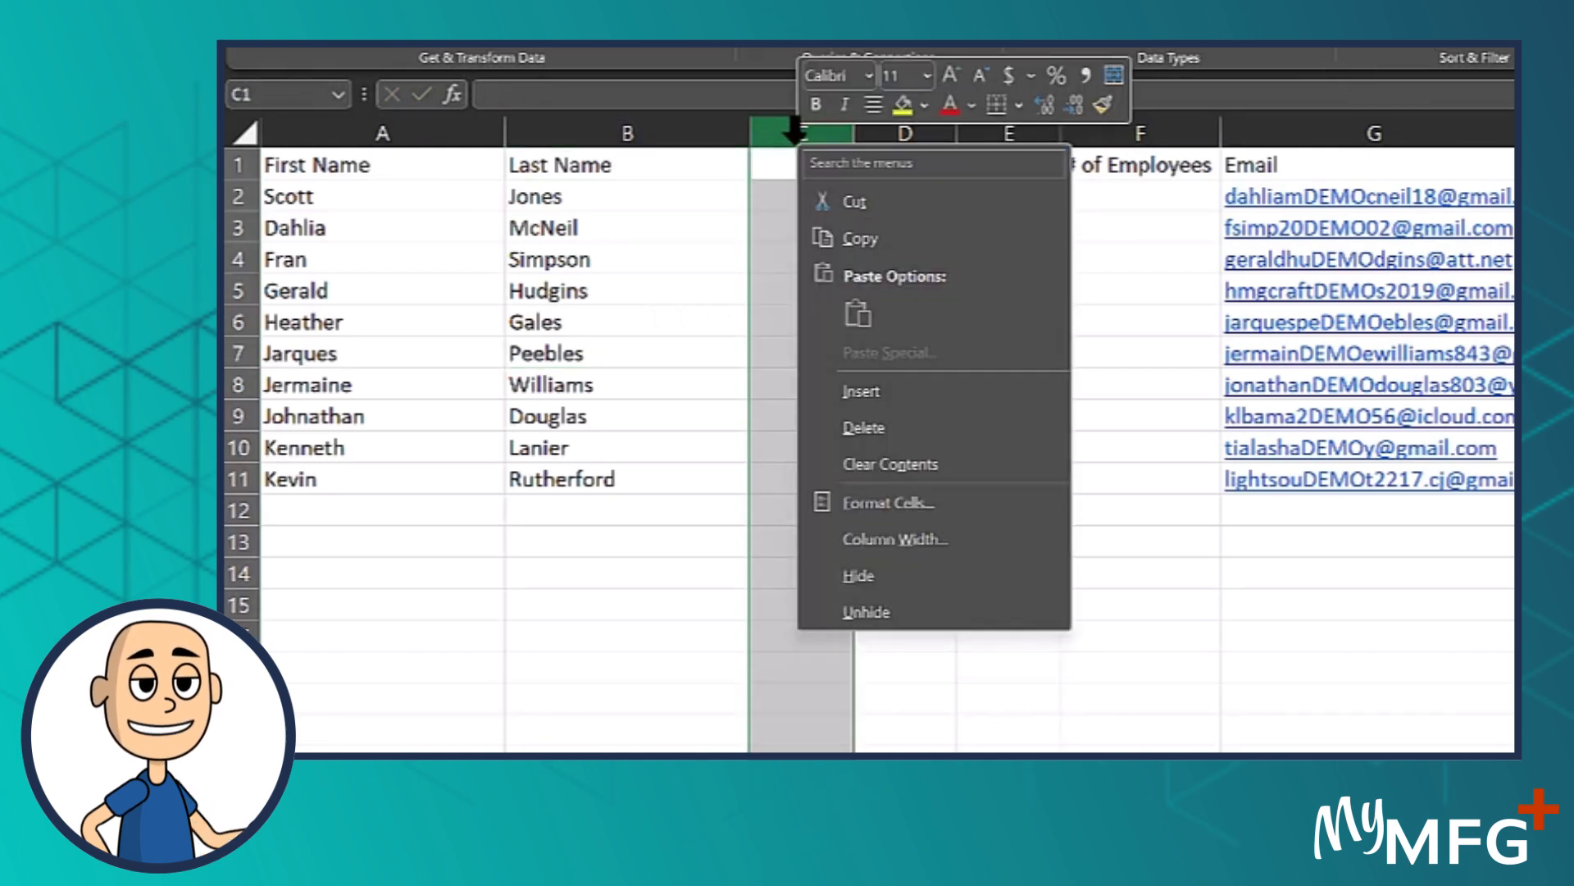
pyautogui.click(907, 428)
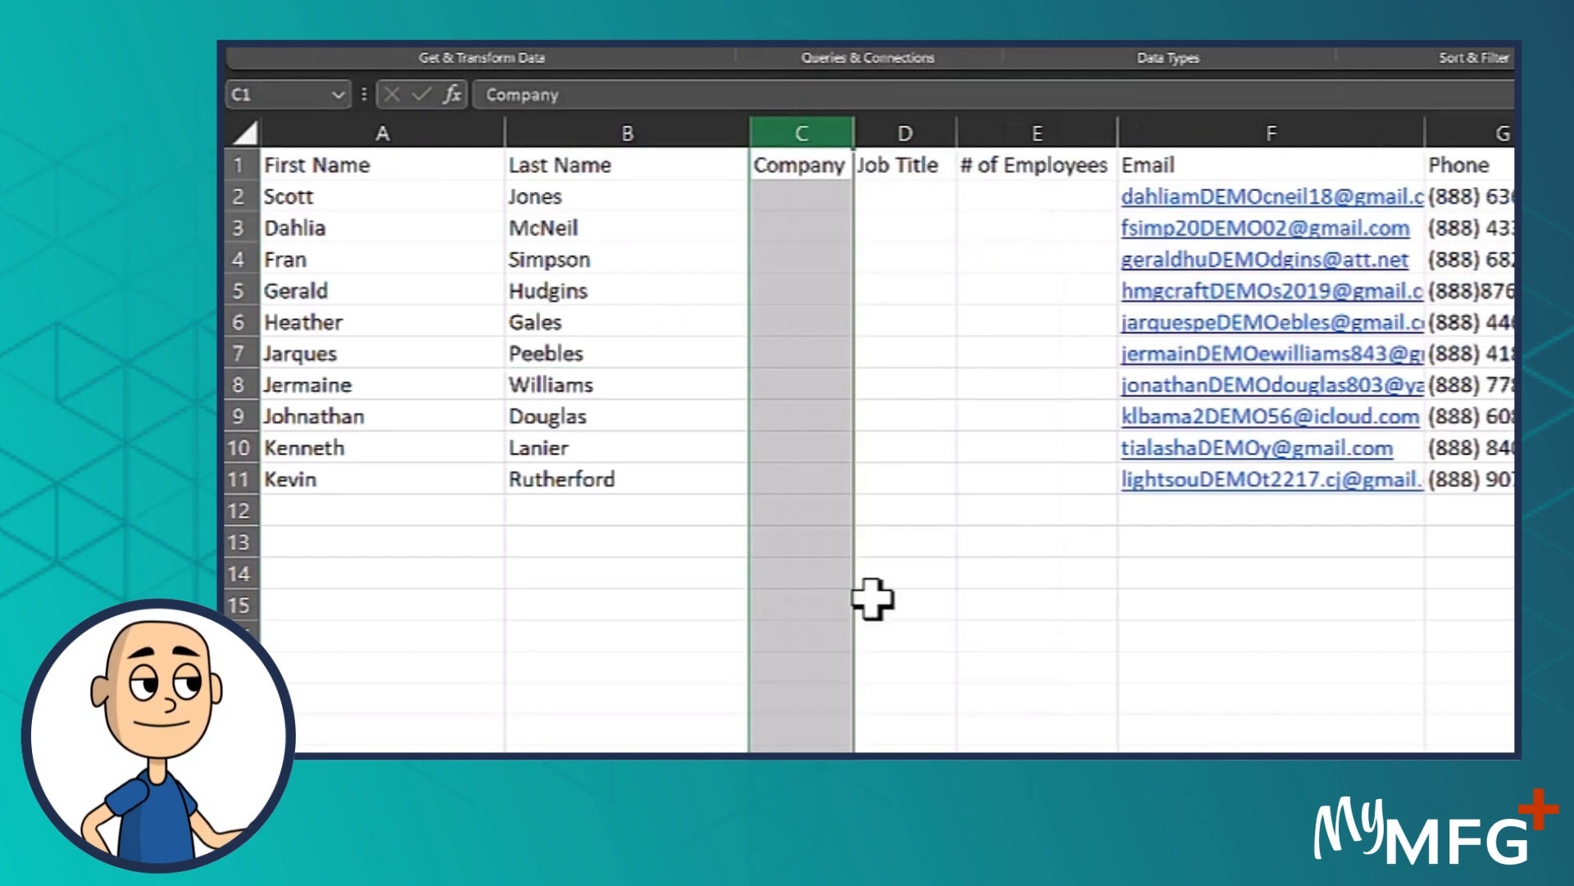
pyautogui.click(859, 636)
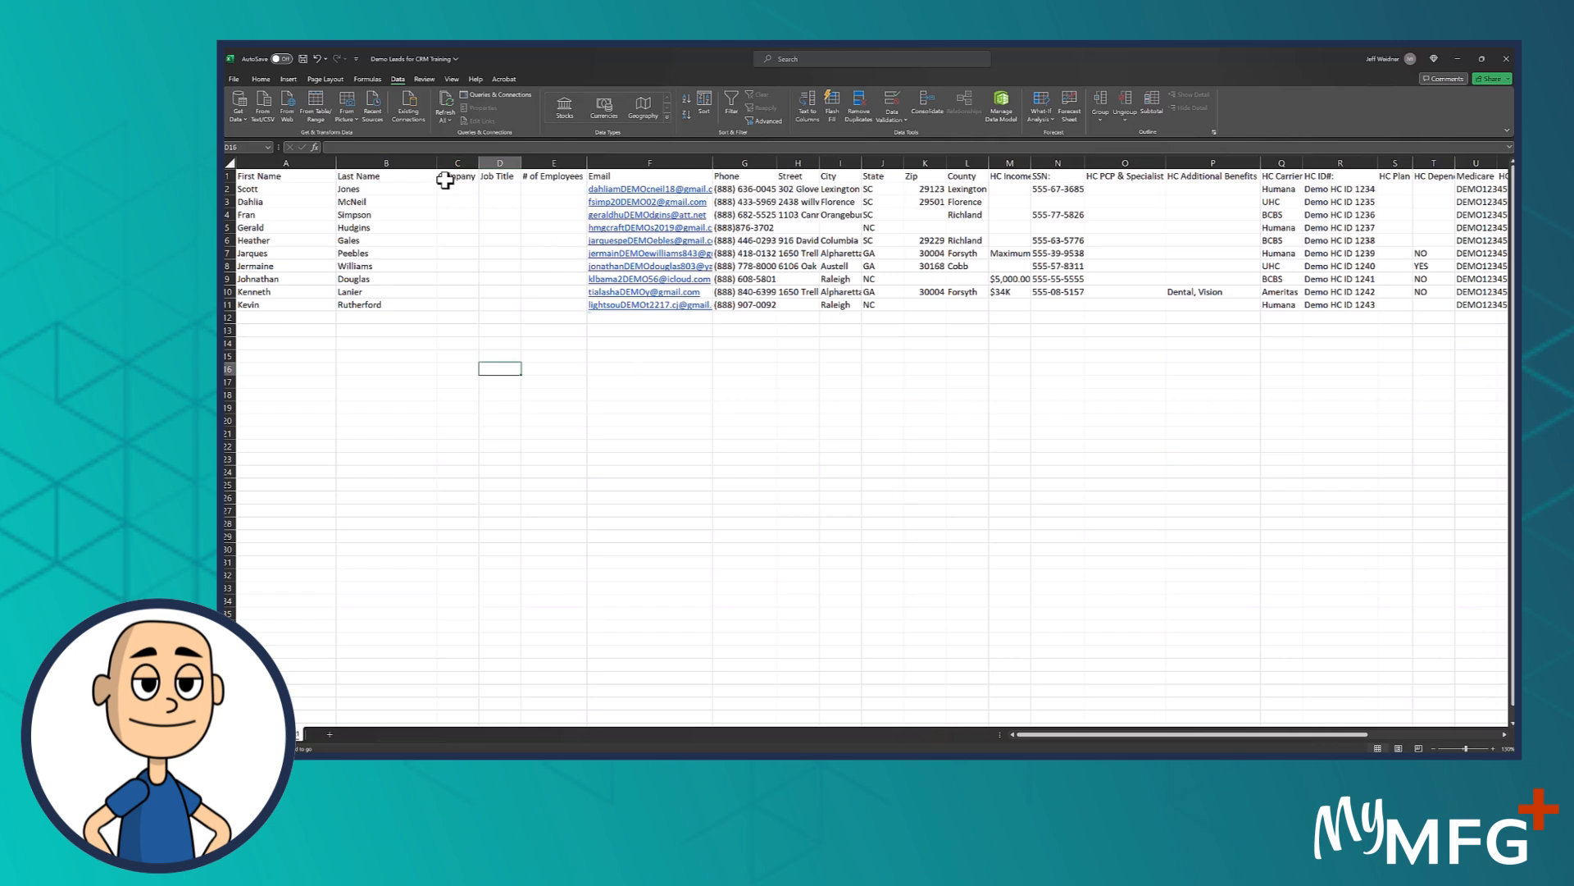
# Check the Company, Job Title and # of Employees columns, and save the workbook
pyautogui.moveTo(457, 163); pyautogui.dragTo(558, 166)
pyautogui.click(302, 58)
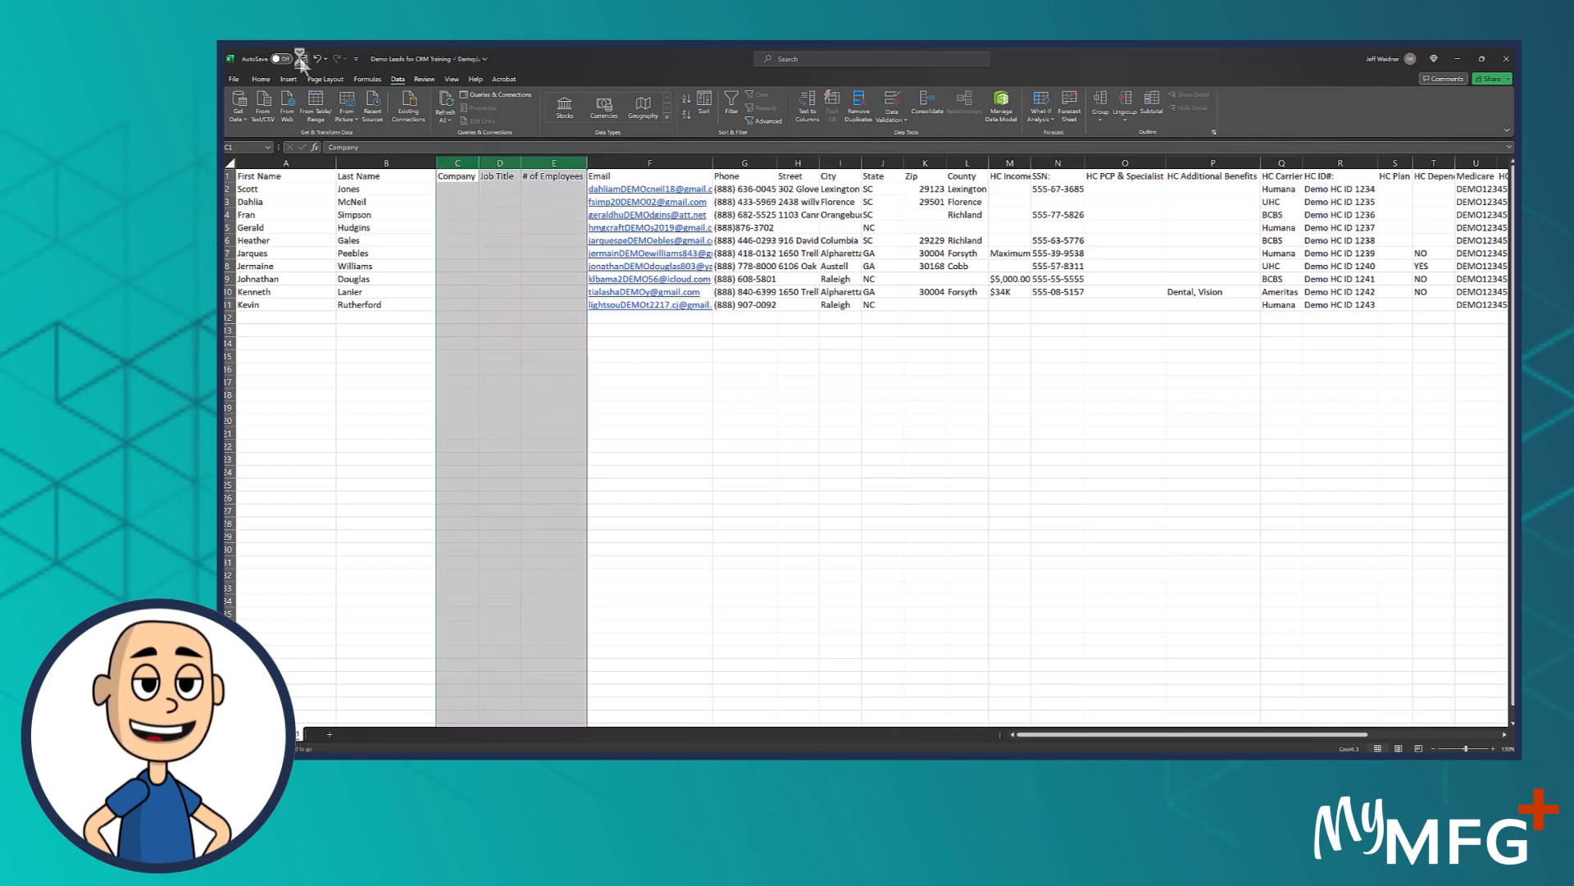
pyautogui.click(661, 446)
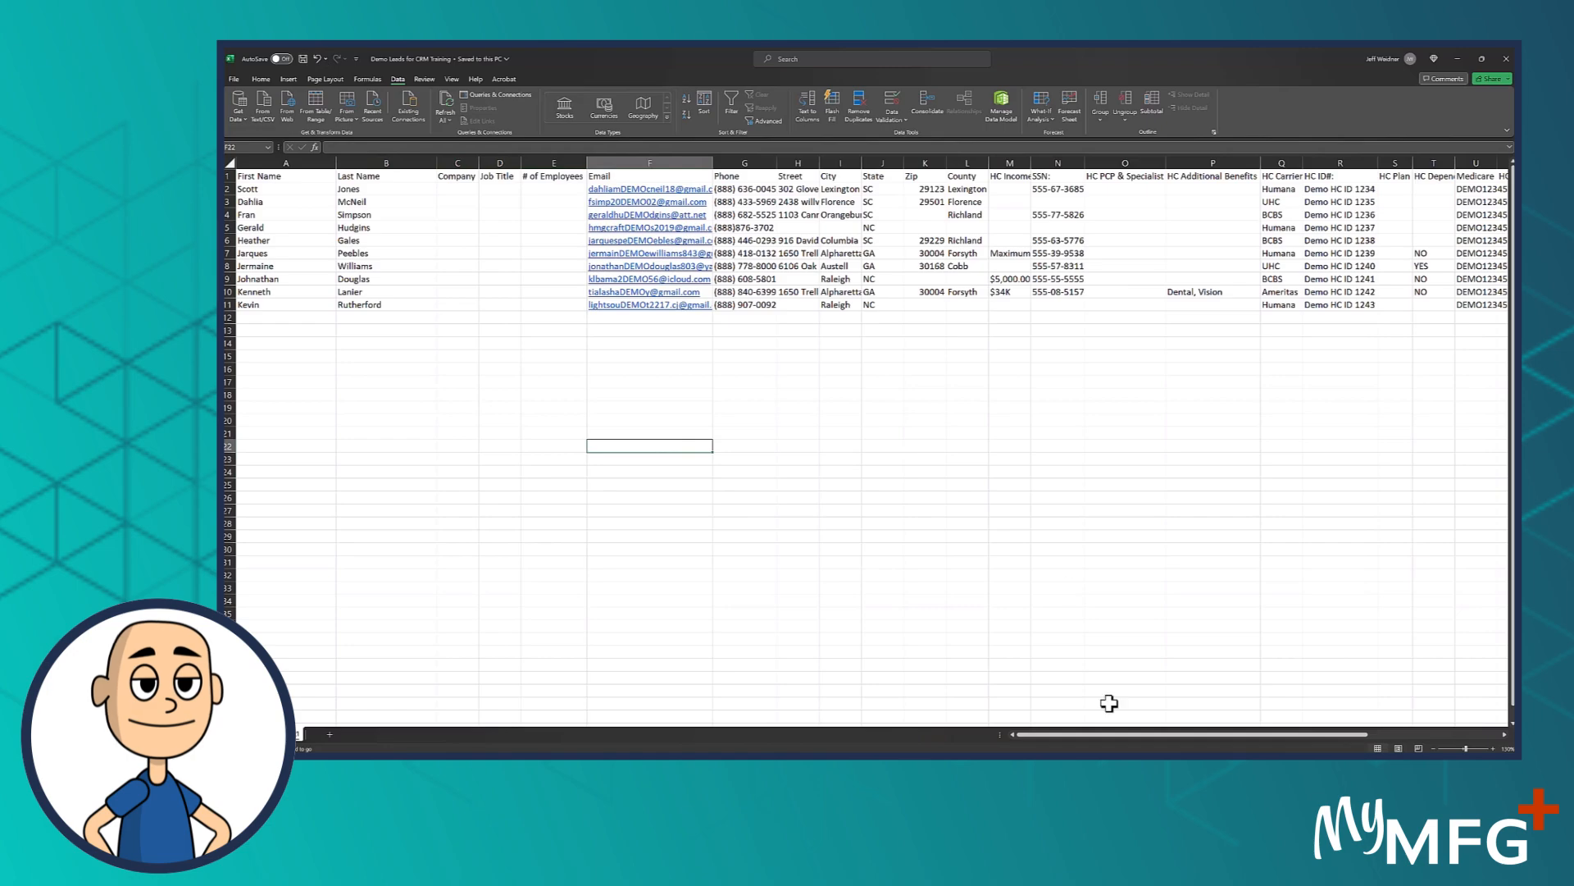
# Fit the HC Income / Monthly Payment column to its contents, and review the headers from County through HC Last update date
pyautogui.moveTo(1112, 735); pyautogui.dragTo(1256, 726)
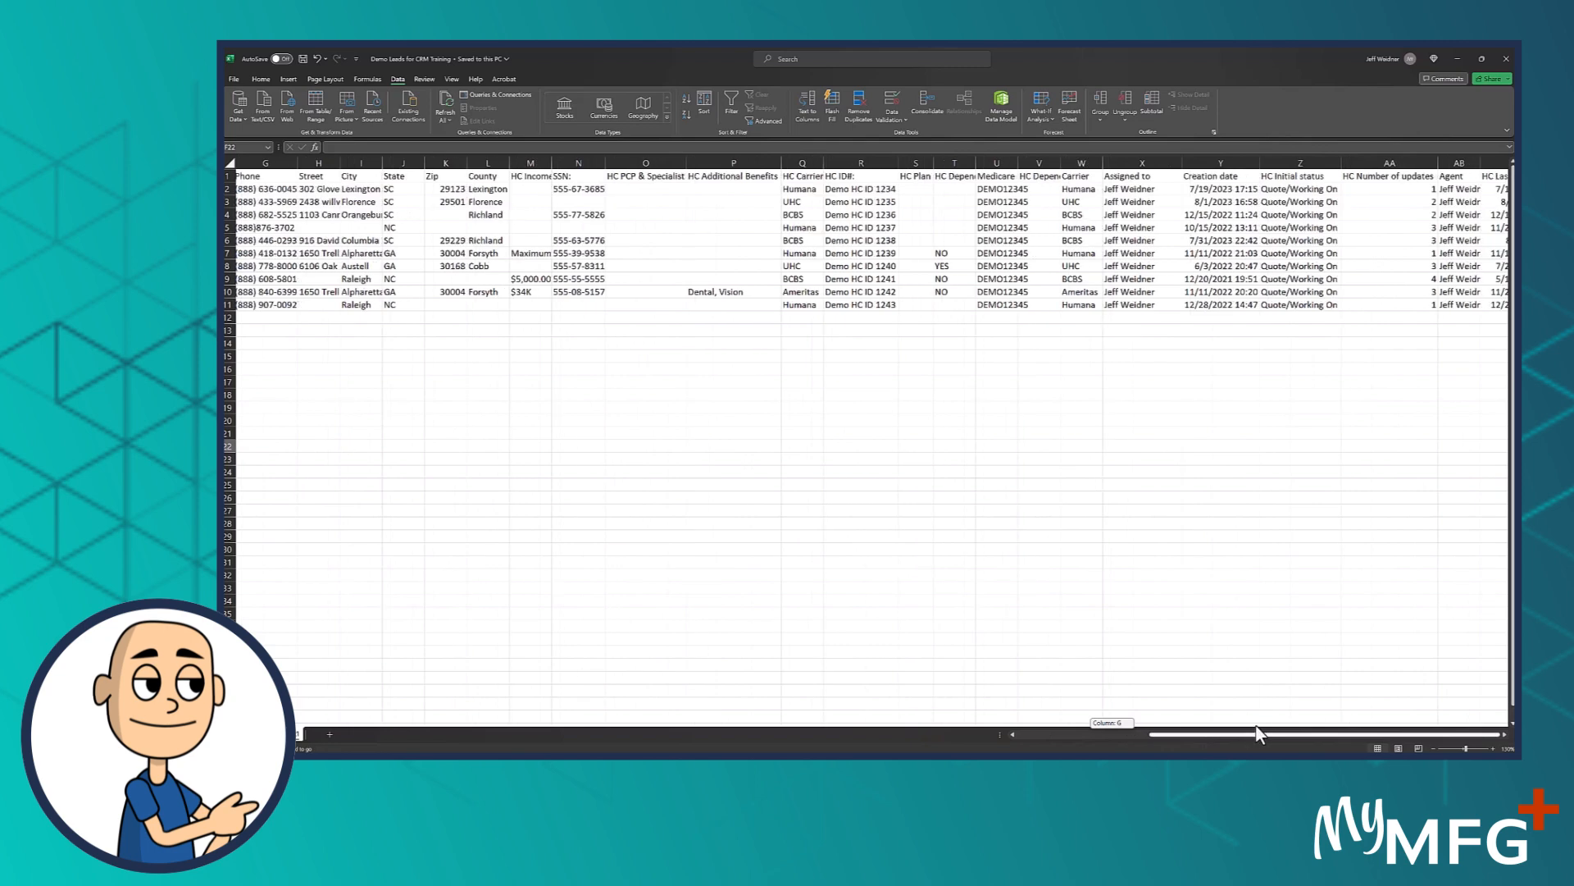
pyautogui.doubleClick(554, 167)
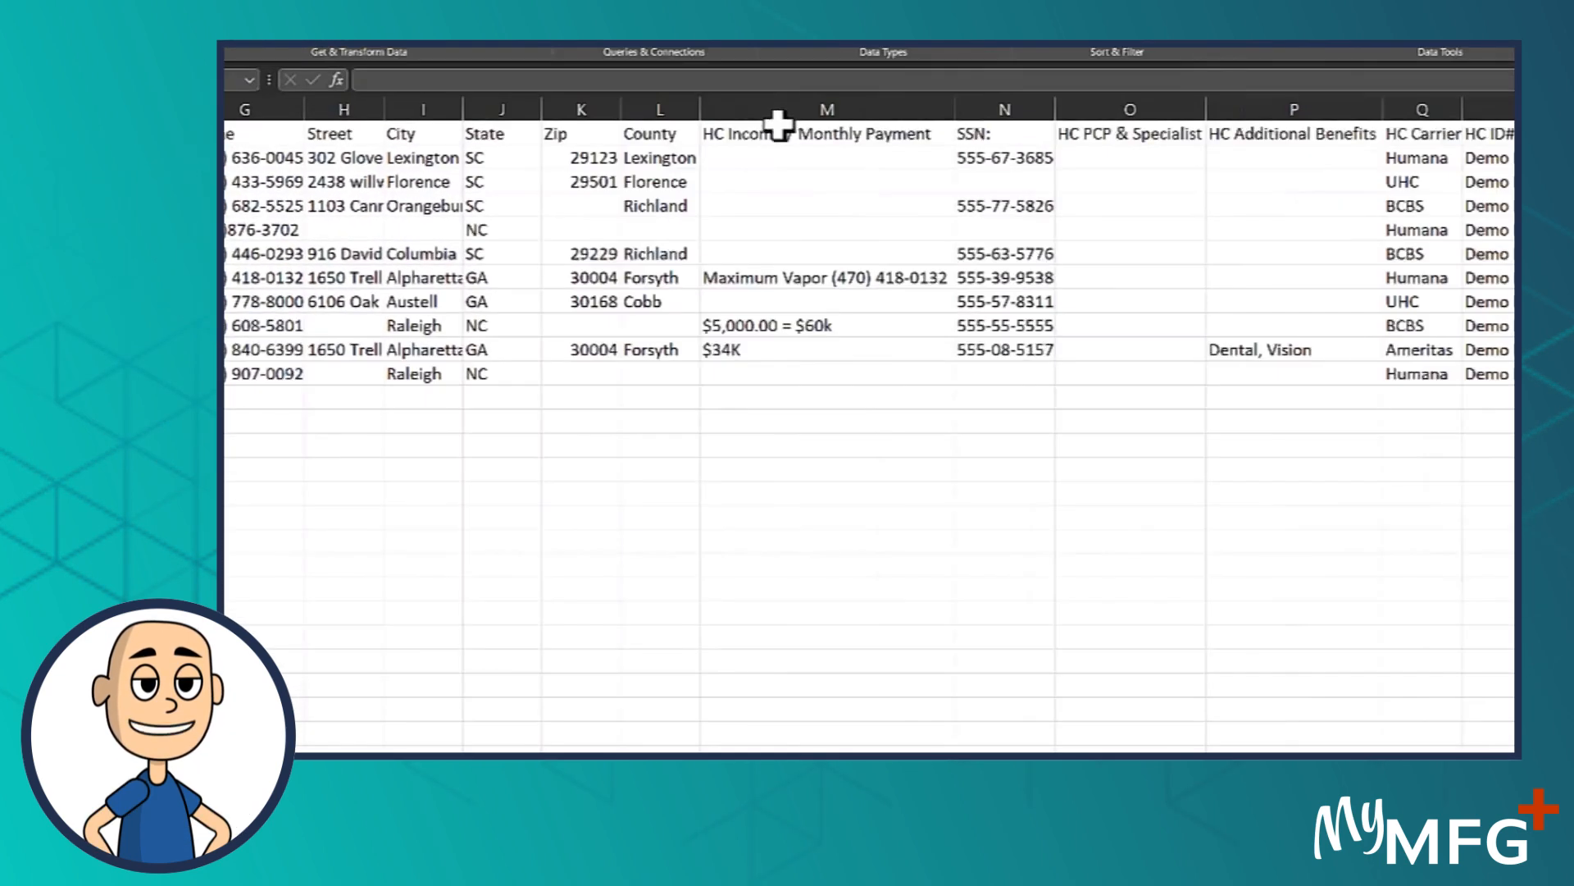
pyautogui.click(655, 133)
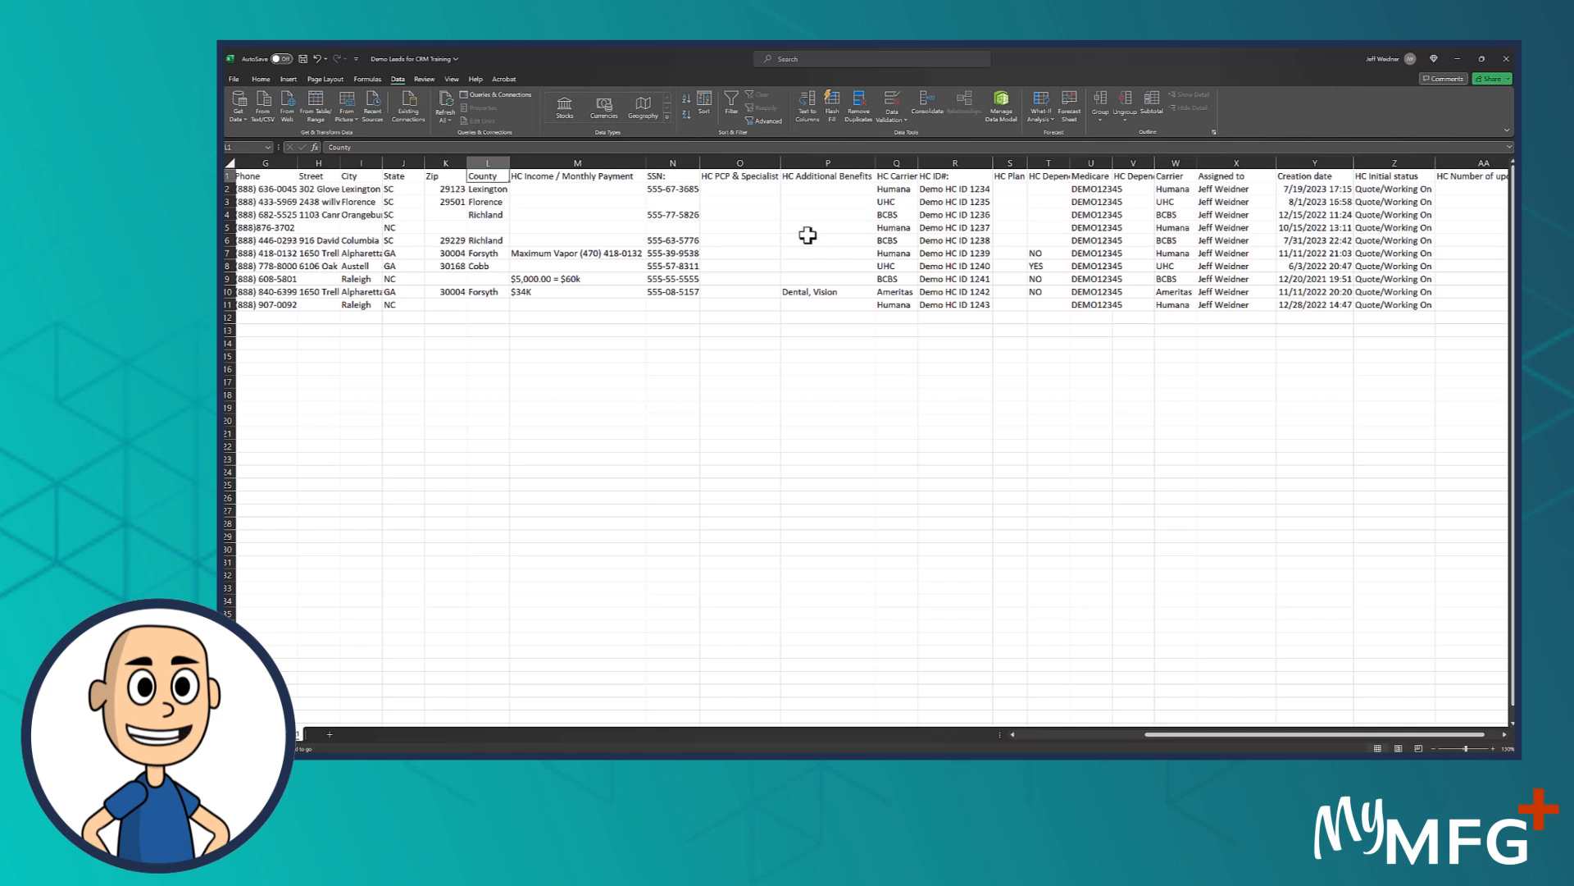
pyautogui.moveTo(490, 177); pyautogui.dragTo(1449, 178)
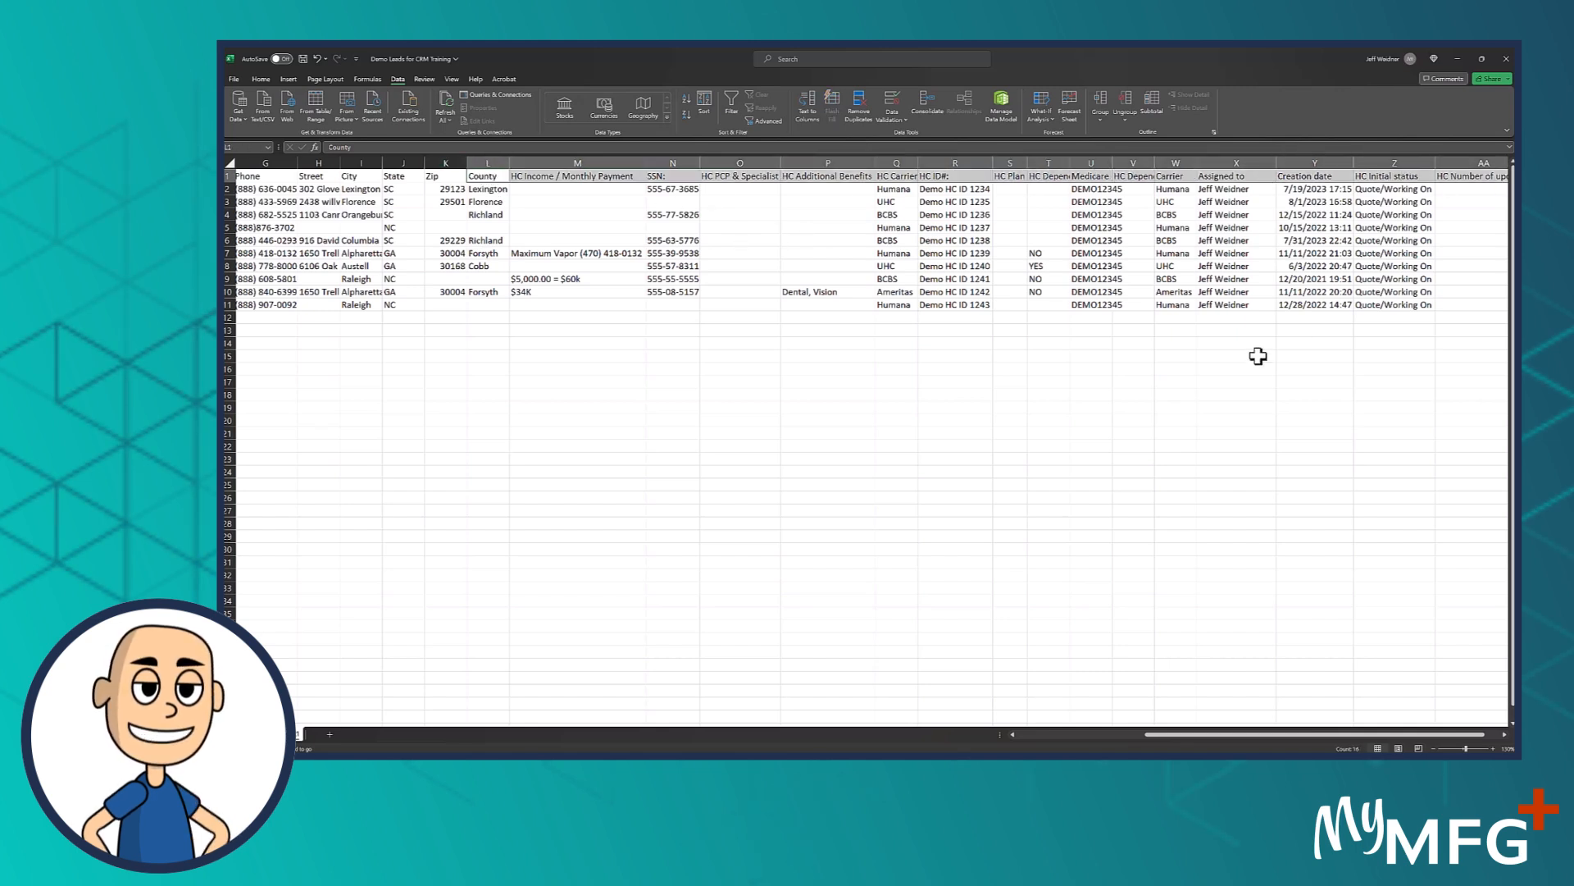
pyautogui.moveTo(1229, 739); pyautogui.dragTo(1298, 735)
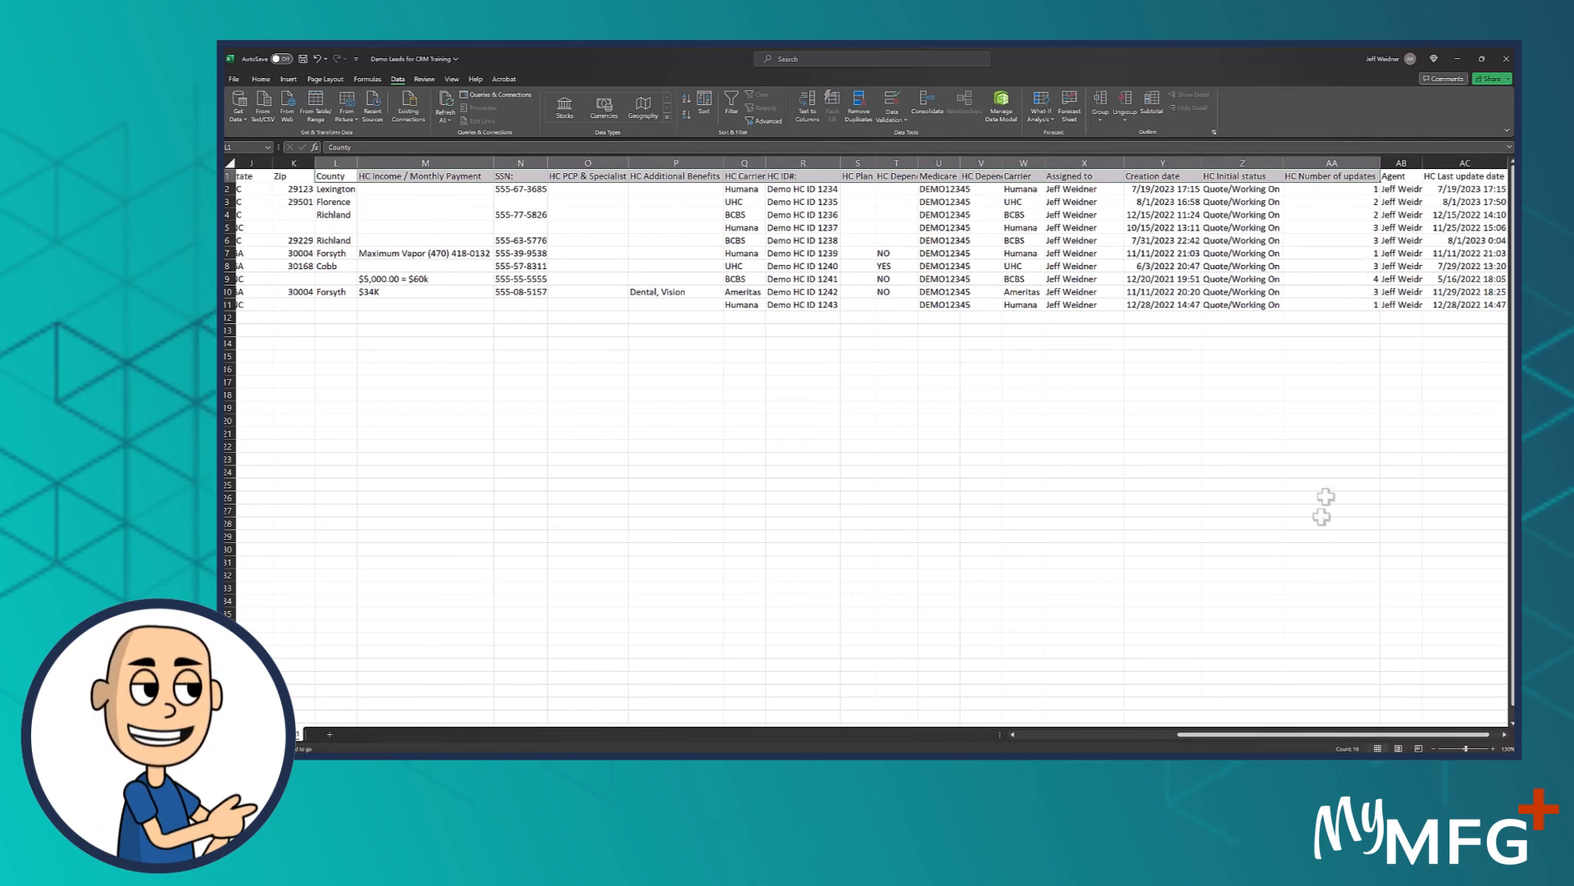
pyautogui.moveTo(1277, 737); pyautogui.dragTo(1347, 734)
pyautogui.click(1295, 533)
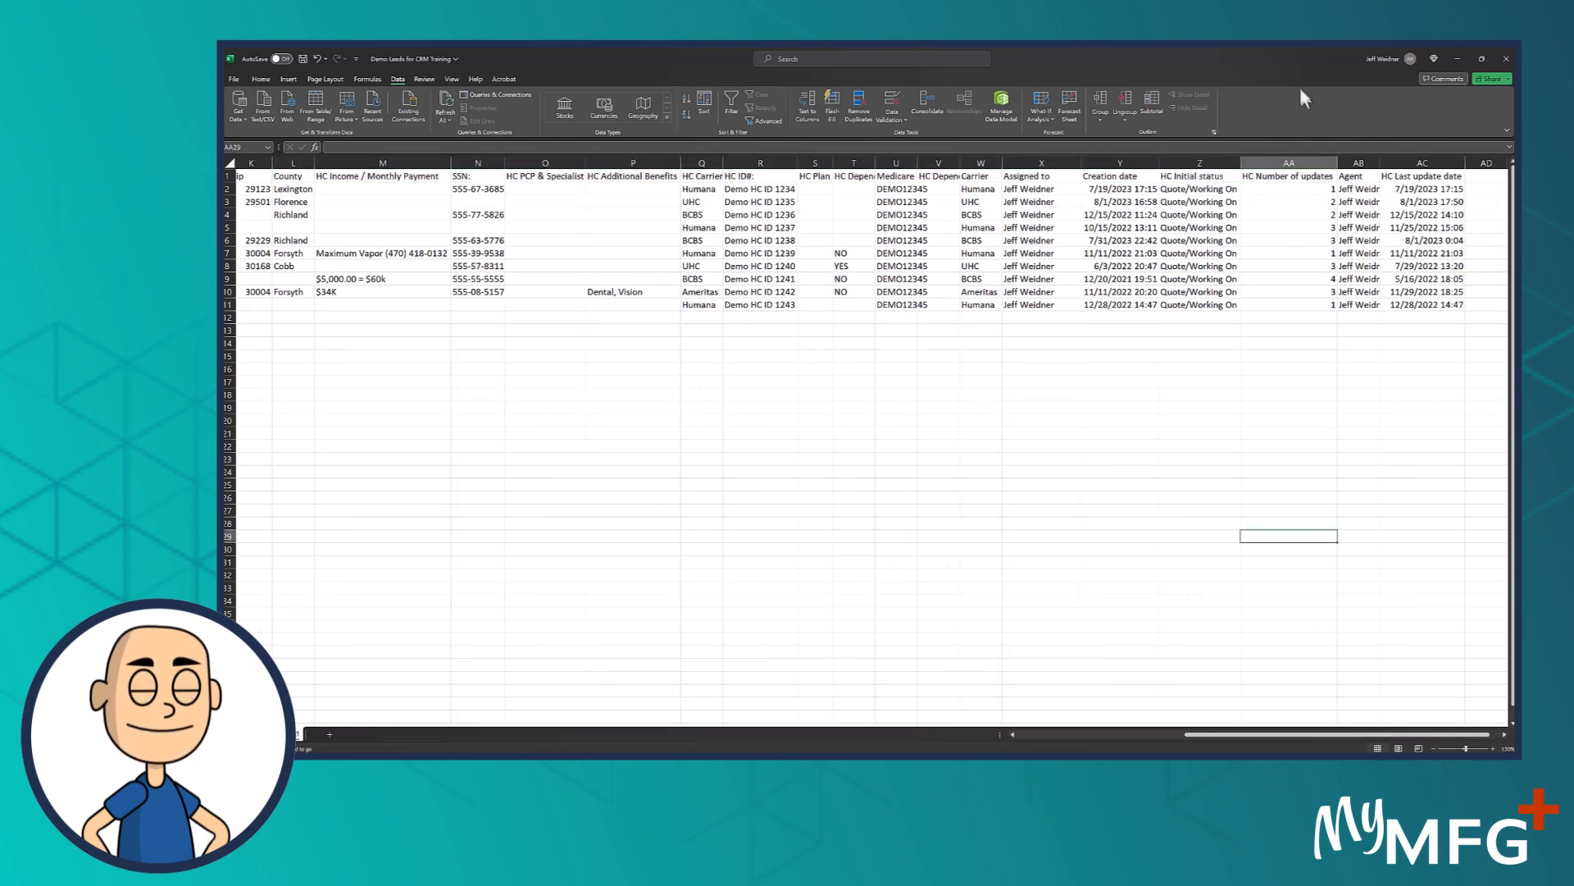
# Switch to the CRM in the browser and open the list of custom field folders in its settings
pyautogui.click(1457, 58)
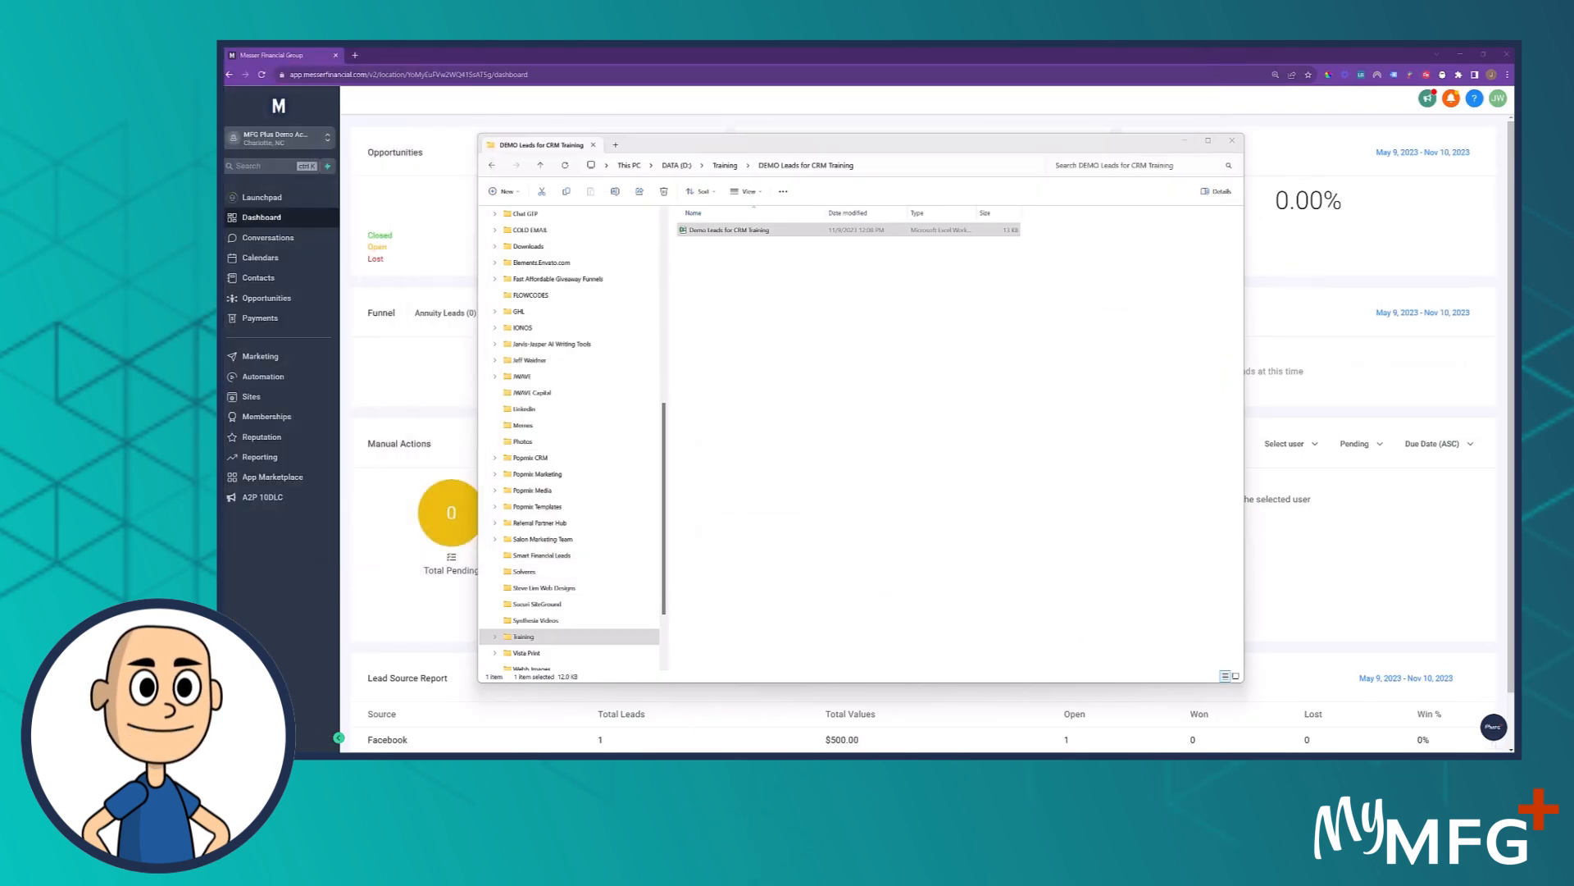
pyautogui.click(1232, 141)
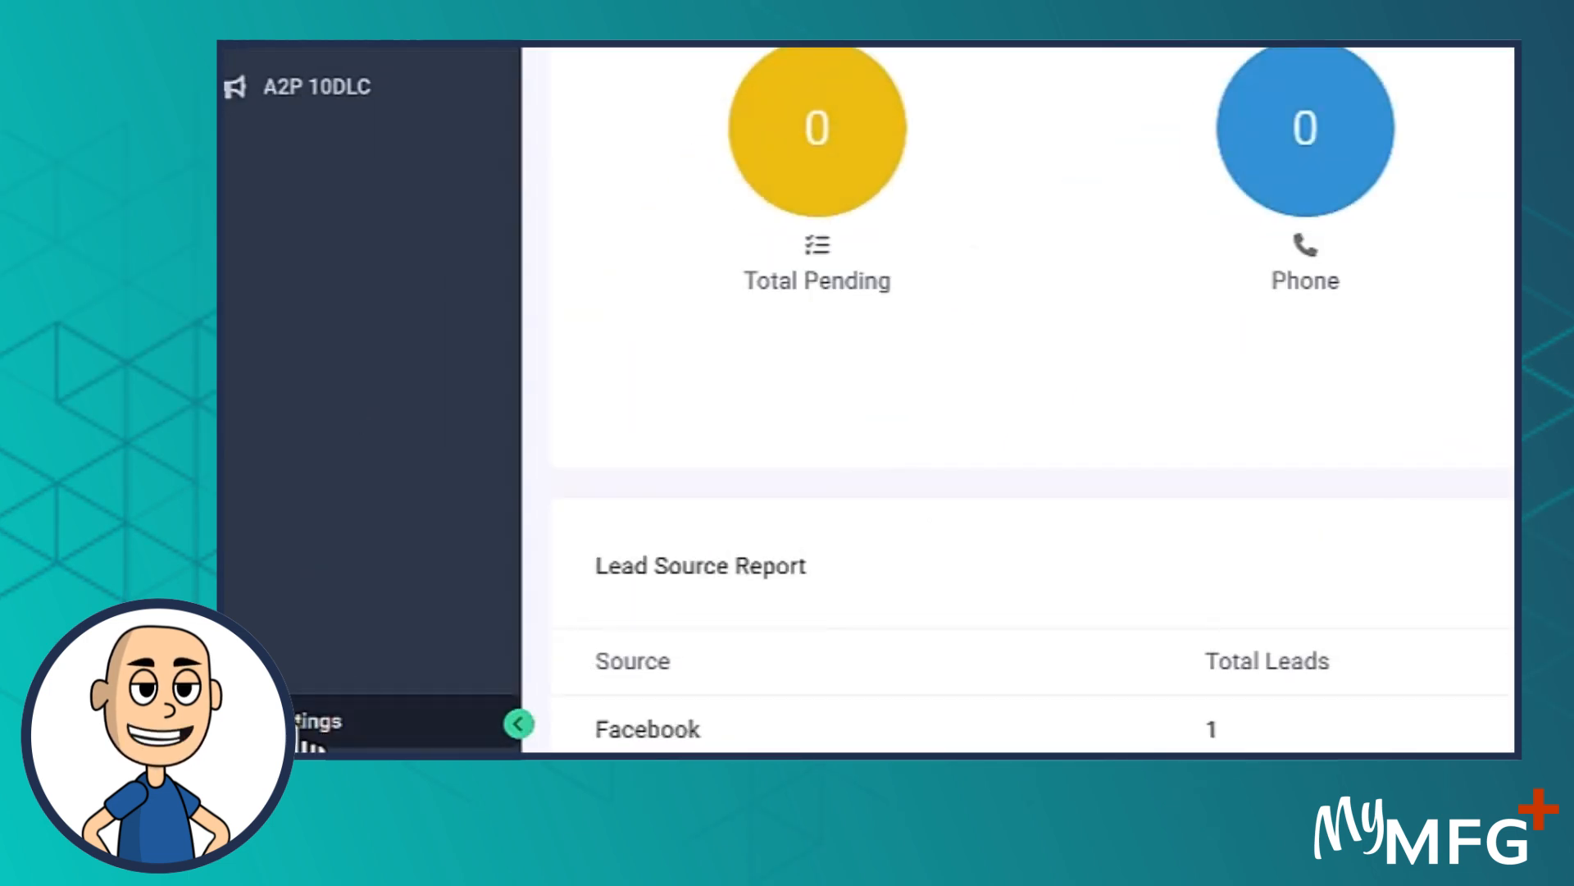
pyautogui.click(310, 734)
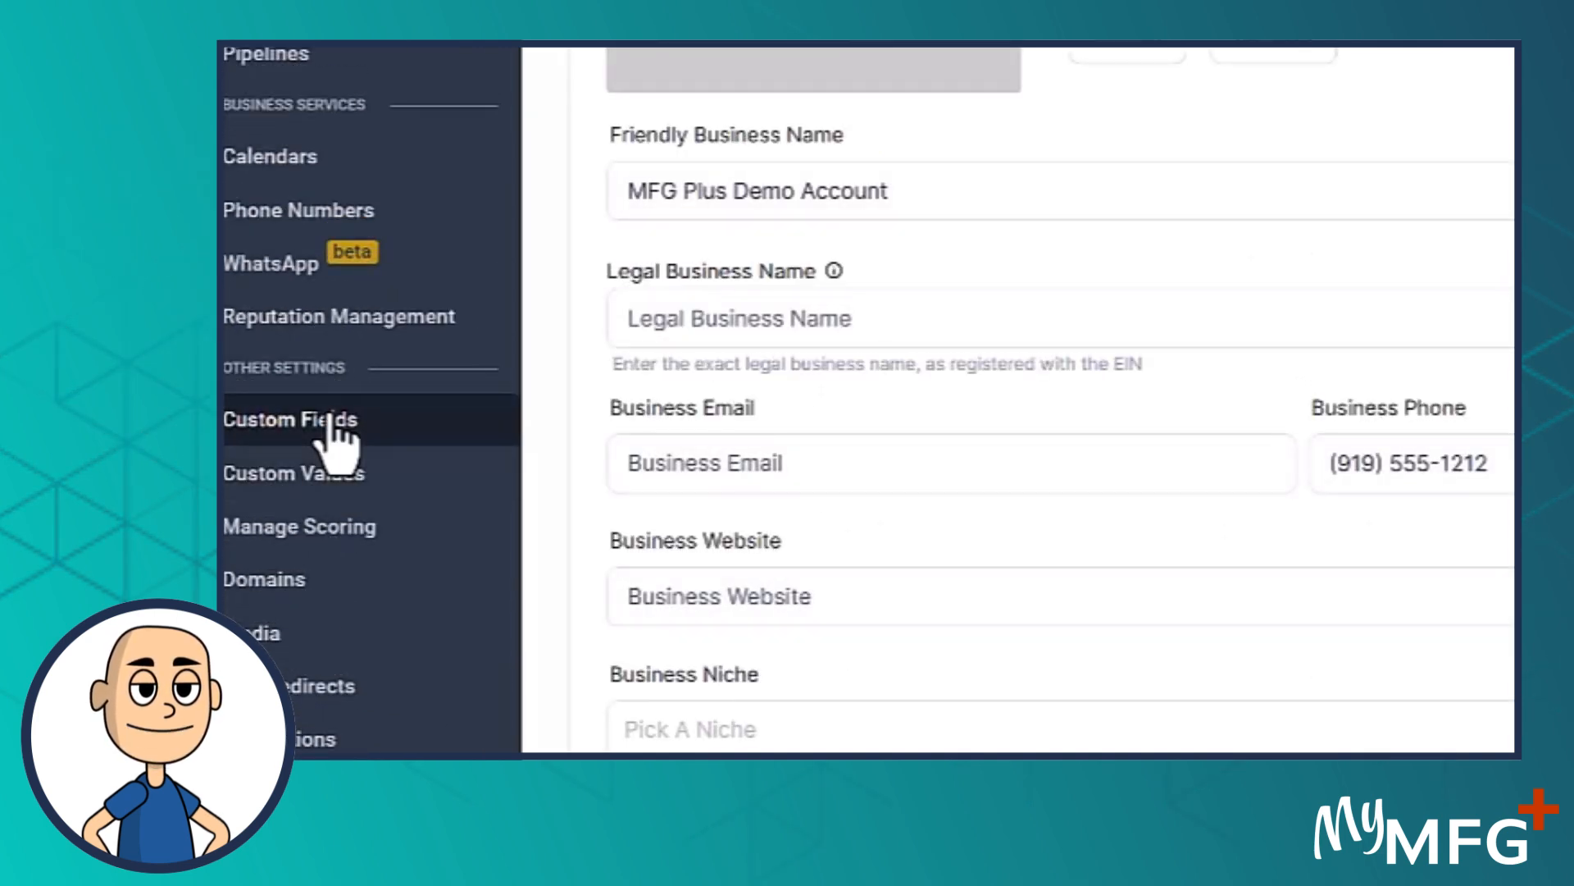
pyautogui.click(330, 418)
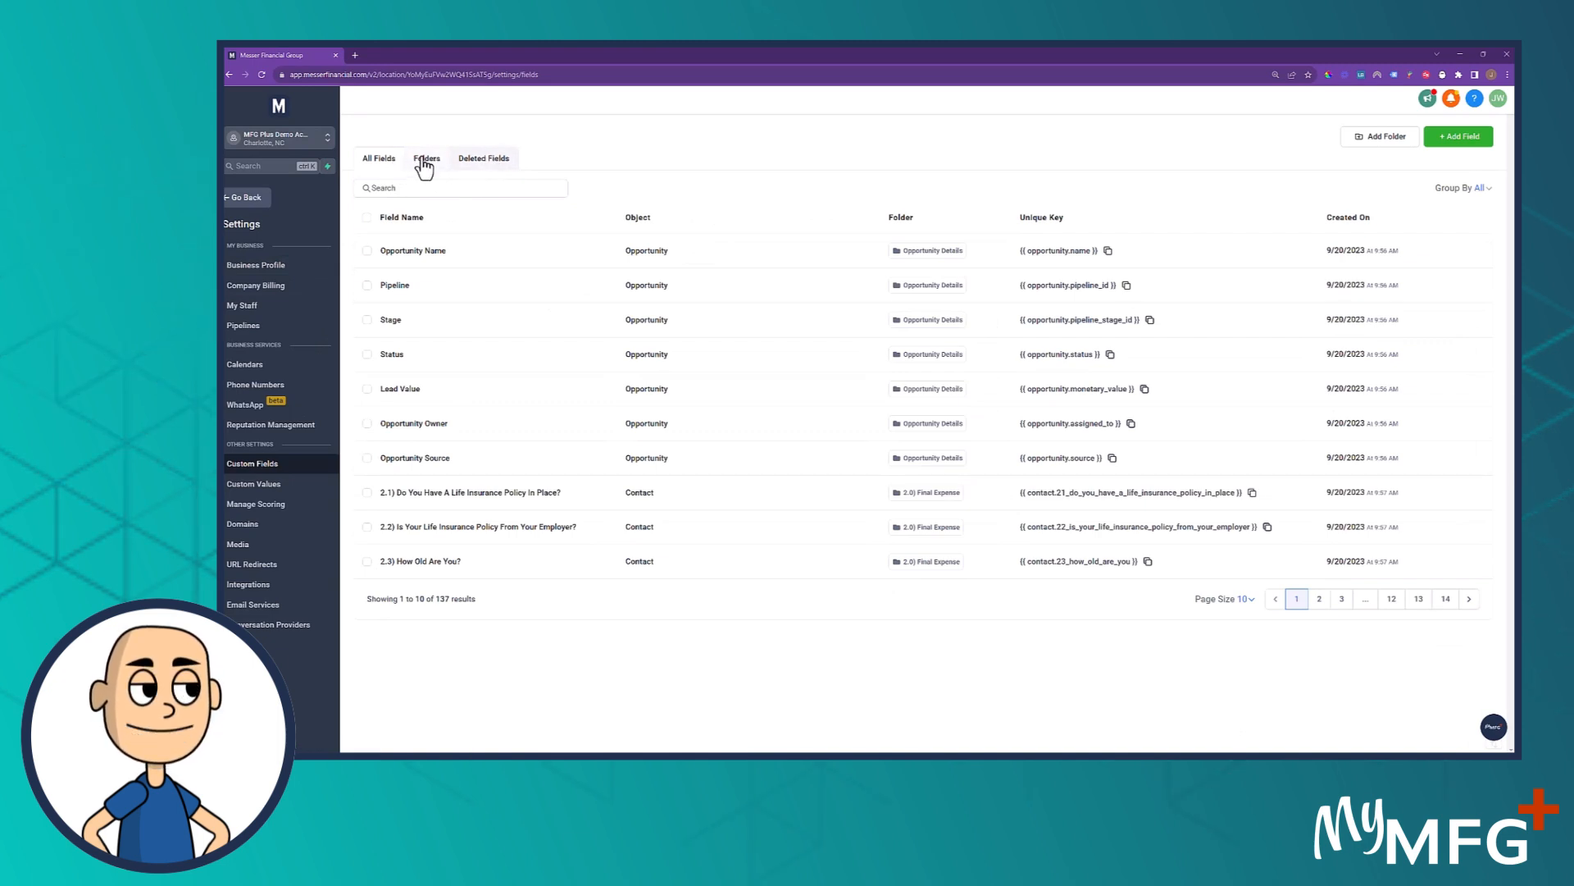
pyautogui.click(424, 164)
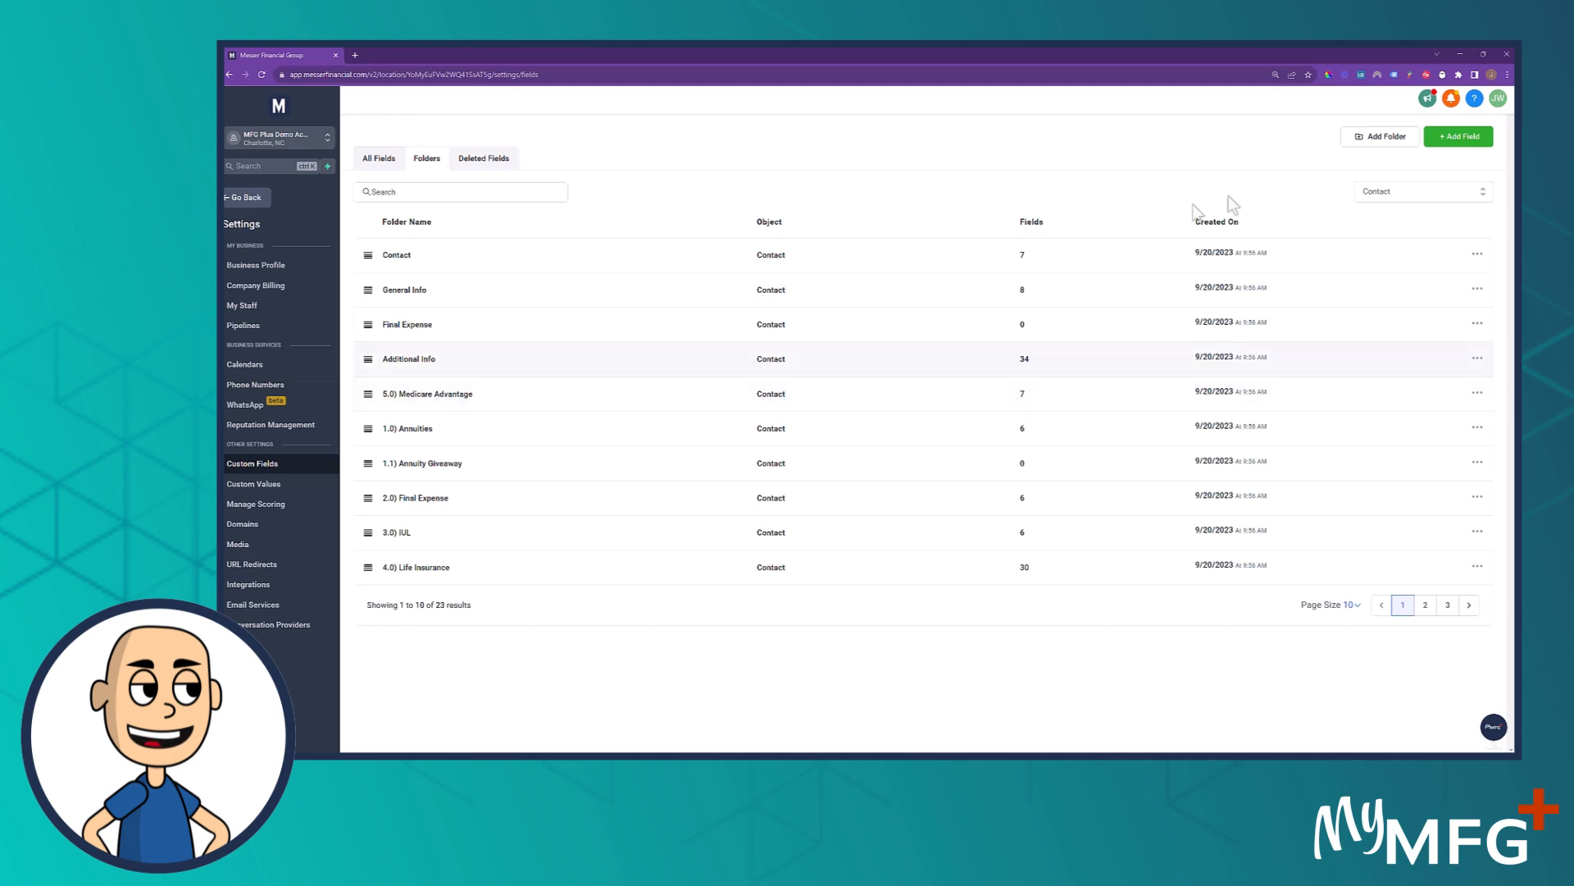
# Look at the field types offered for a new custom field without creating one
pyautogui.click(1452, 141)
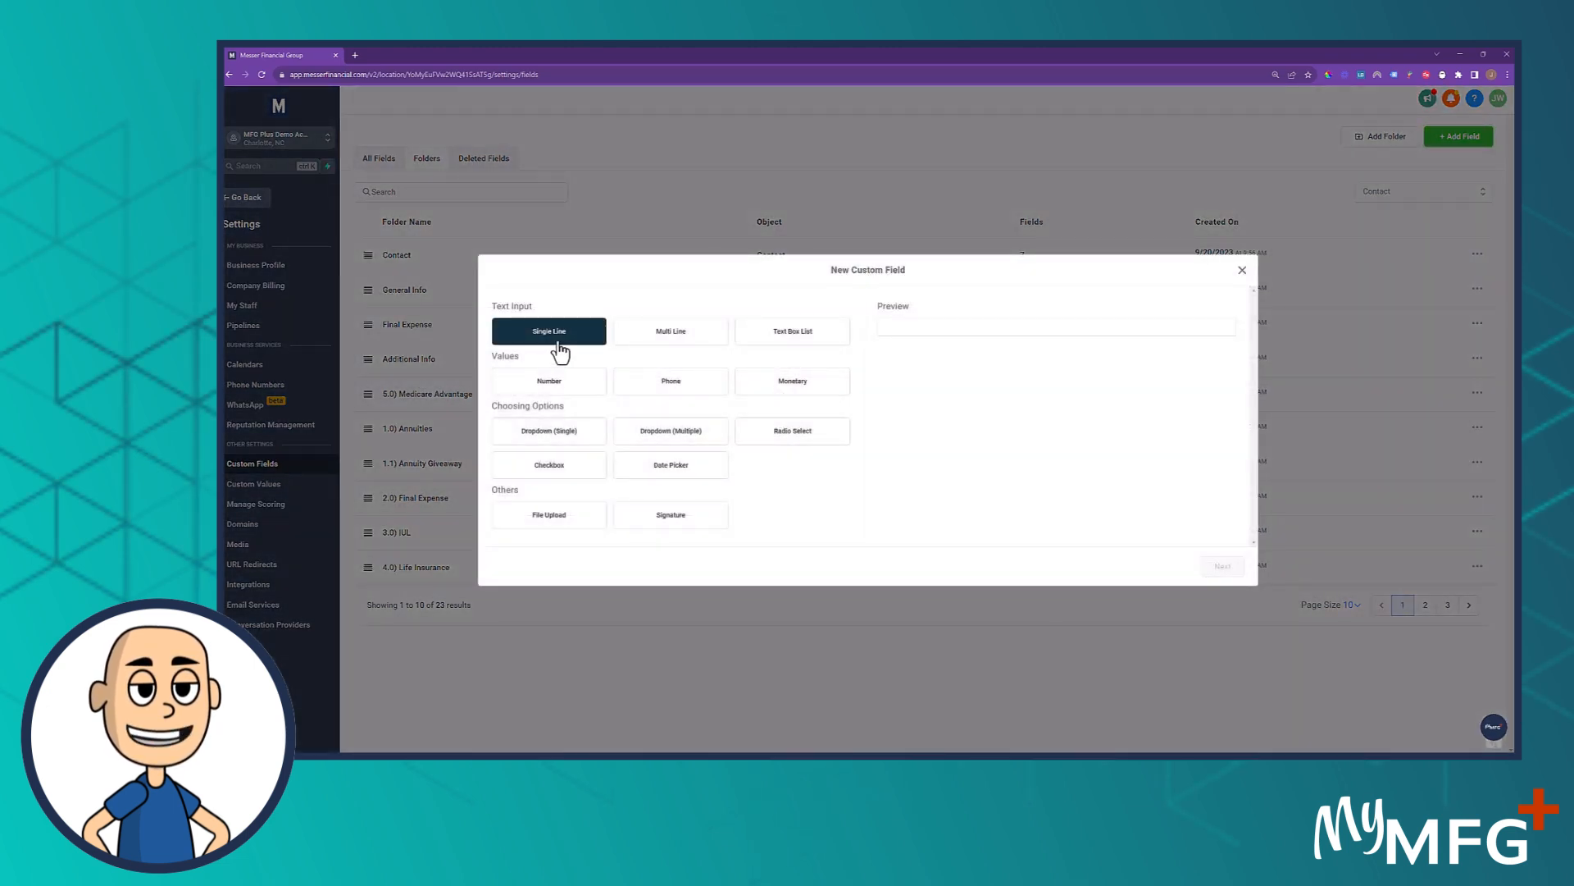
pyautogui.click(1242, 270)
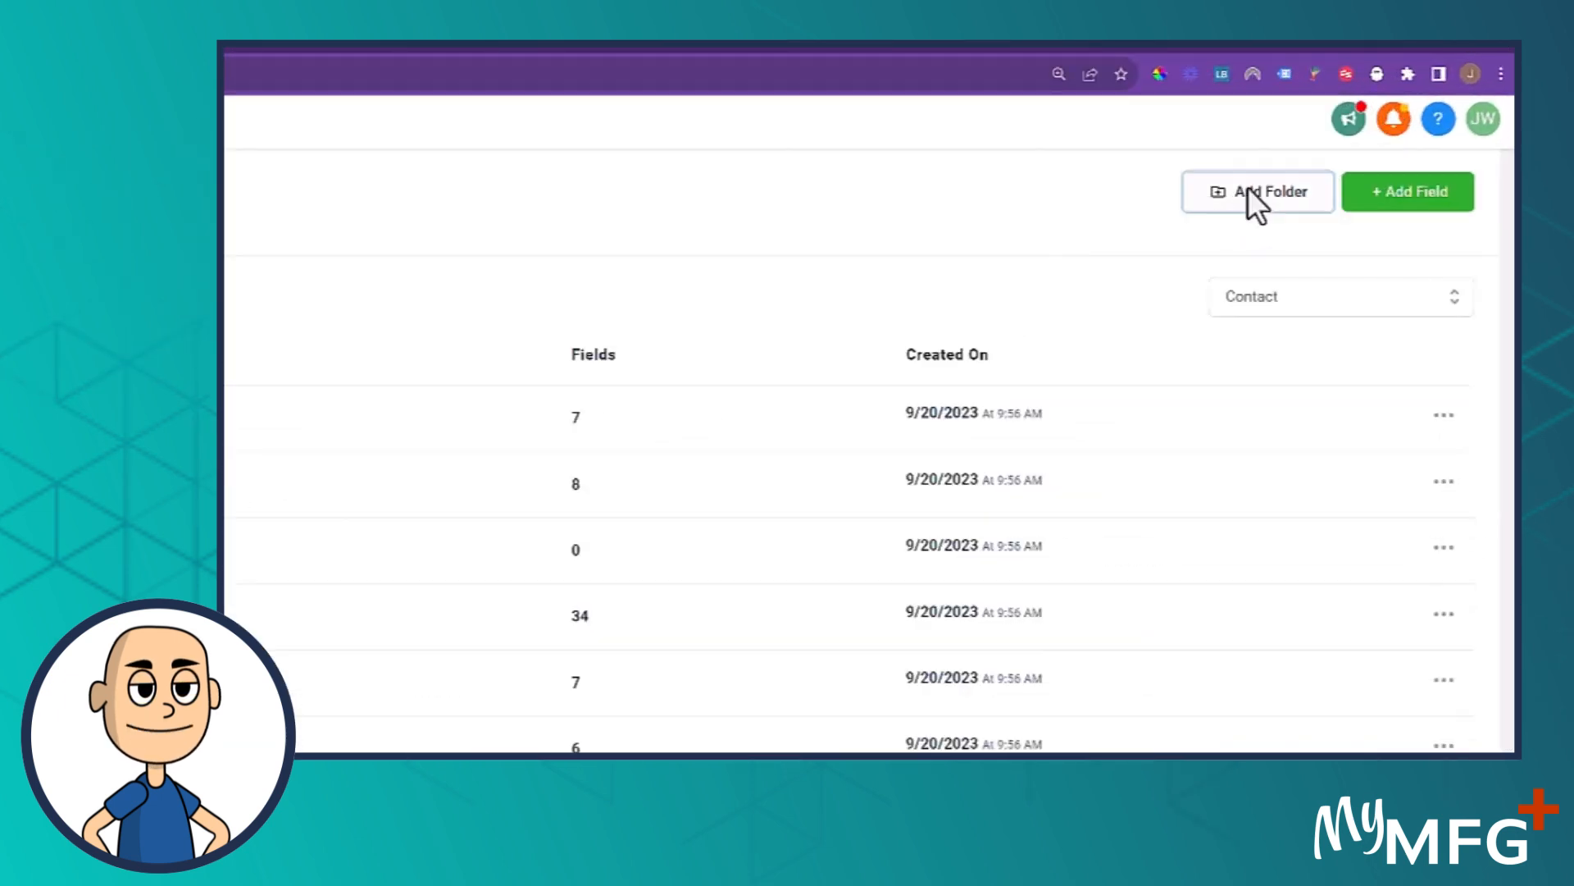
# Create a custom field folder named 0.0 Imported List for the Contact object
pyautogui.click(1248, 190)
pyautogui.click(826, 367)
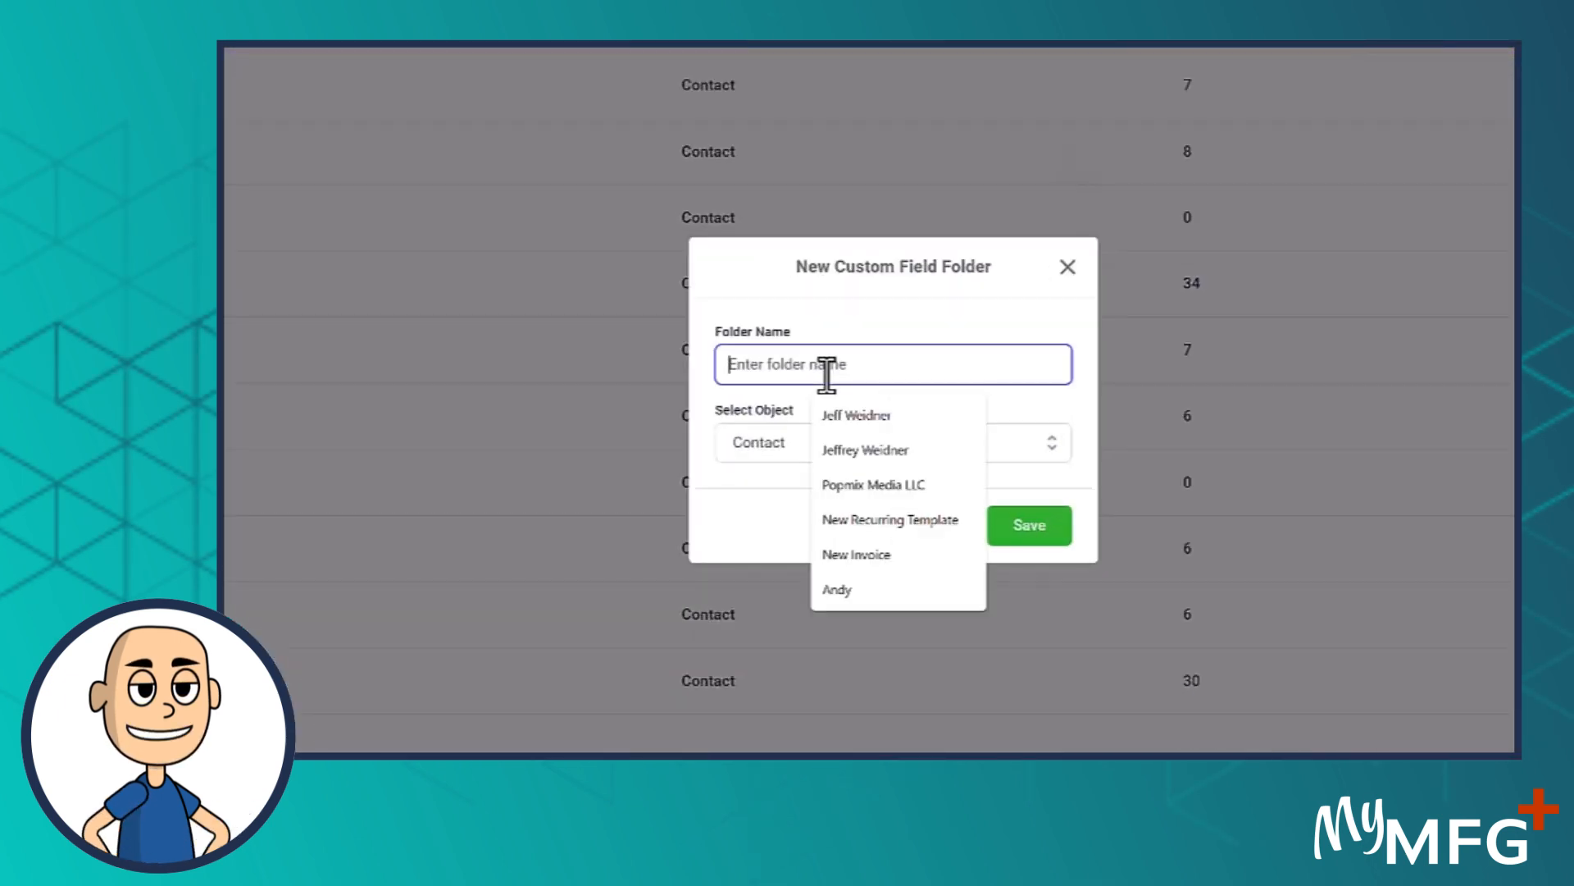
pyautogui.write('0.0')
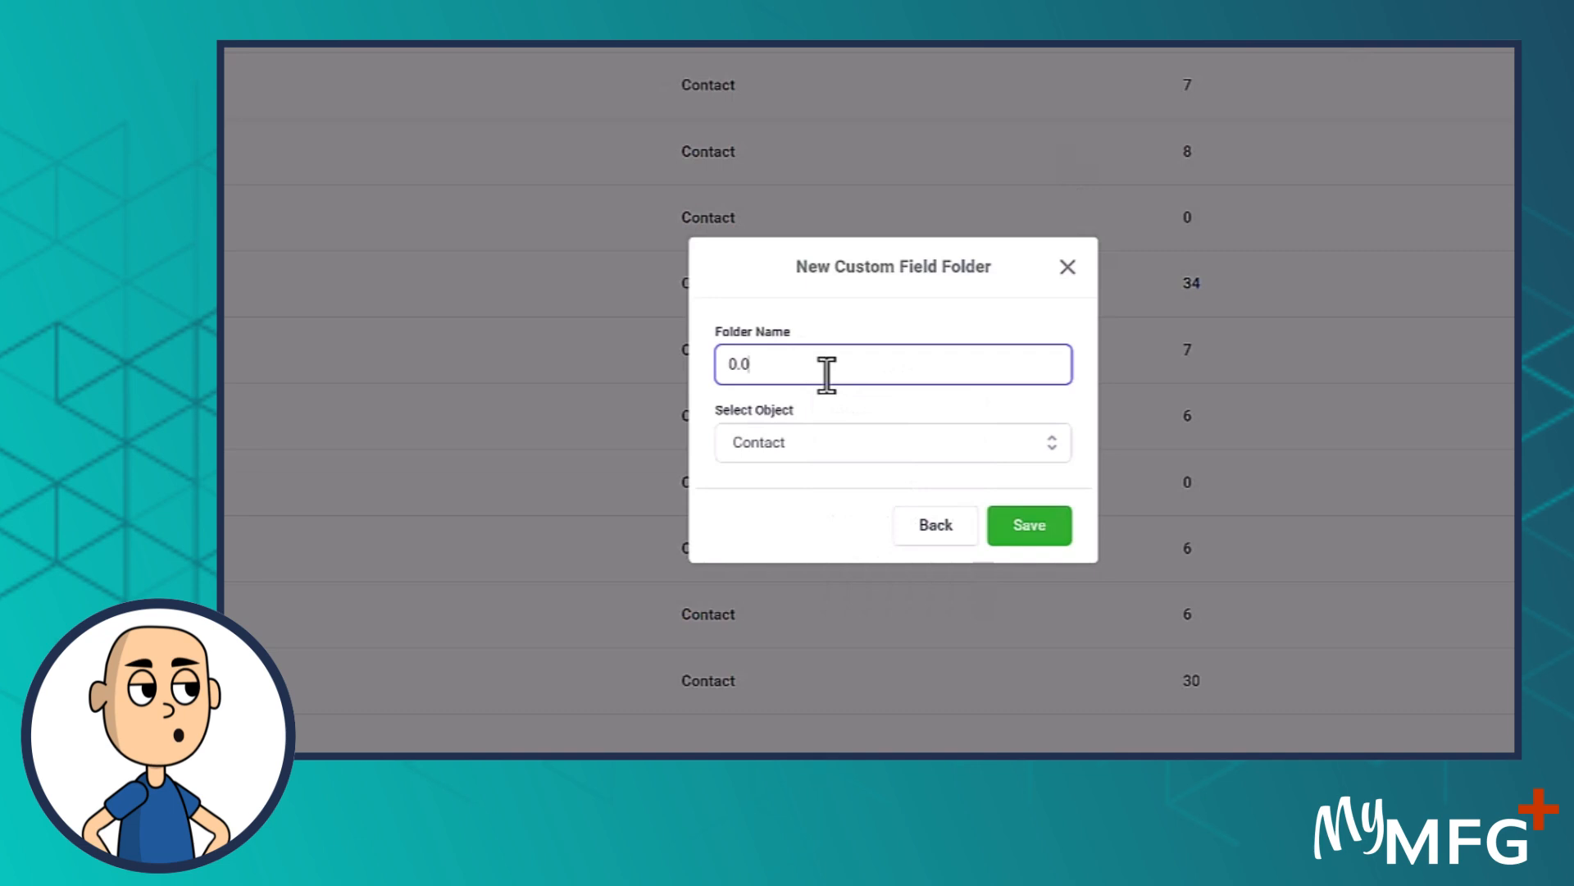
pyautogui.write(' Imported Lis')
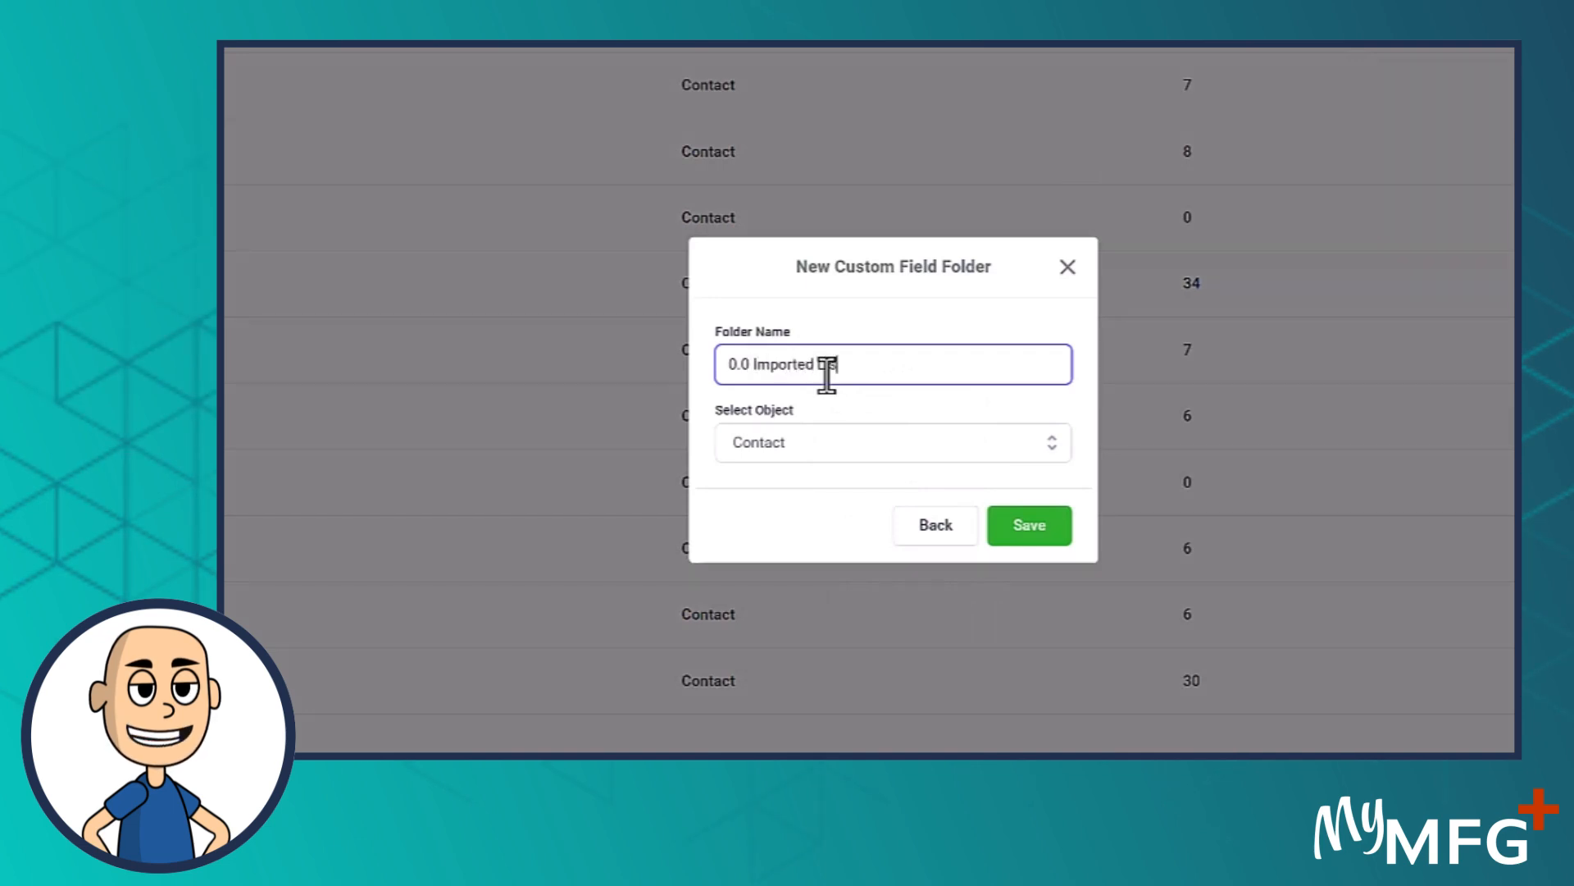
pyautogui.write('t')
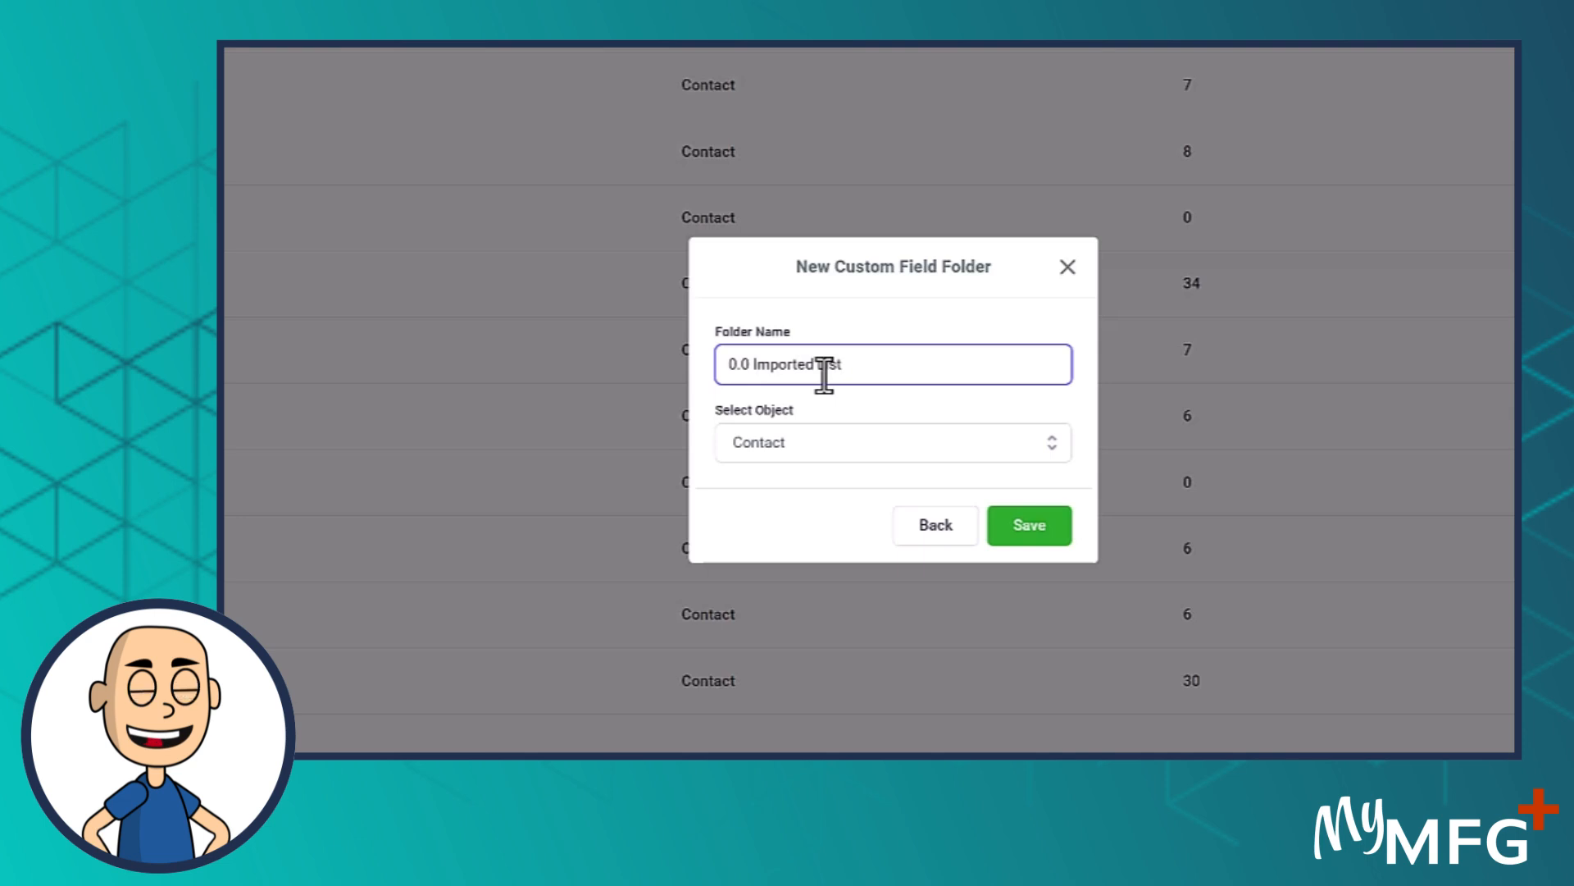
pyautogui.click(1028, 529)
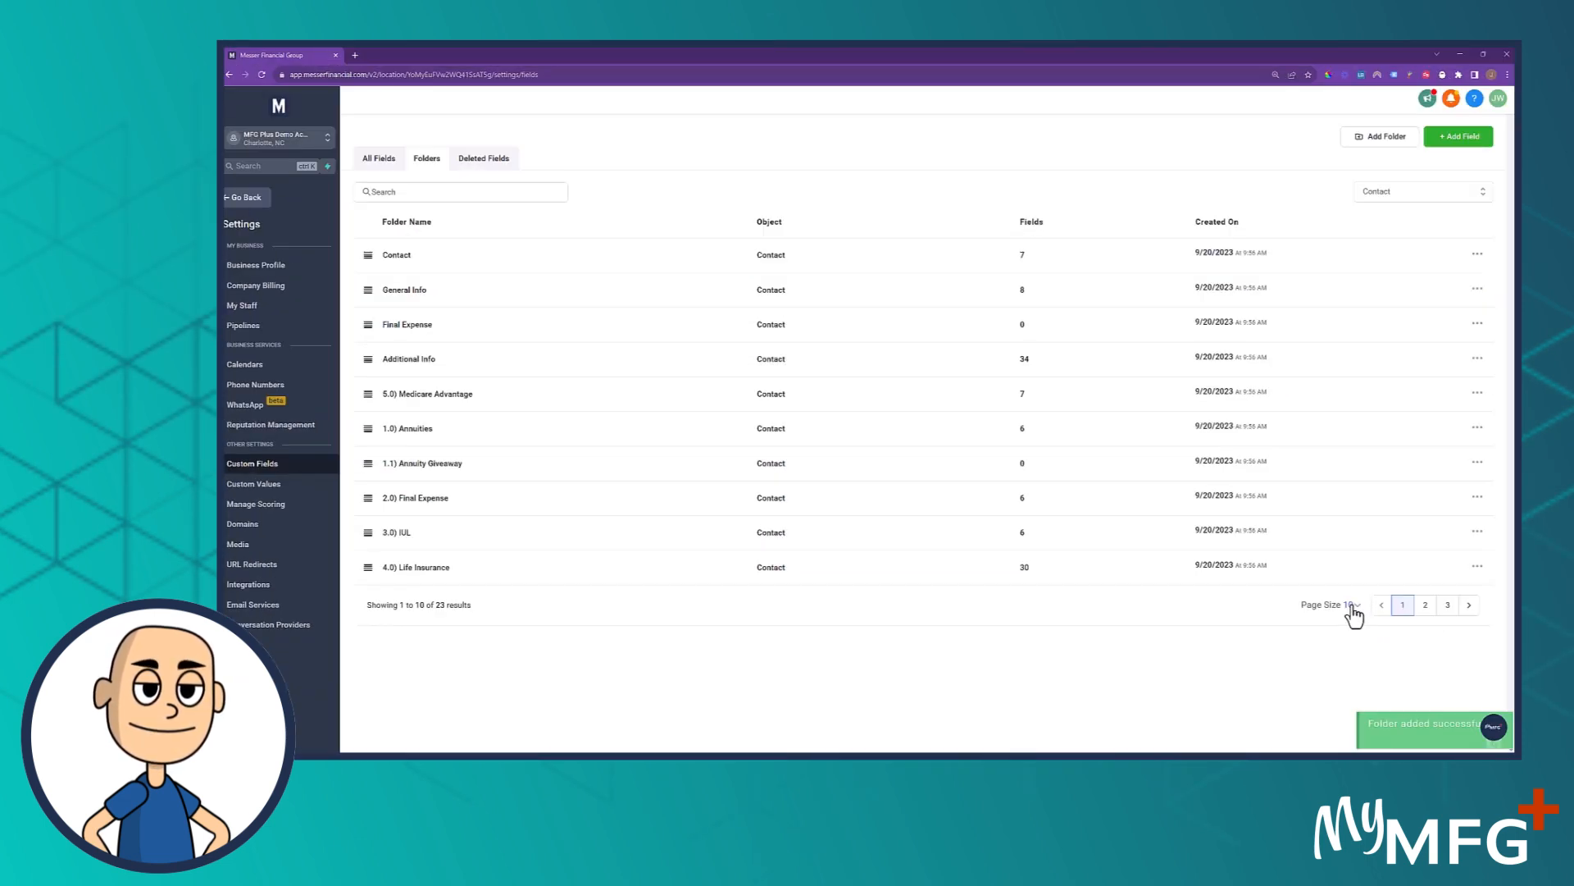
# Set the folder list to 200 per page and move the 0.0 Imported List folder directly below Additional Info
pyautogui.click(1355, 611)
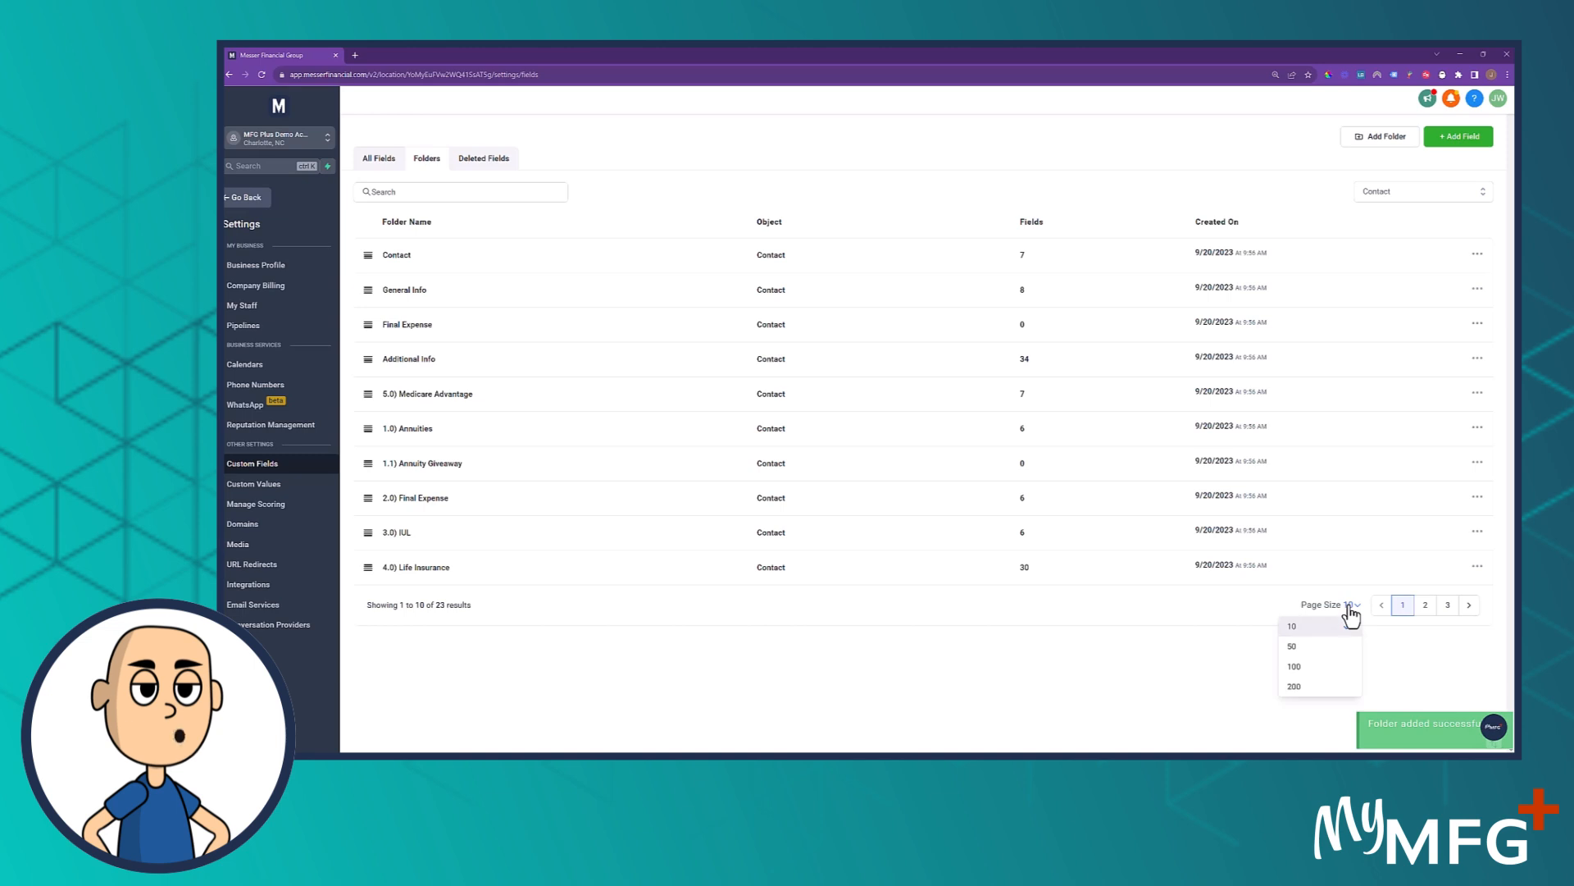
pyautogui.click(1291, 691)
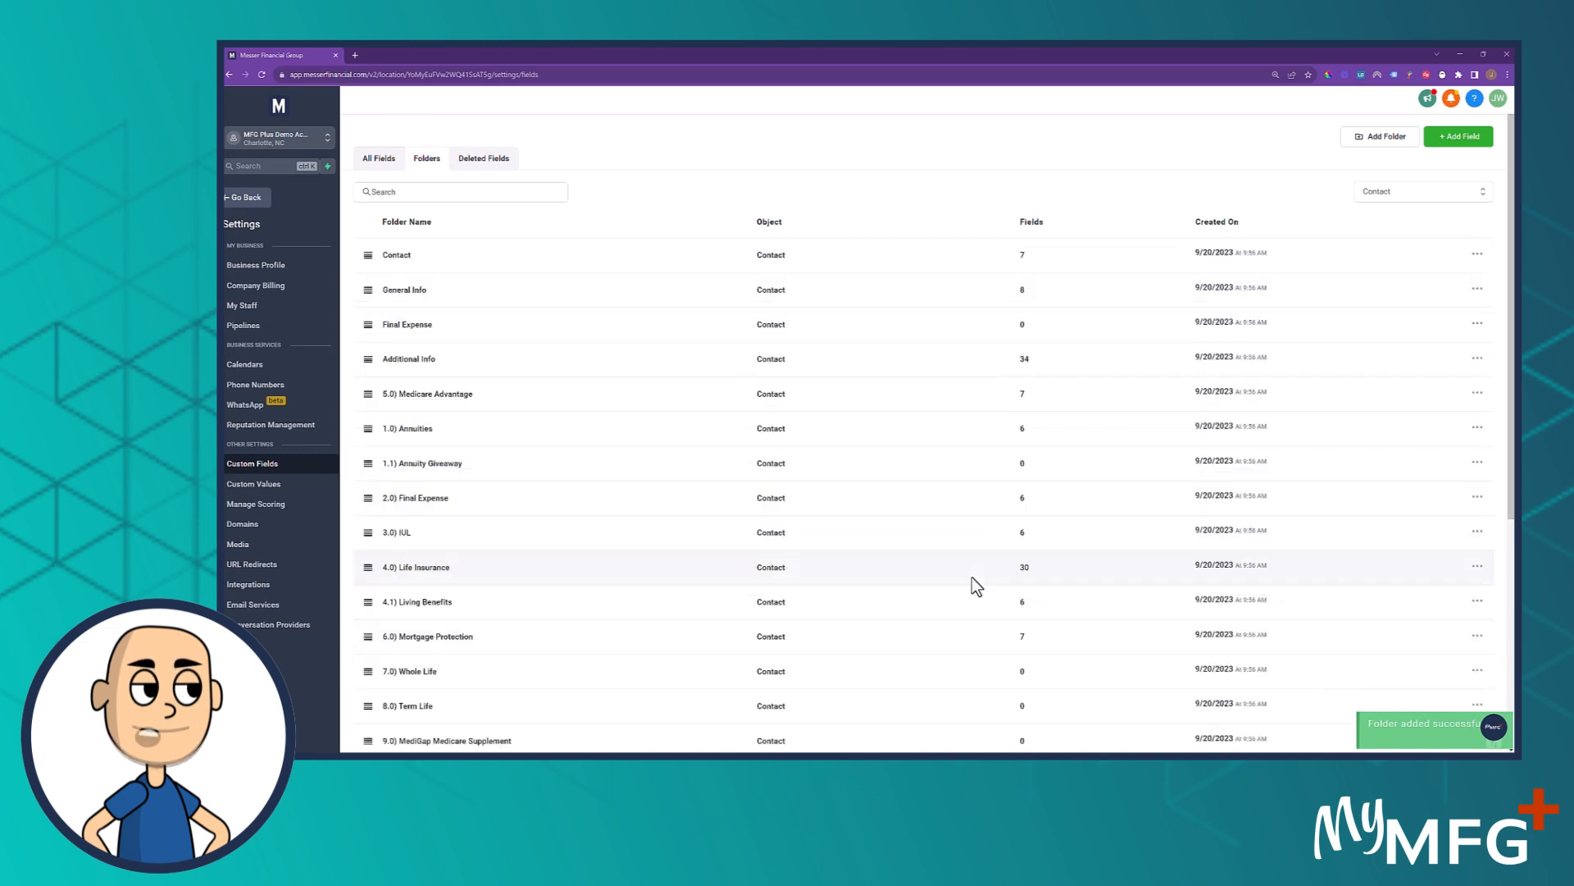
pyautogui.scroll(-5, 627, 643)
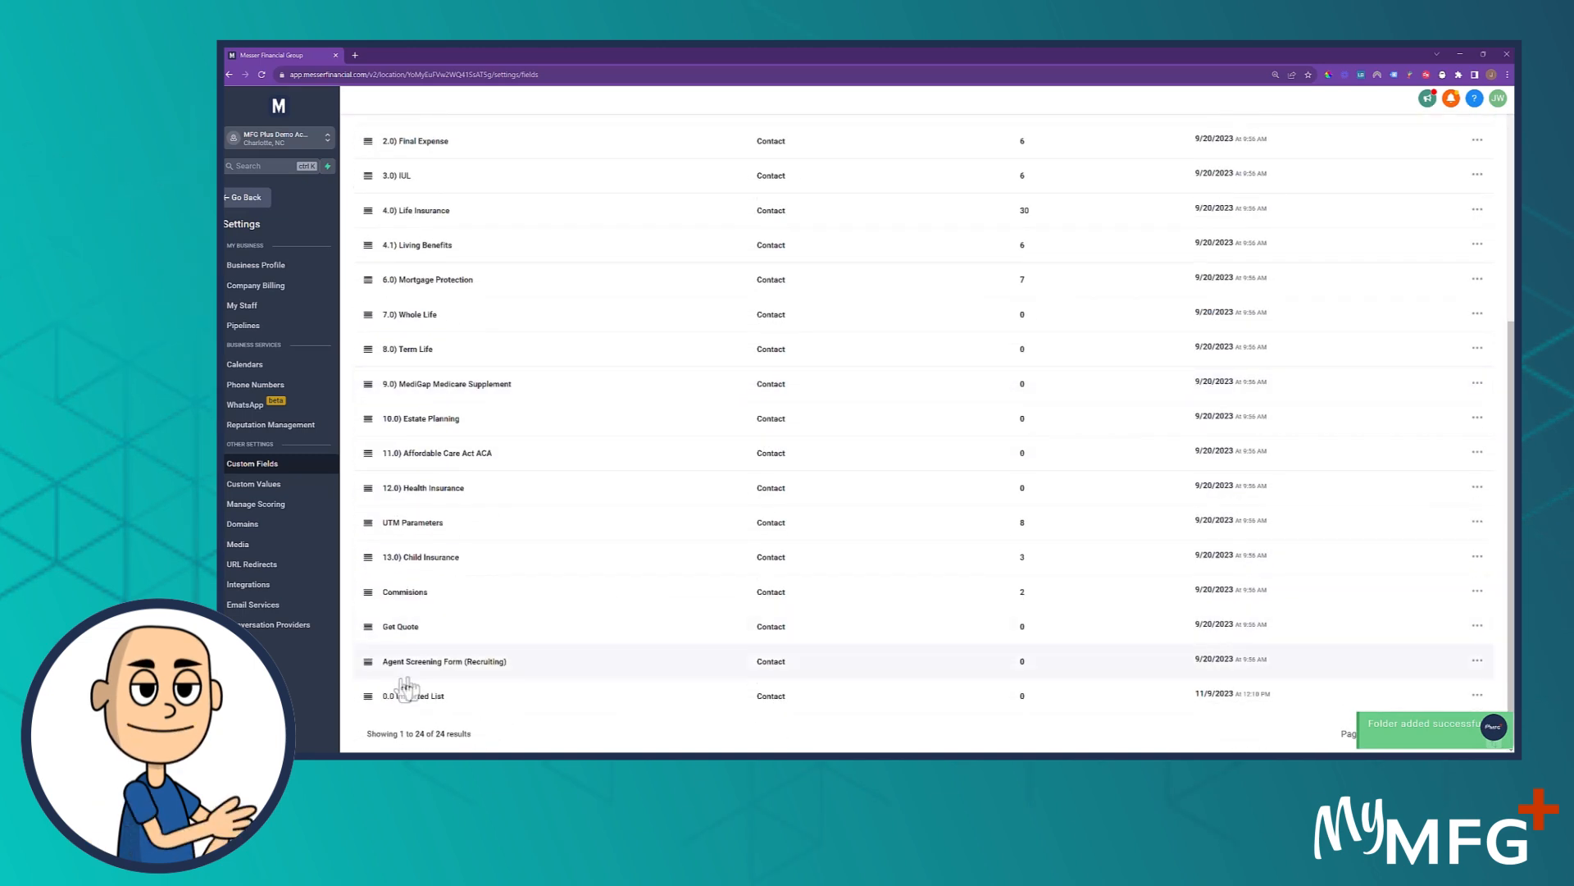
pyautogui.moveTo(366, 704); pyautogui.dragTo(373, 144)
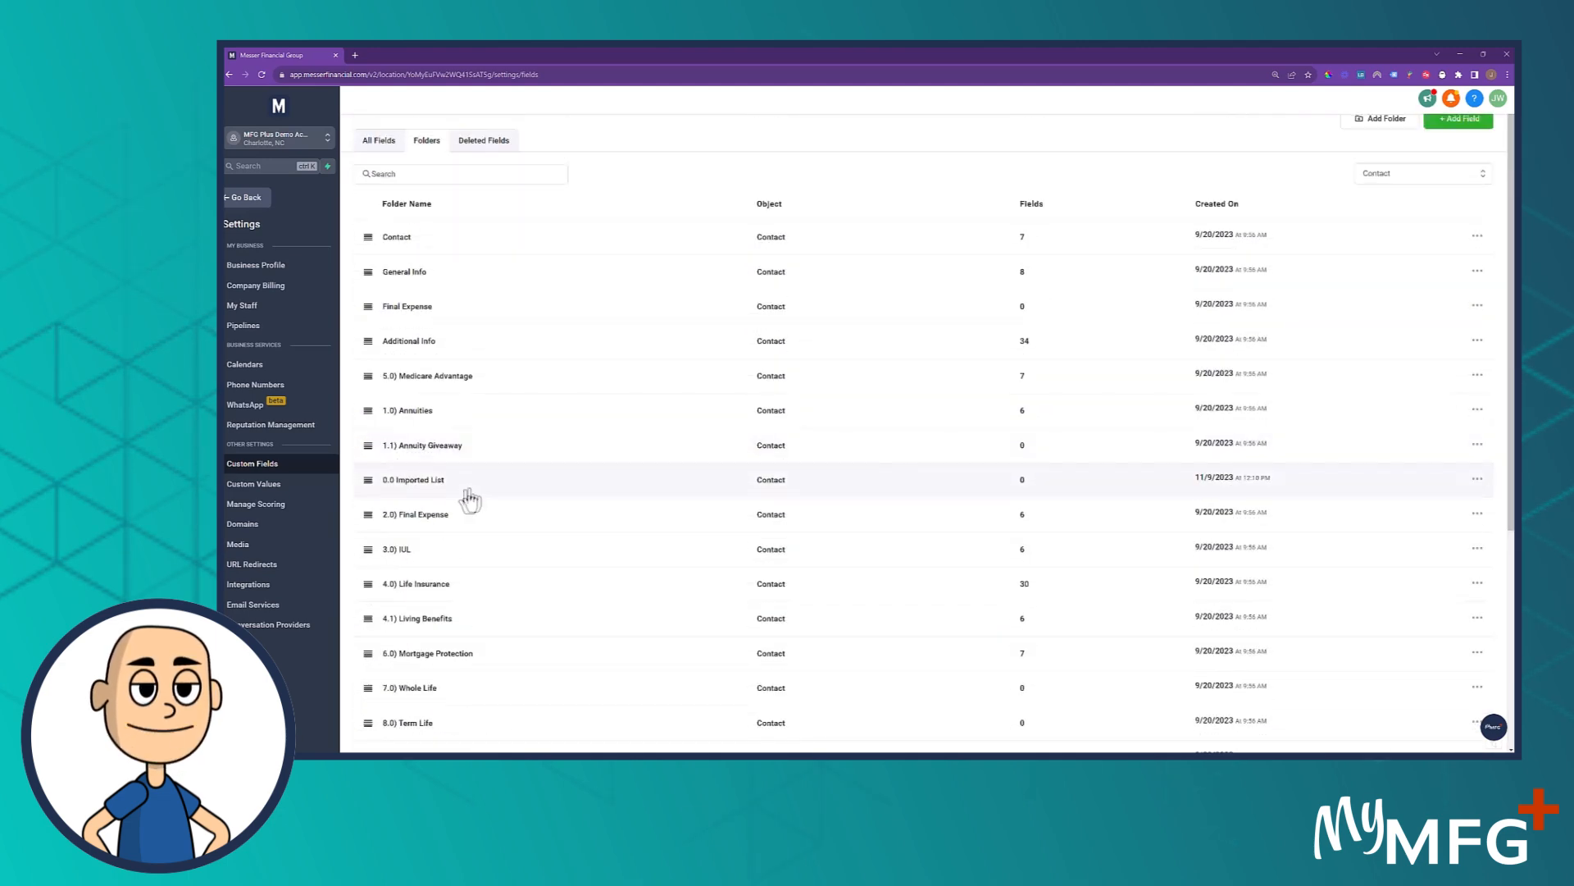
pyautogui.moveTo(367, 479); pyautogui.dragTo(378, 378)
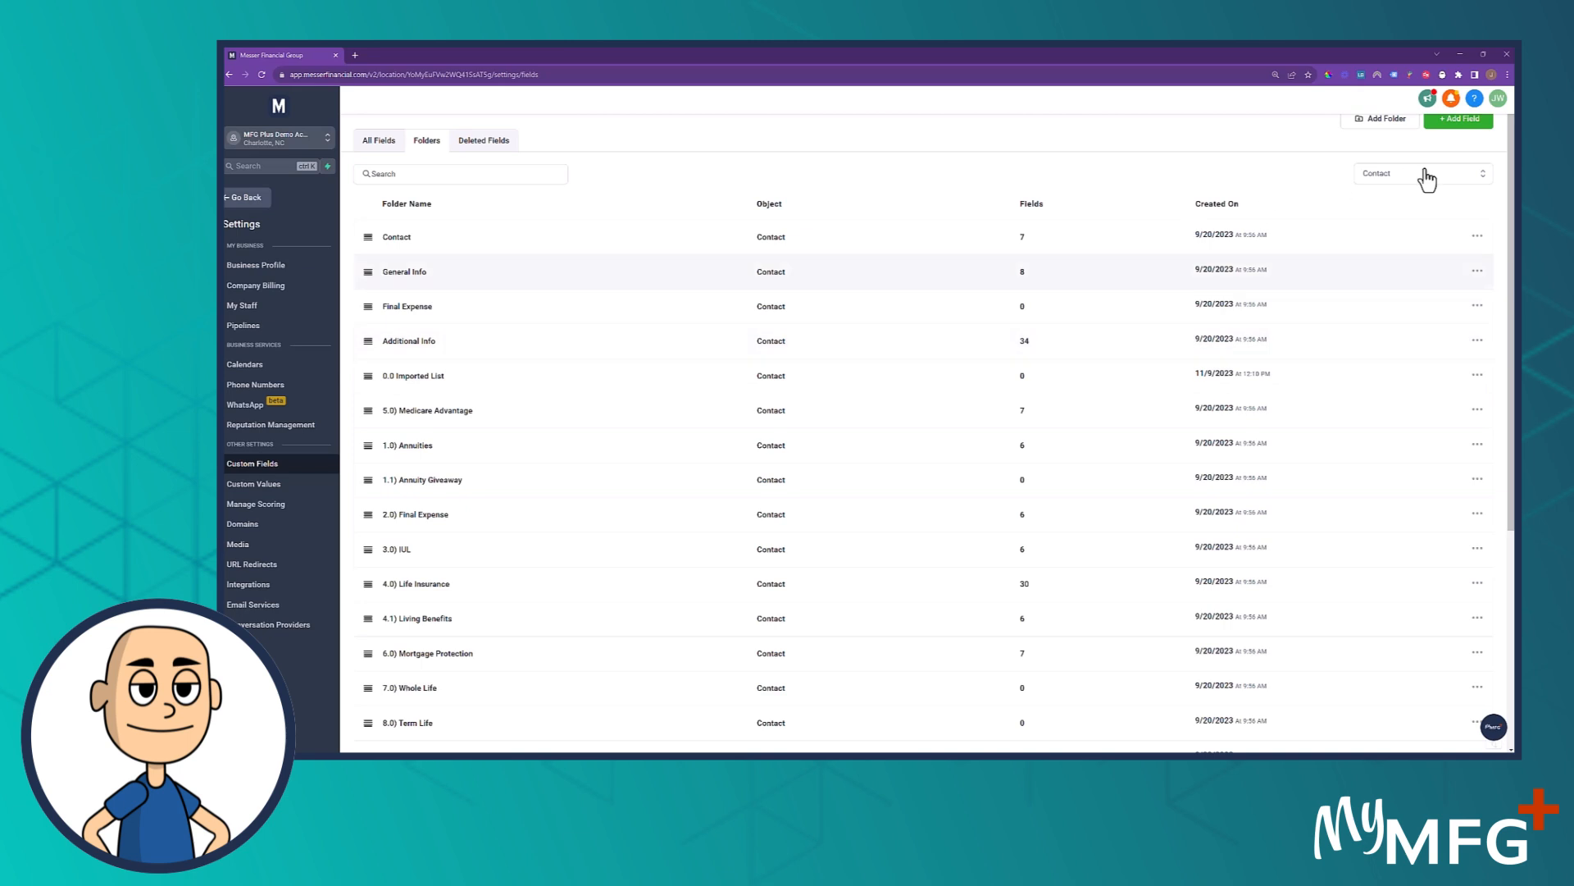
# Open the 0.0 Imported List folder, and review the Excel workbook's headers from County onward for the fields it needs
pyautogui.click(418, 376)
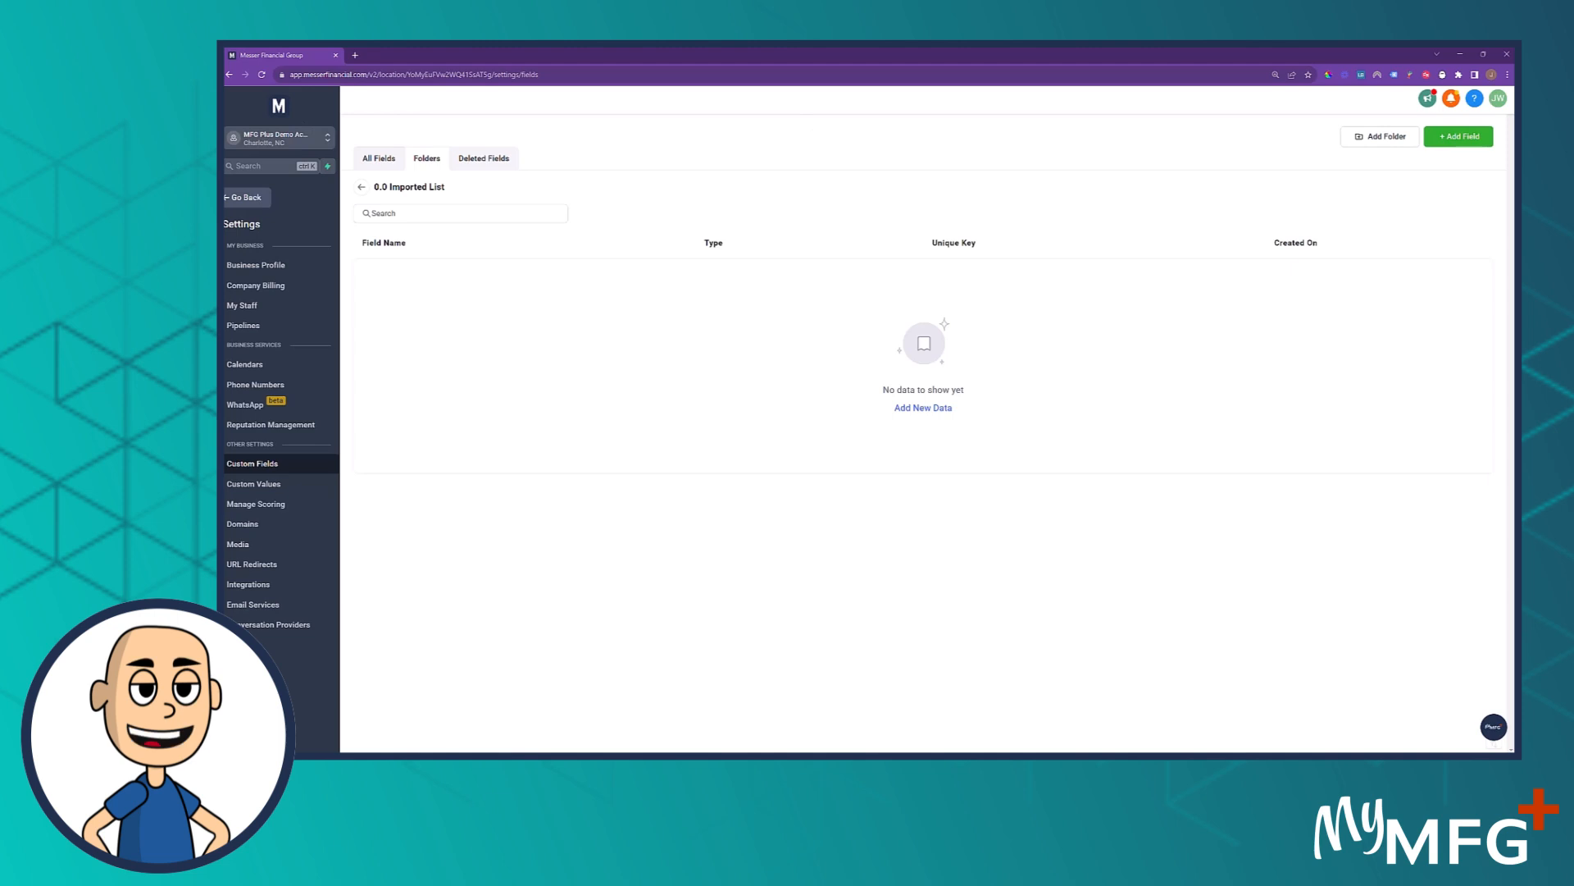
pyautogui.moveTo(225, 74); pyautogui.dragTo(850, 102)
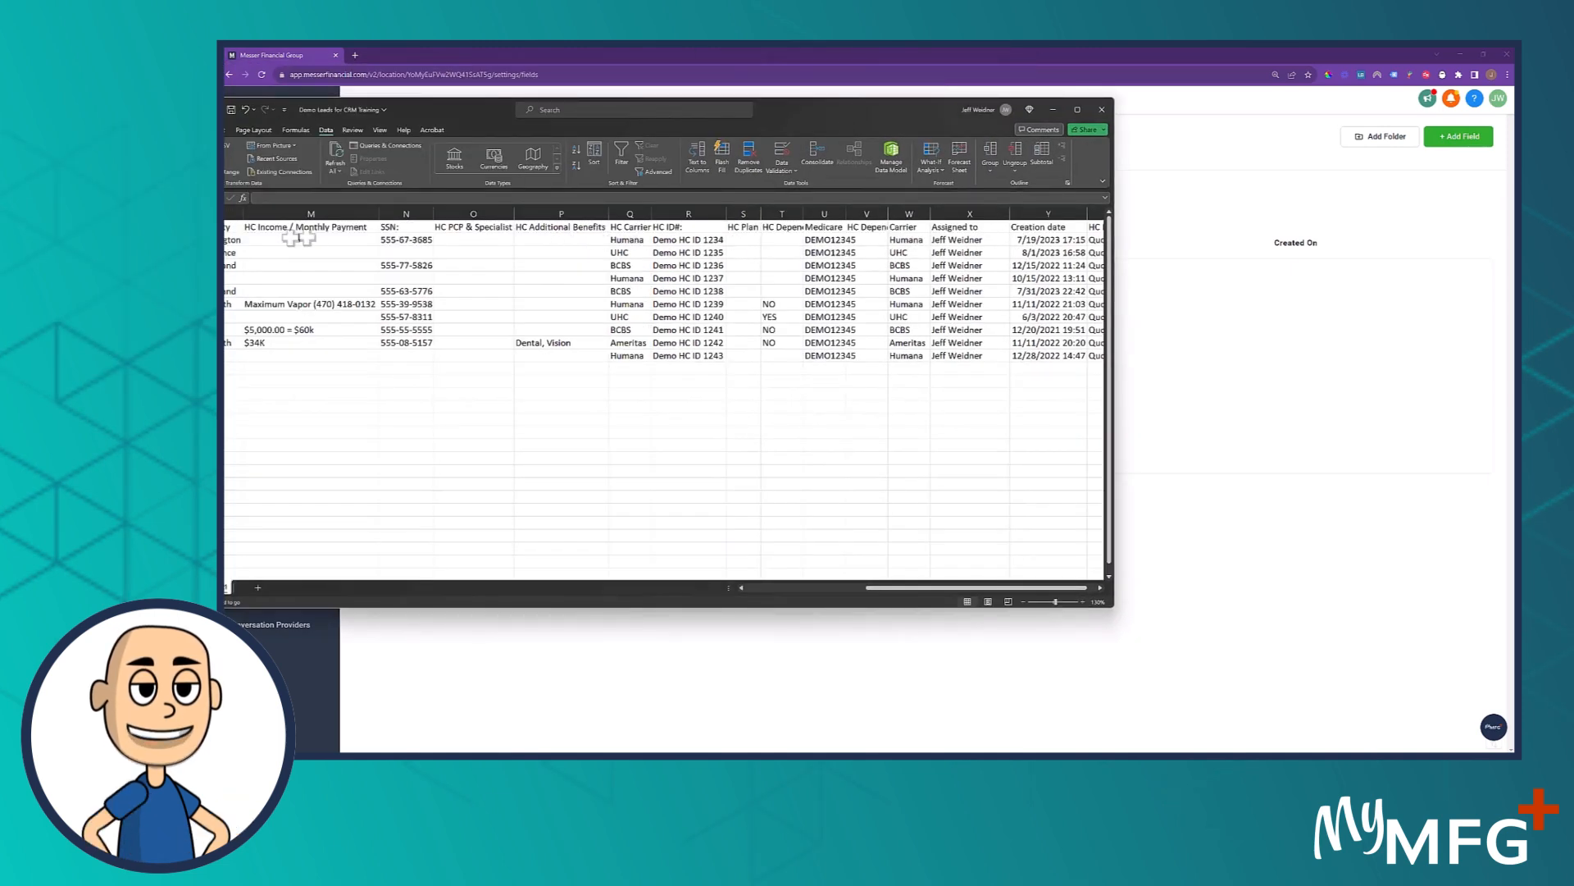
pyautogui.moveTo(497, 107); pyautogui.dragTo(651, 106)
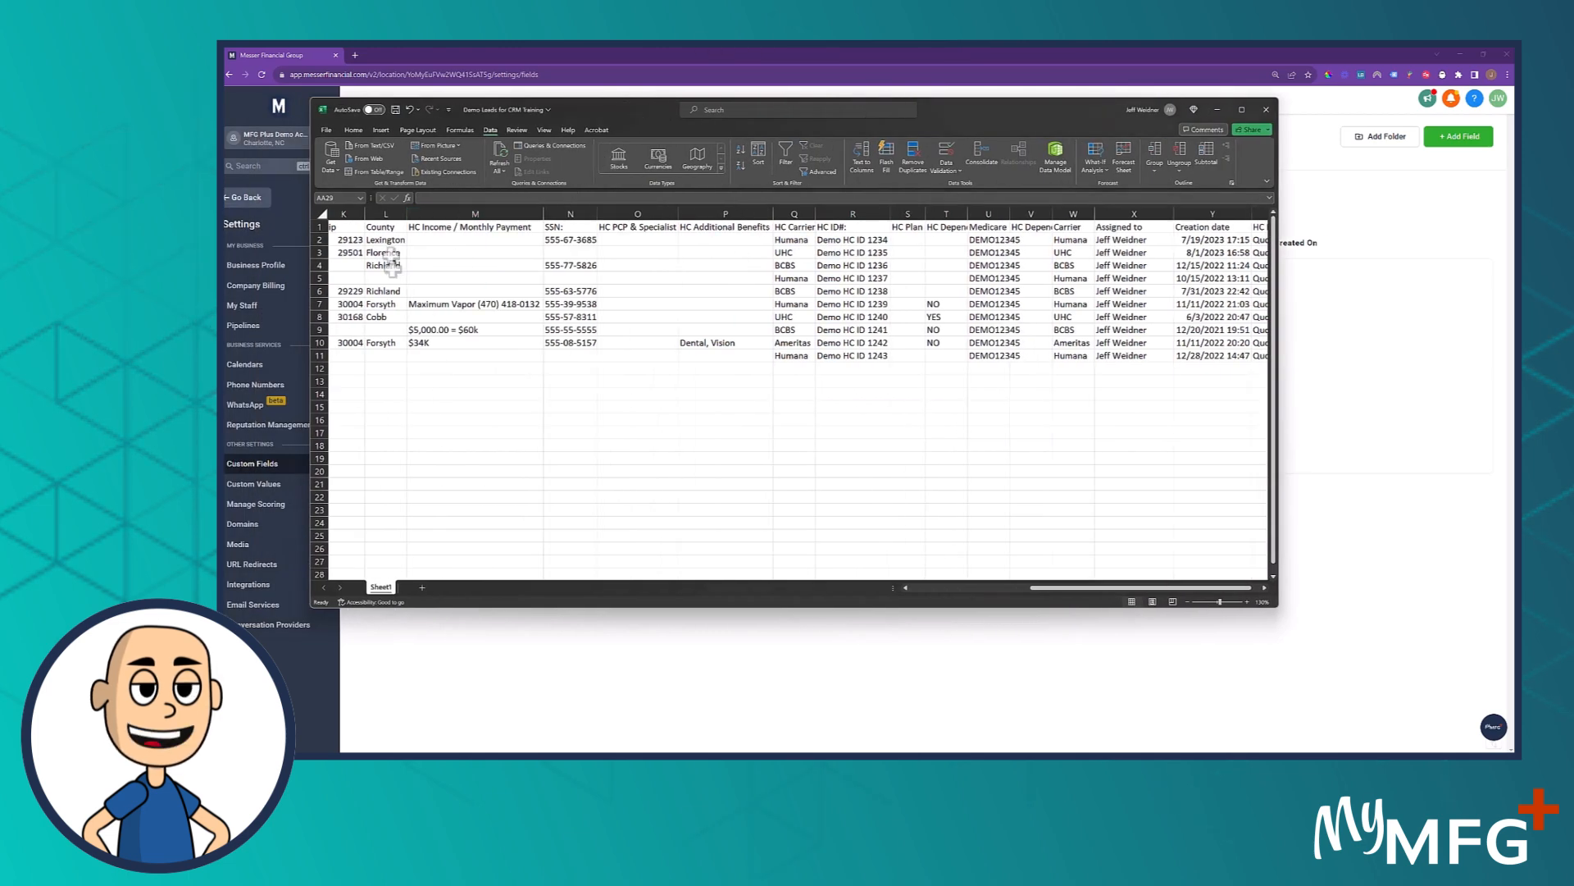
pyautogui.click(384, 227)
pyautogui.moveTo(384, 226); pyautogui.dragTo(1213, 224)
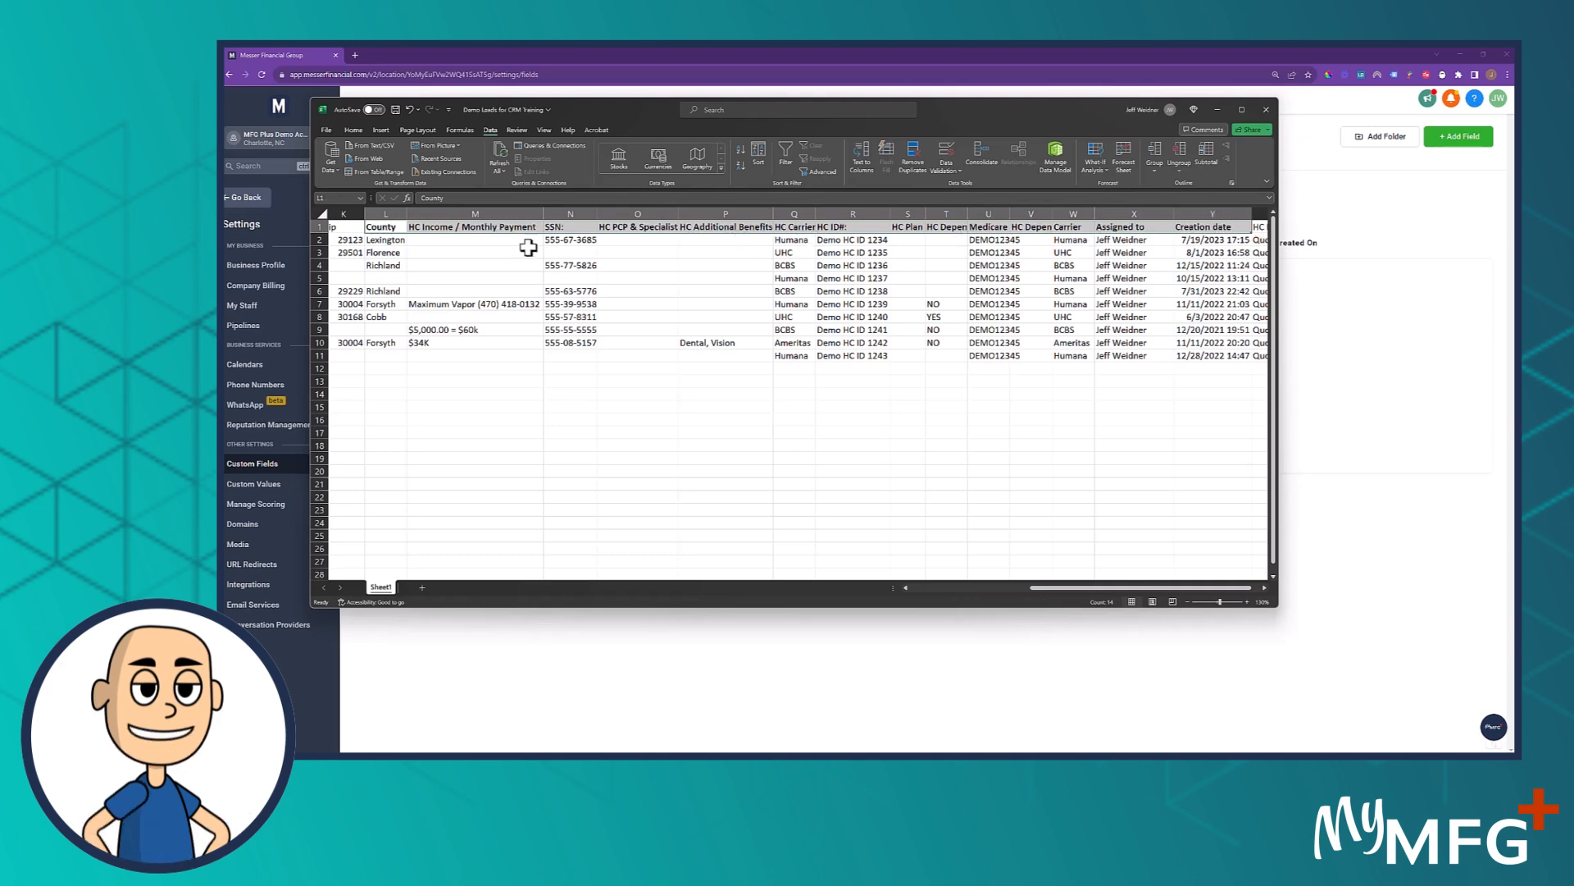
pyautogui.moveTo(1002, 114); pyautogui.dragTo(225, 115)
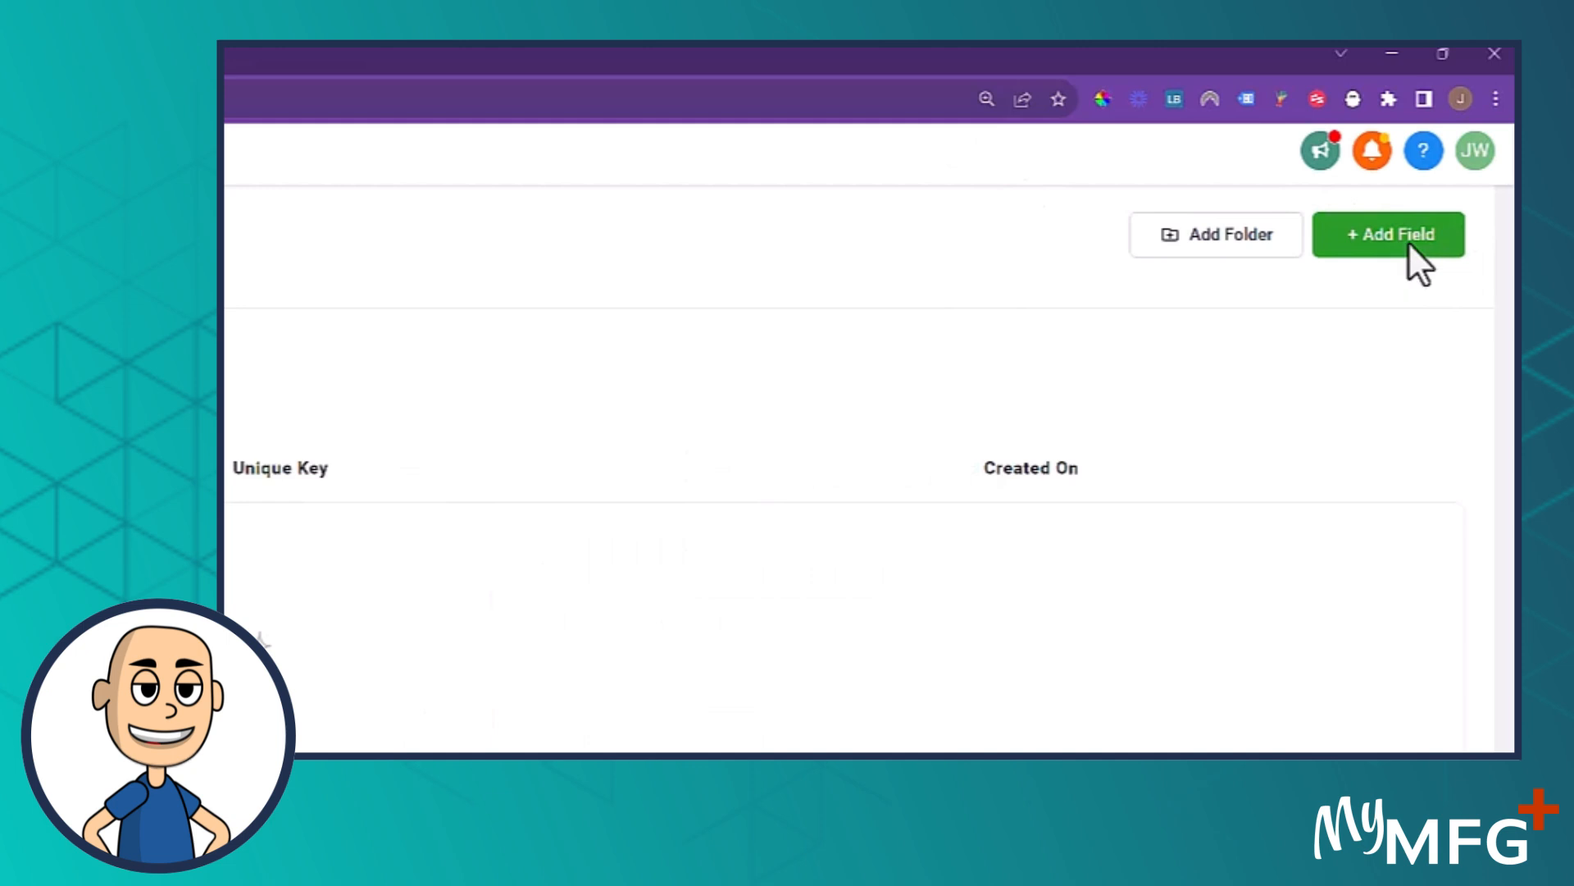
# Start a new custom field in the 0.0 Imported List folder and choose Single Line as its type
pyautogui.click(1409, 241)
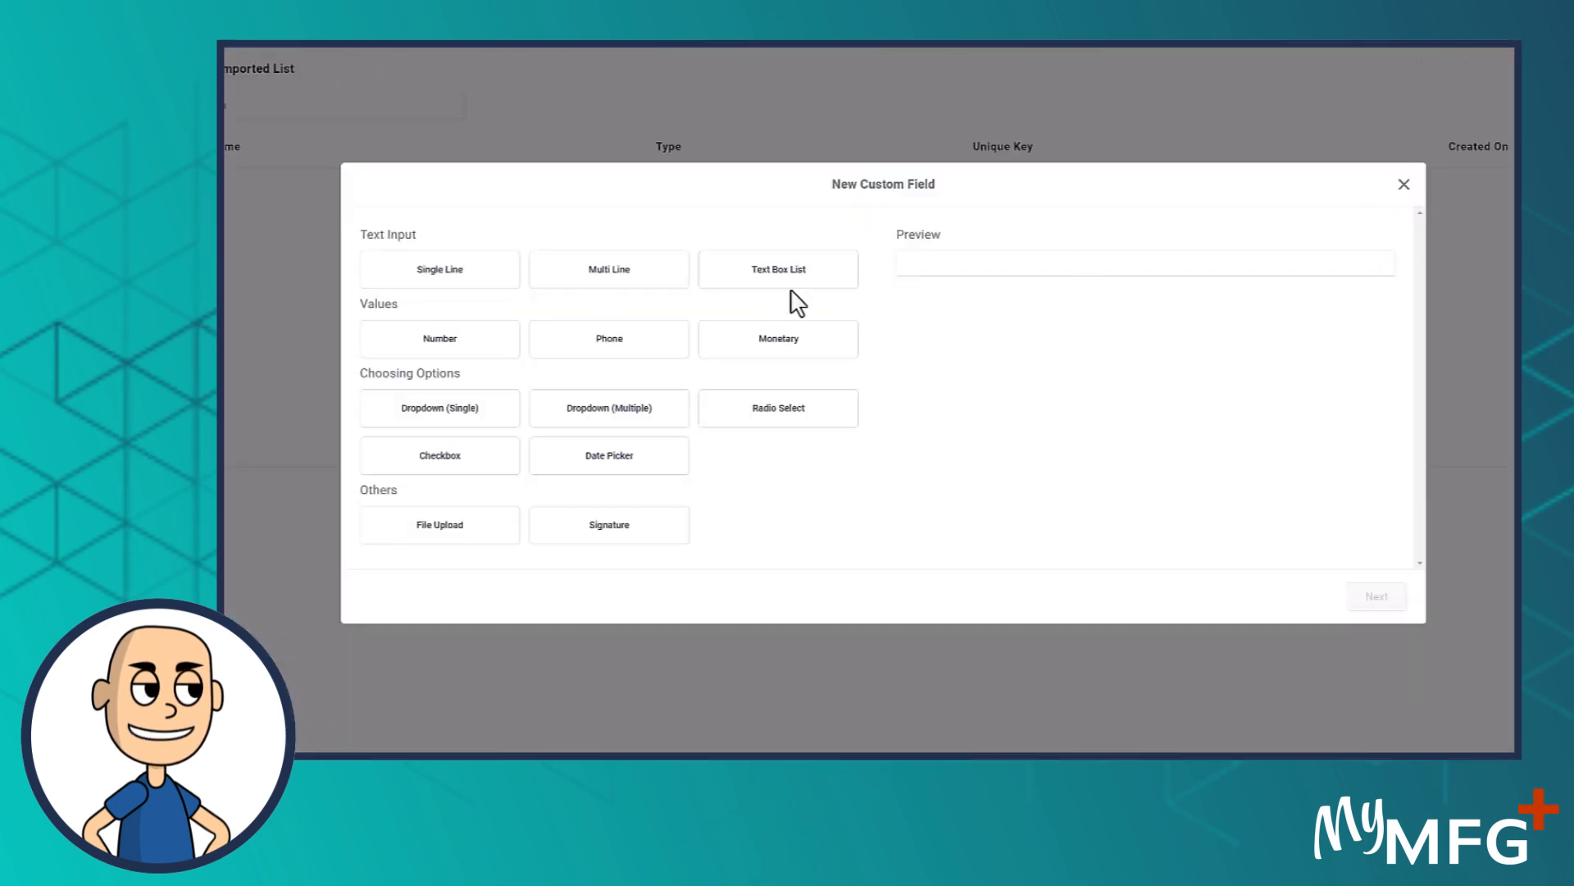
pyautogui.click(844, 343)
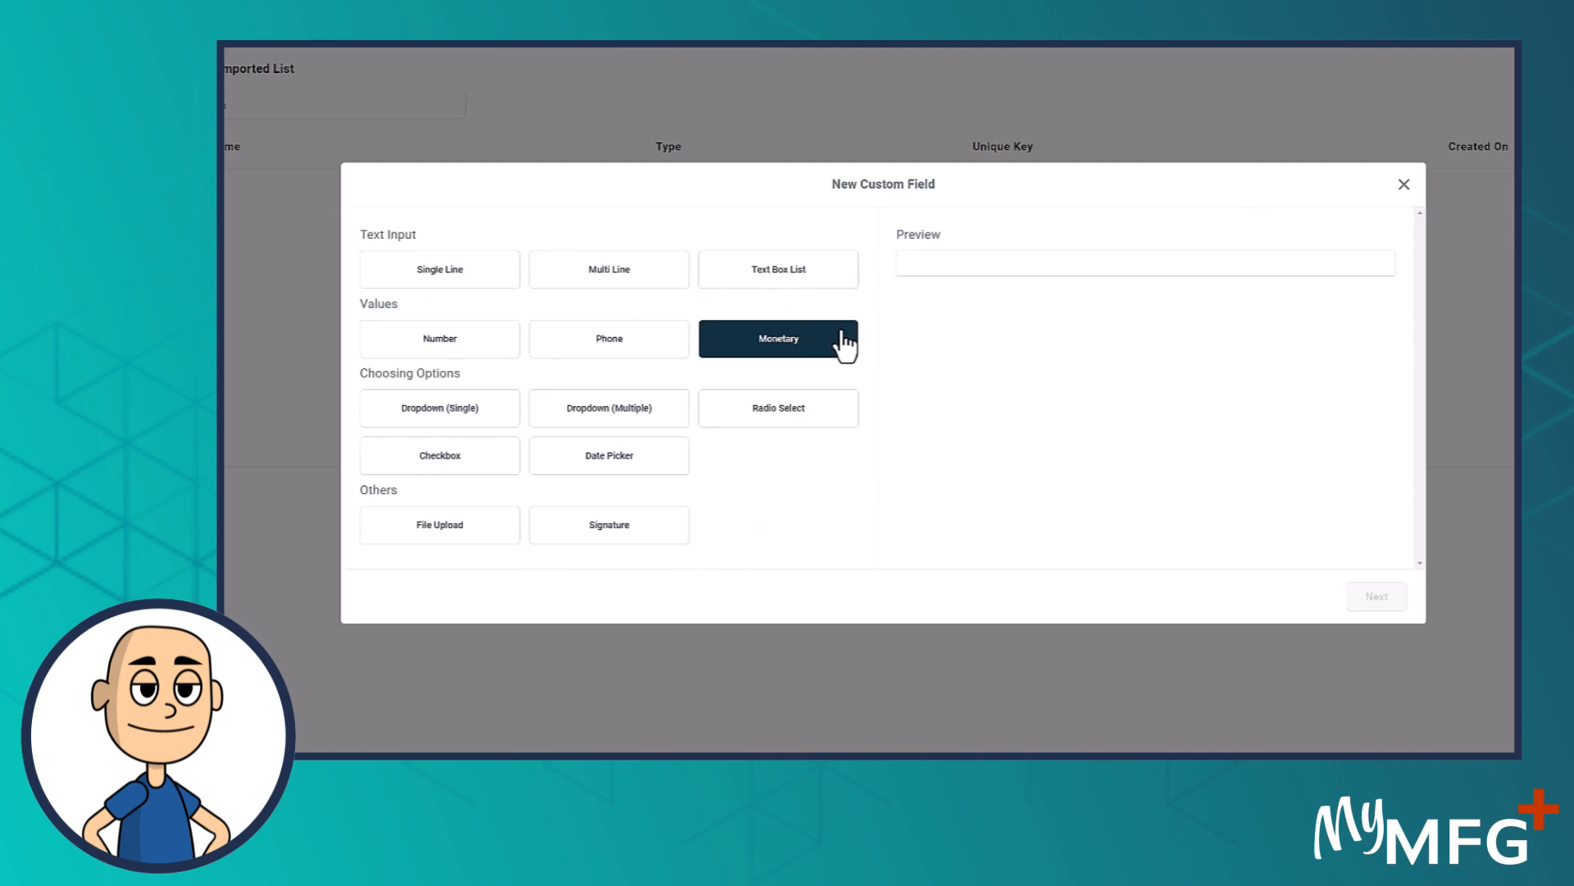
pyautogui.click(653, 279)
pyautogui.click(453, 273)
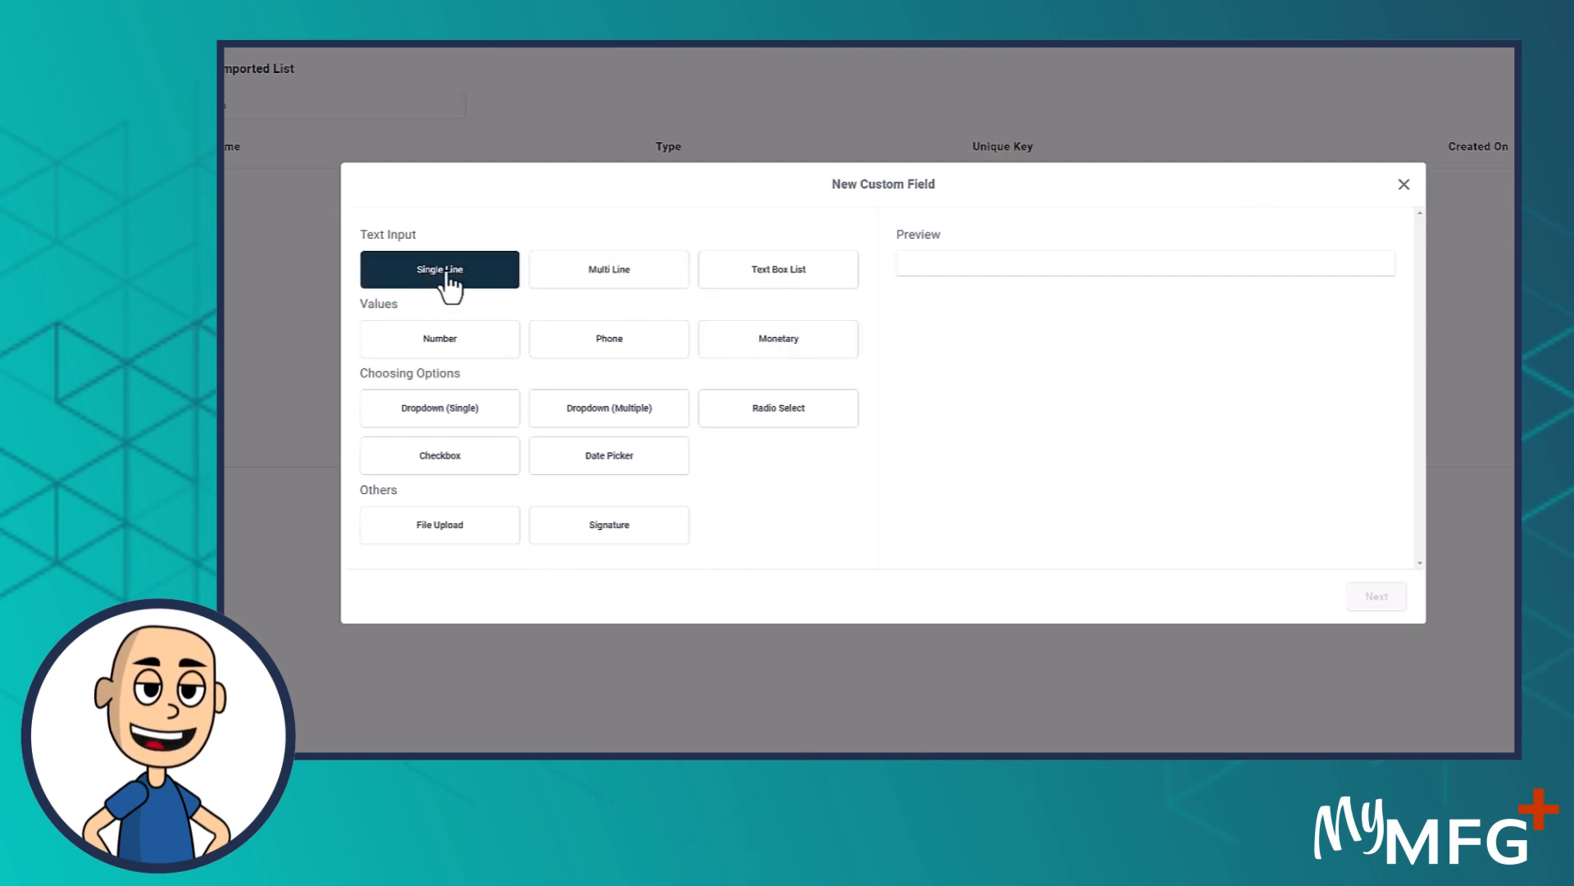
pyautogui.click(572, 280)
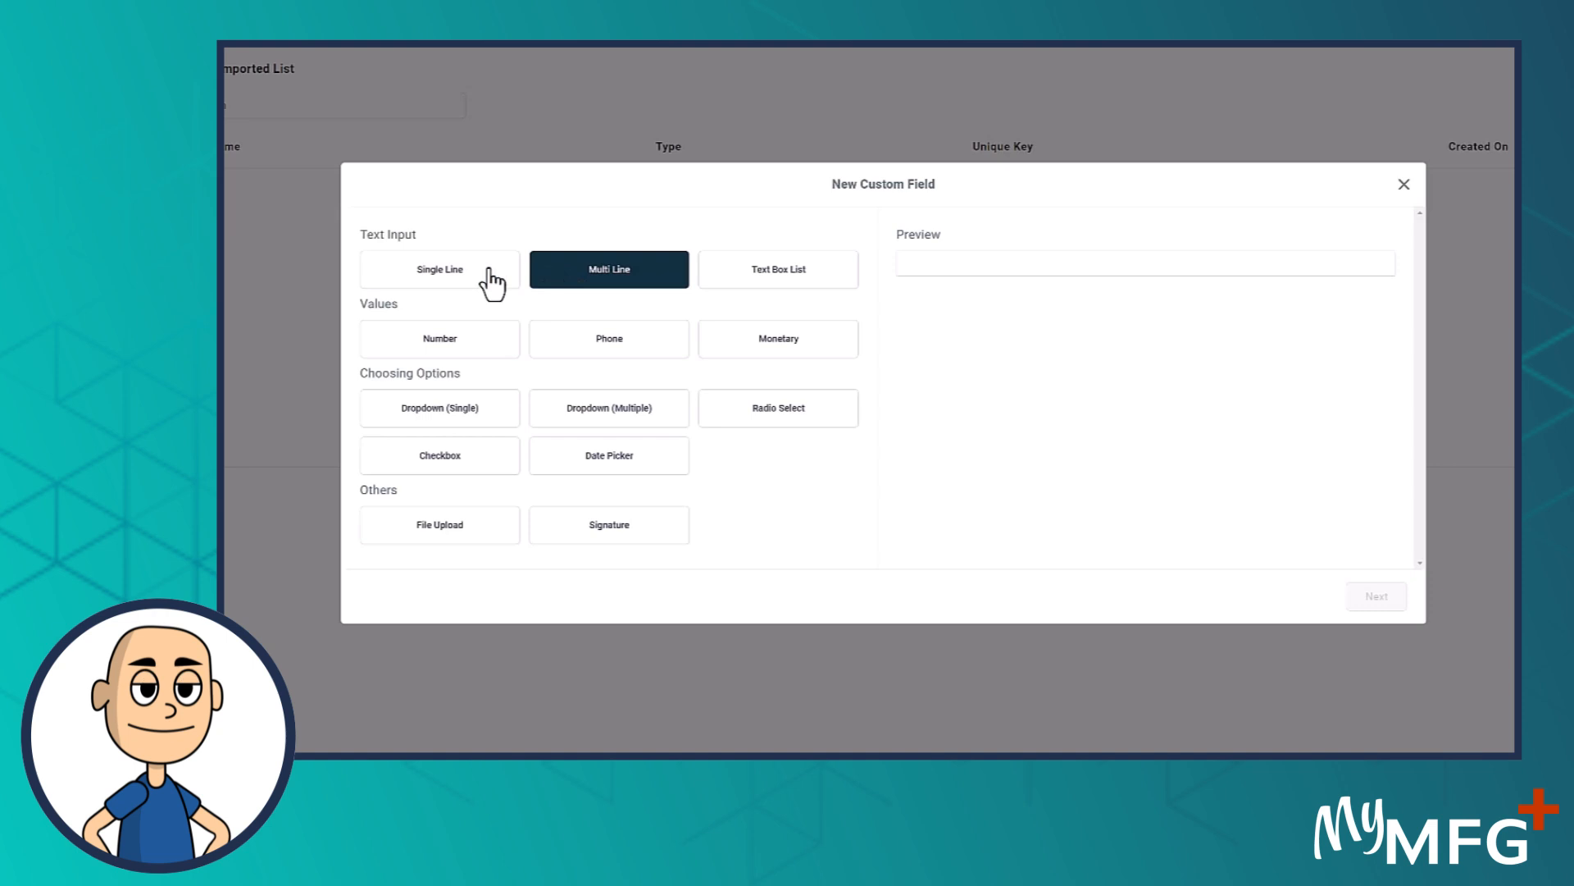
pyautogui.click(437, 282)
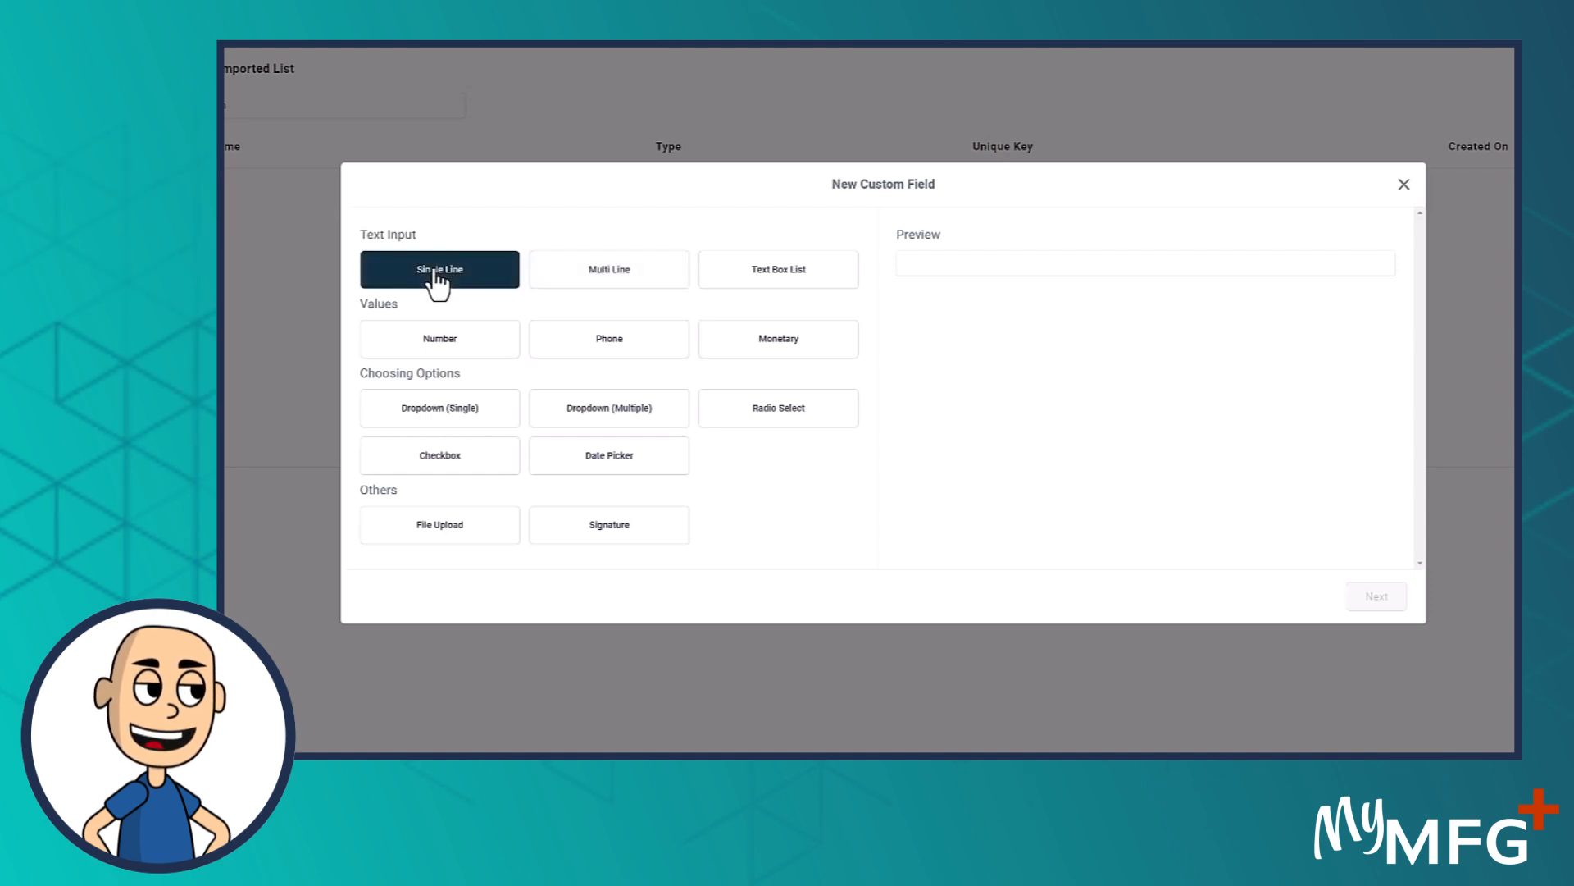
pyautogui.click(620, 281)
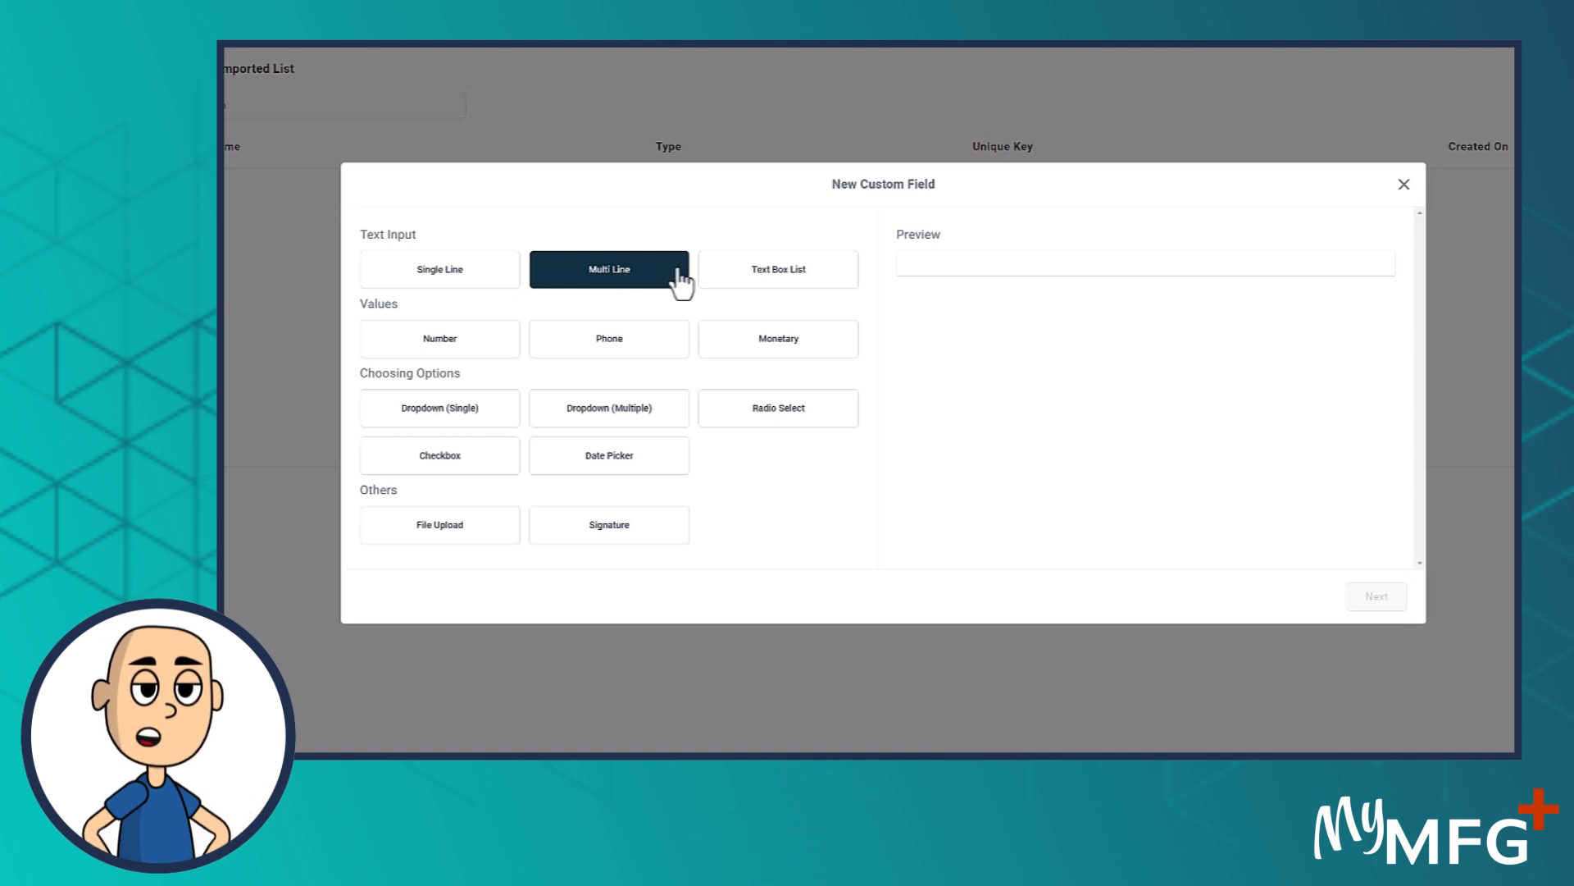
pyautogui.click(445, 275)
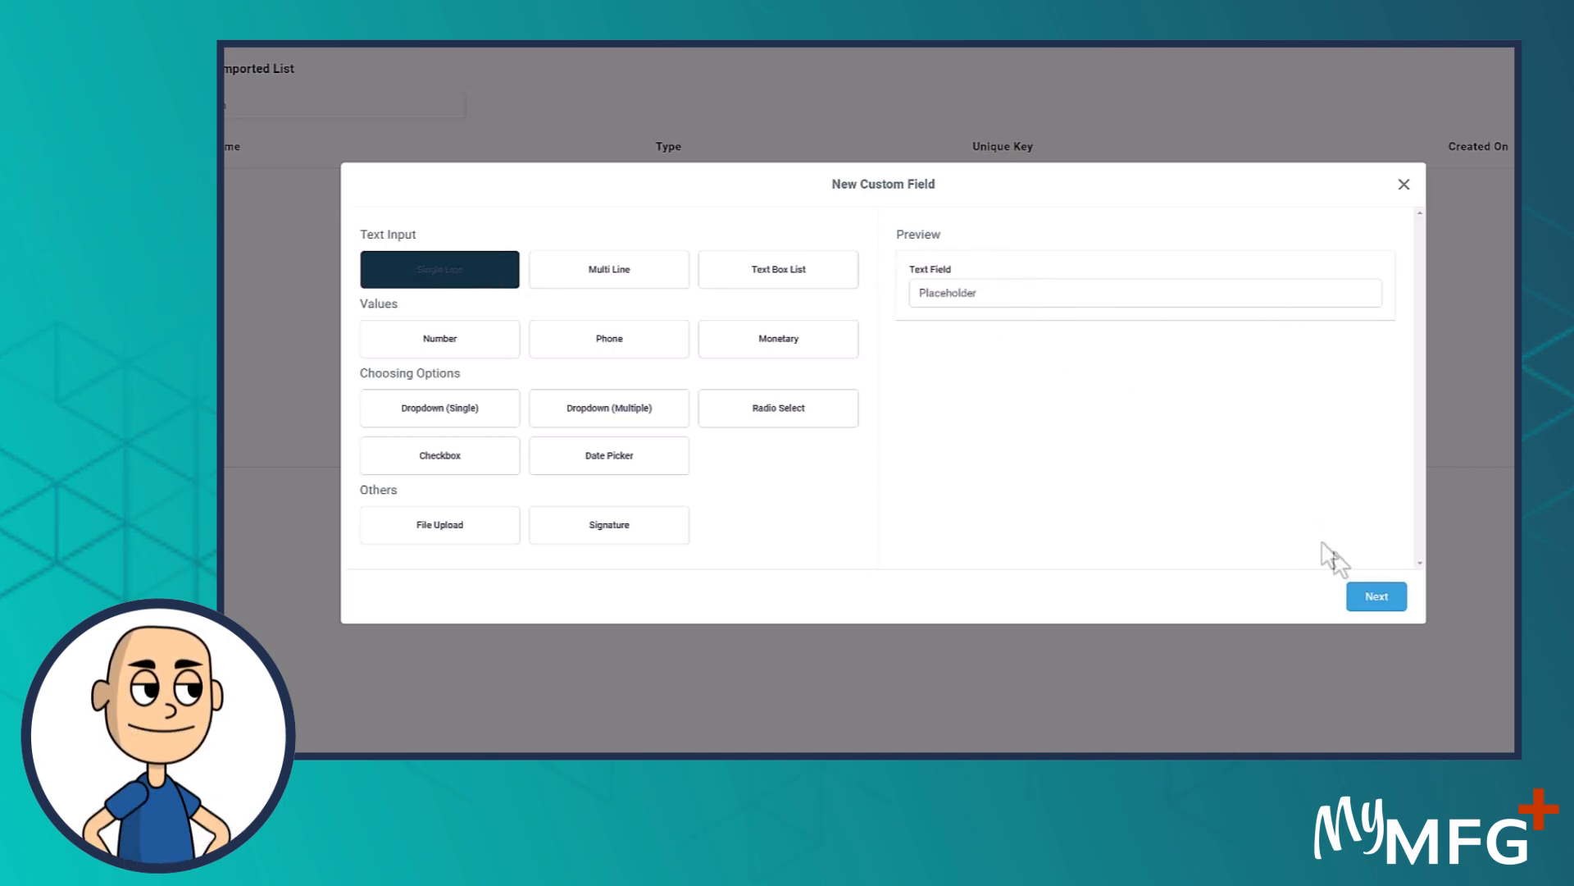
pyautogui.click(1373, 597)
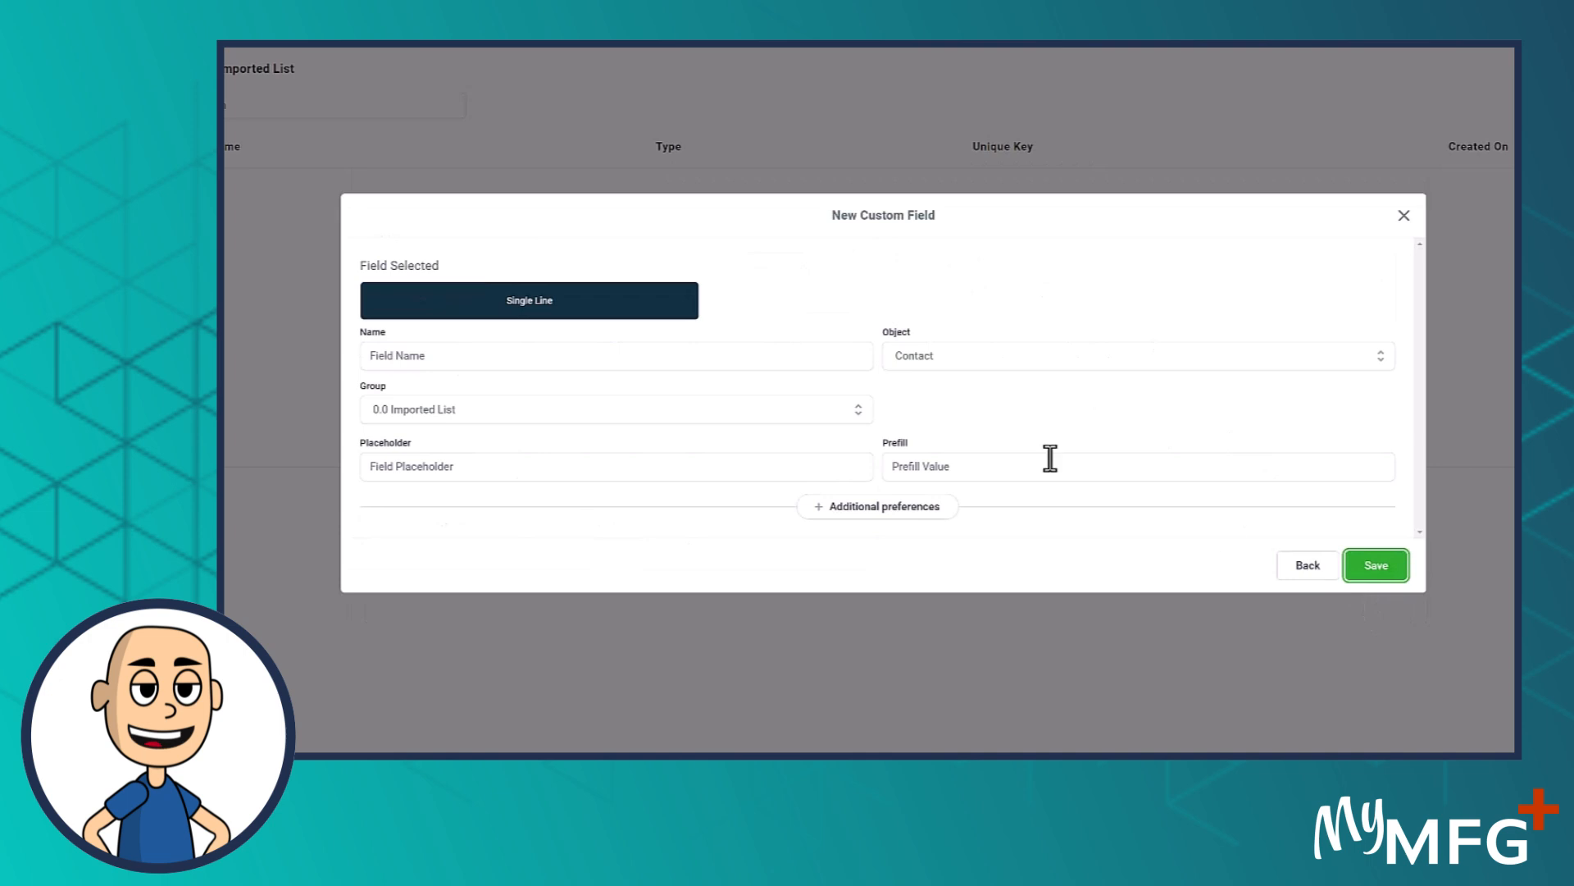
# Enter County as both the field's name and its placeholder, and save the field
pyautogui.click(420, 355)
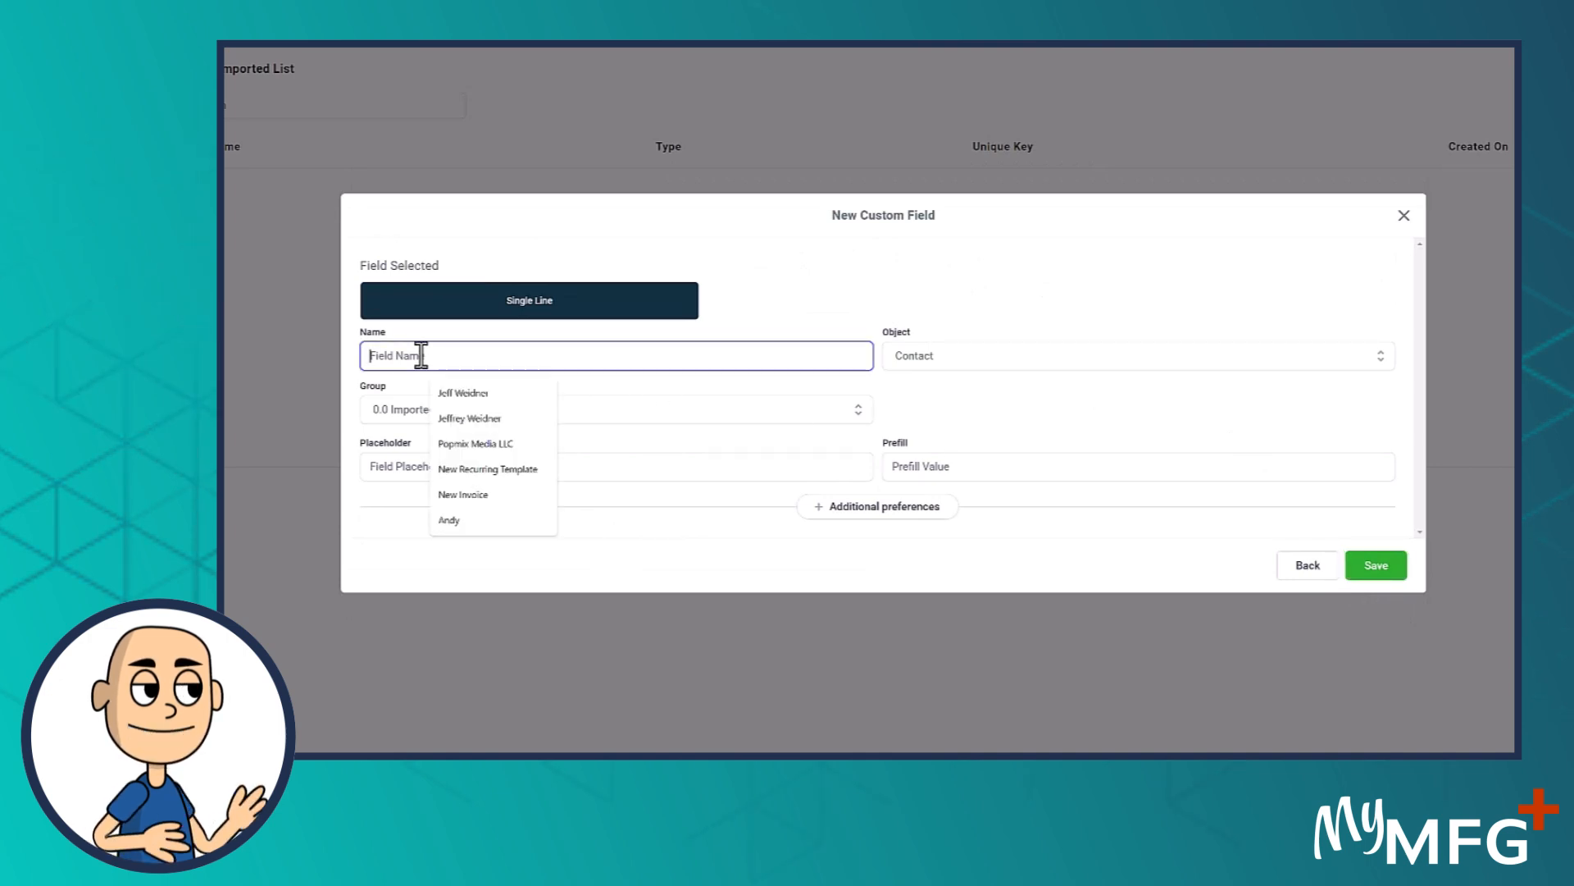
pyautogui.write('County')
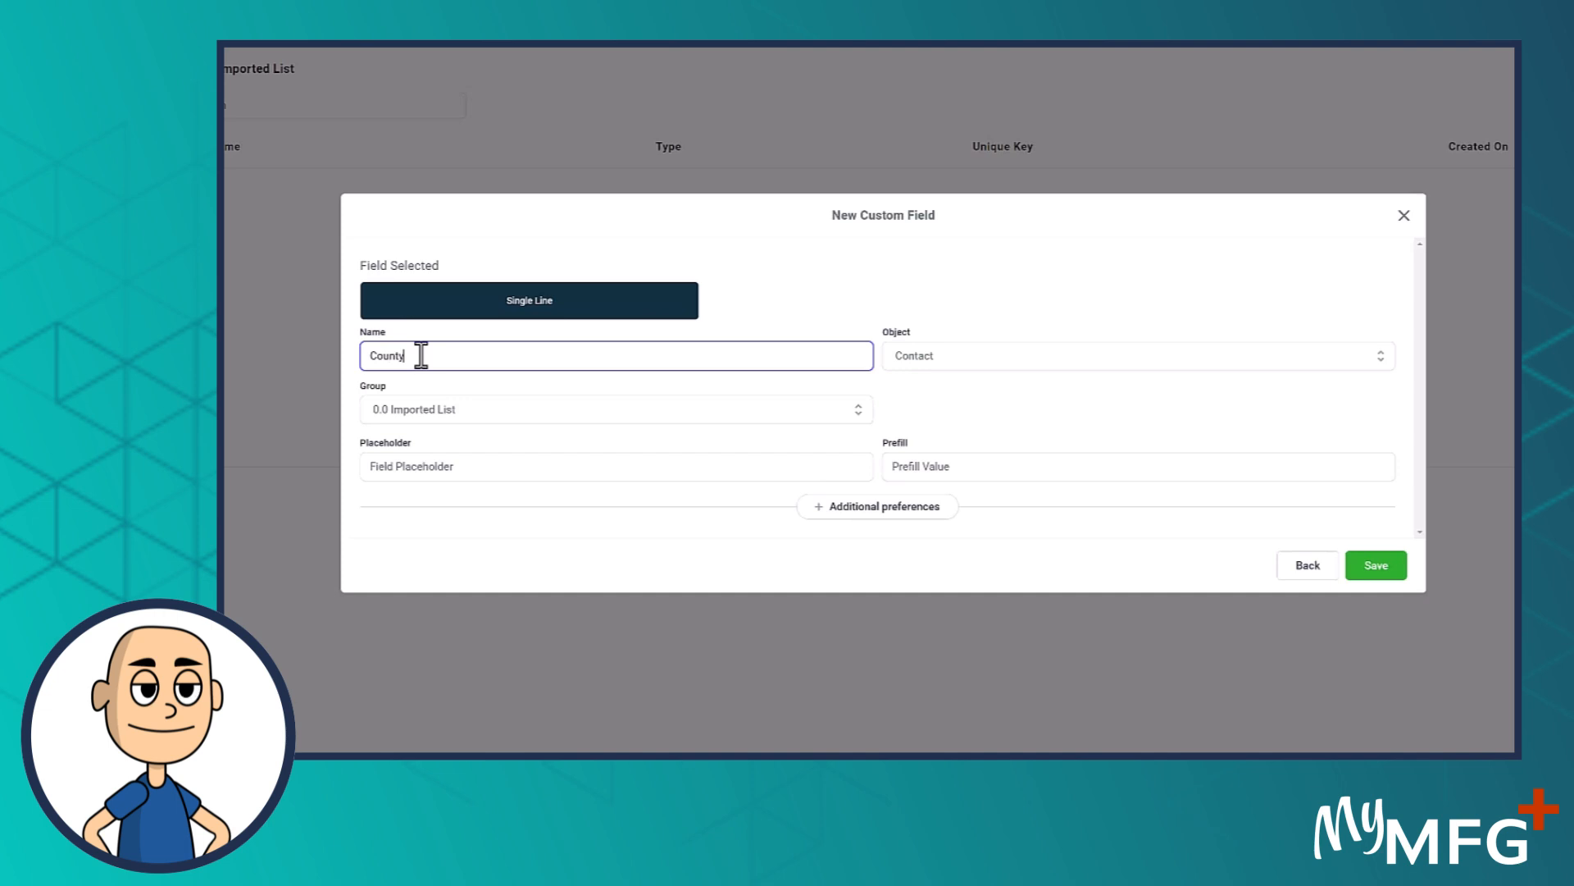
pyautogui.moveTo(420, 355); pyautogui.dragTo(278, 354)
pyautogui.hotkey('ctrl', 'c')
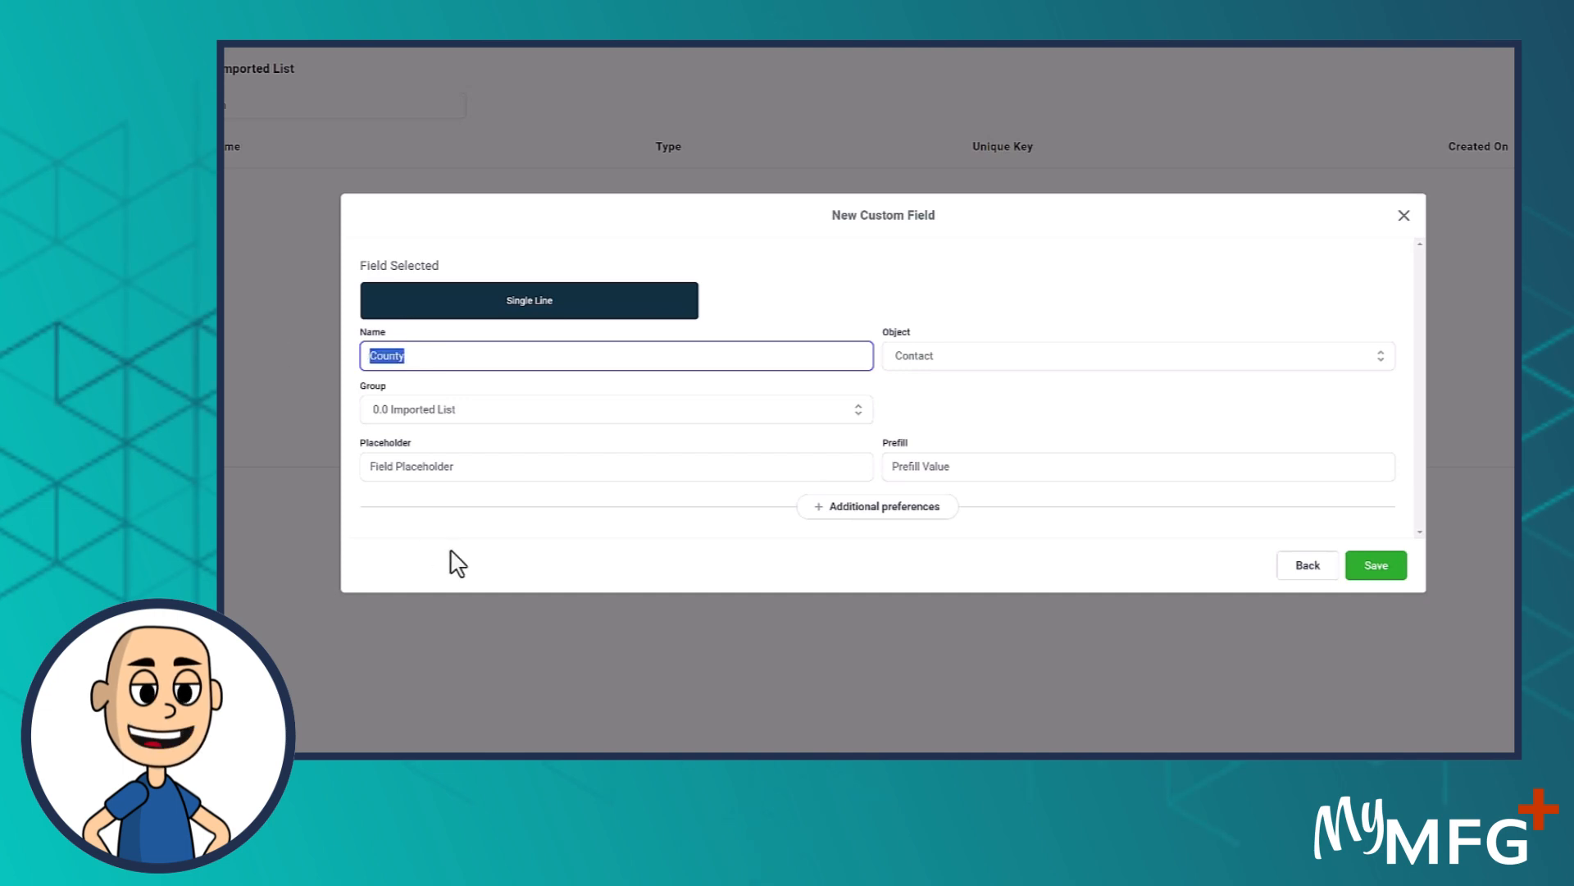
pyautogui.click(442, 466)
pyautogui.hotkey('ctrl', 'v')
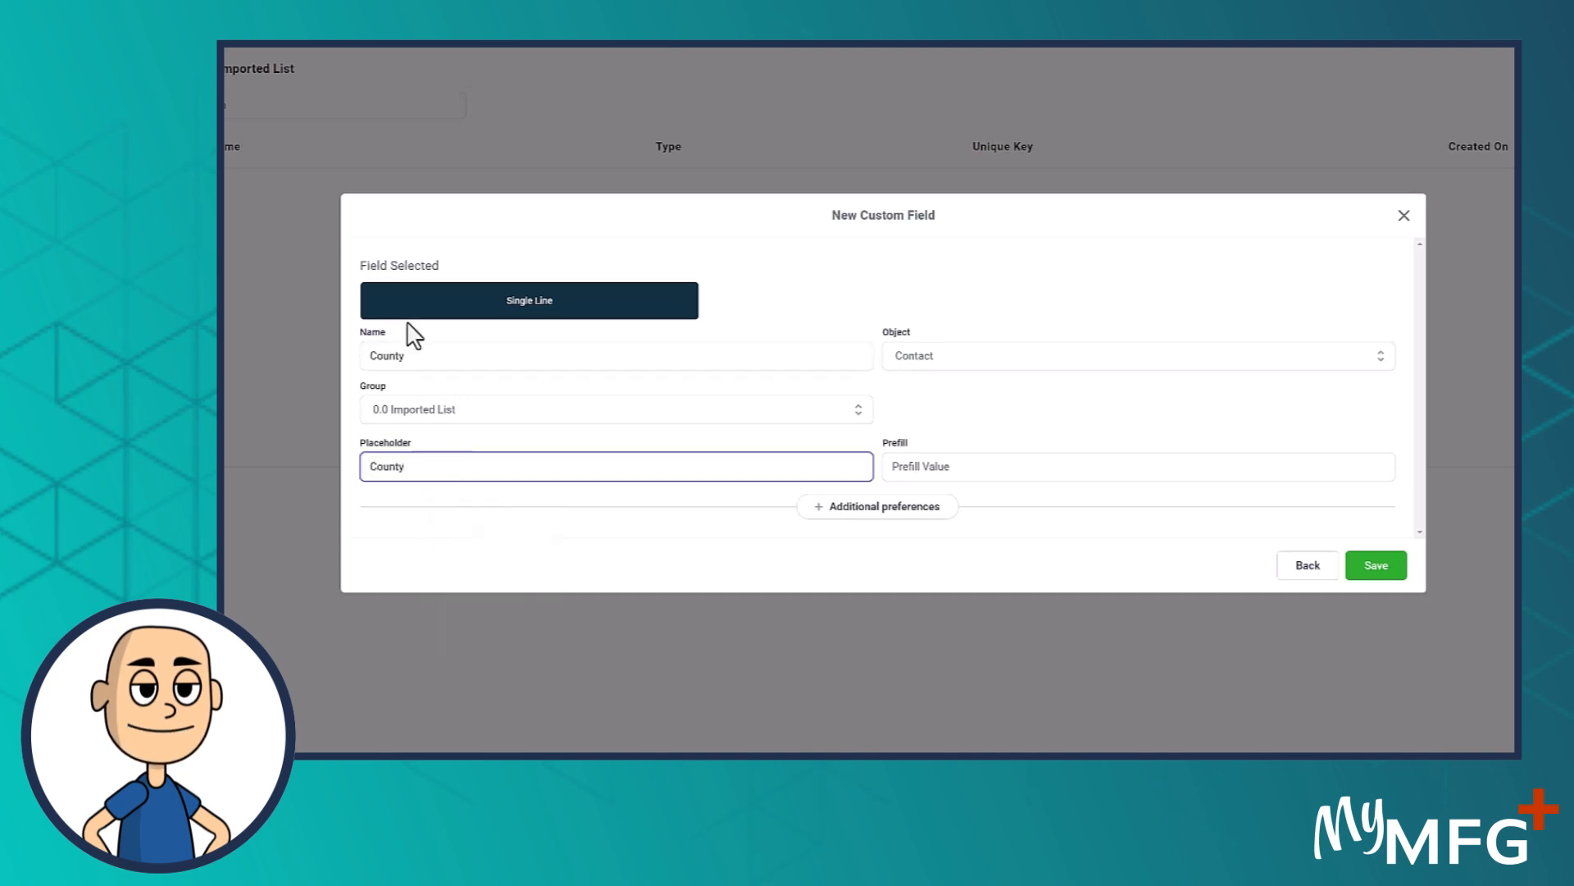
pyautogui.click(1380, 572)
# Switch to the Excel workbook and copy the text of the HC Income / Monthly Payment header
pyautogui.moveTo(226, 130); pyautogui.dragTo(851, 137)
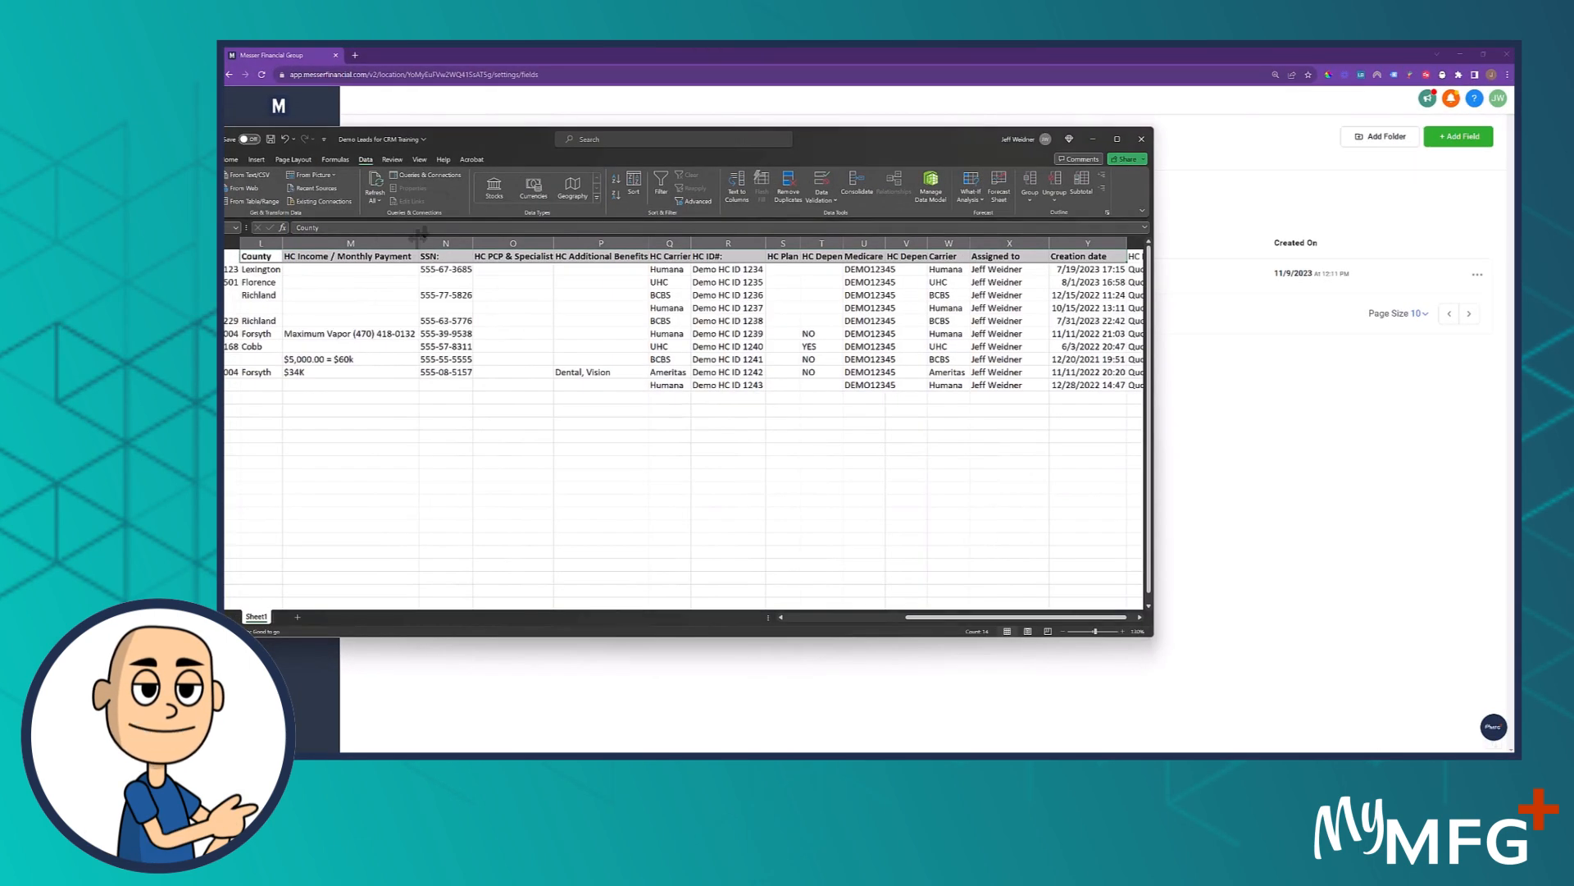
pyautogui.click(264, 242)
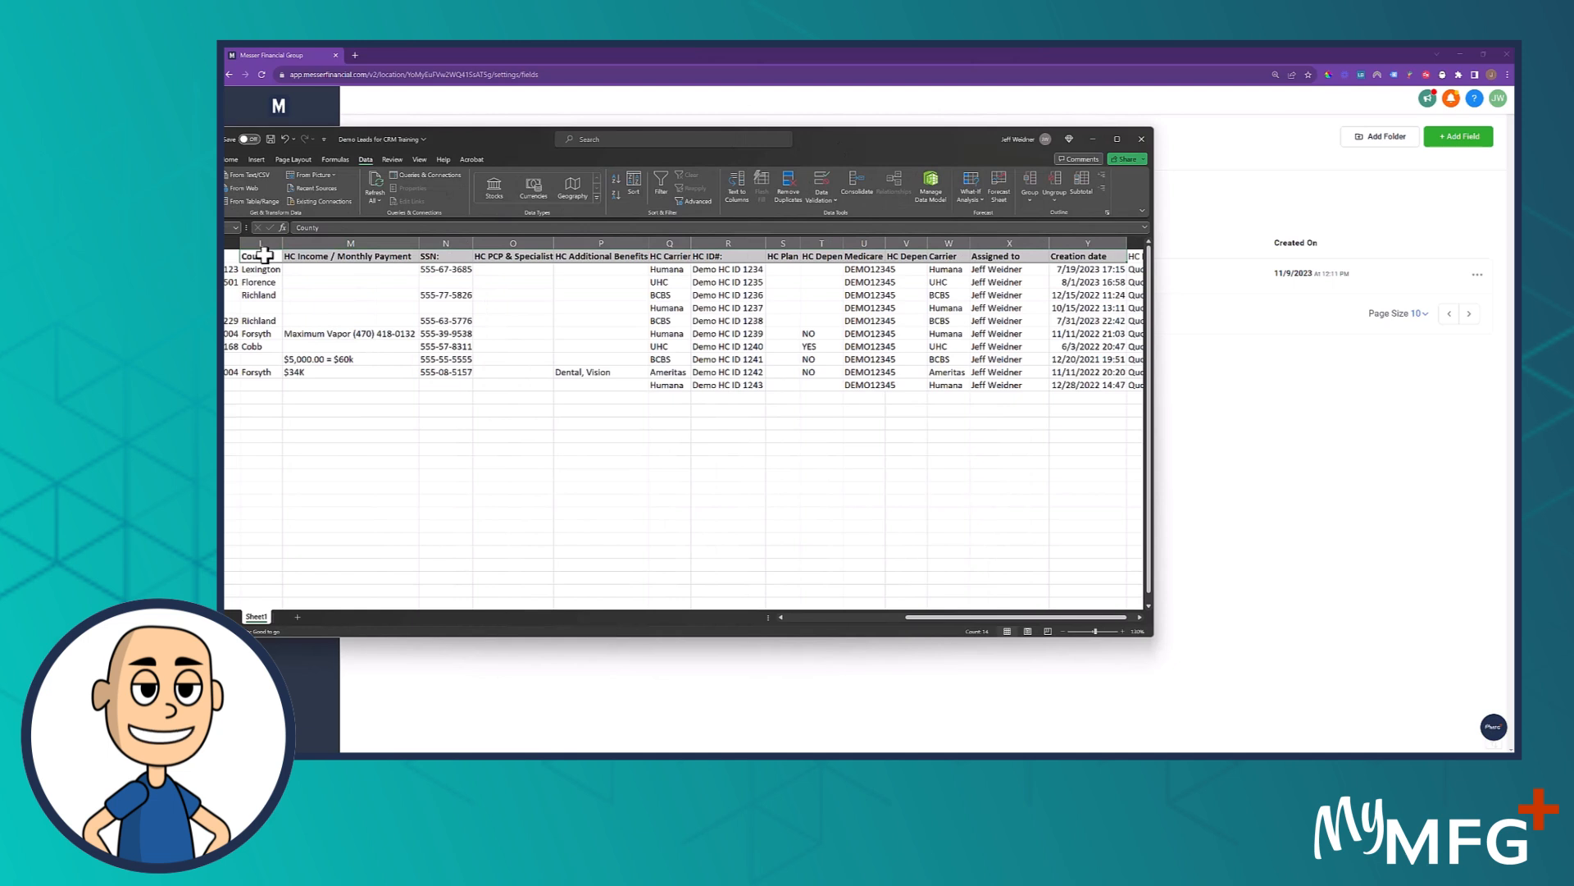
pyautogui.click(255, 256)
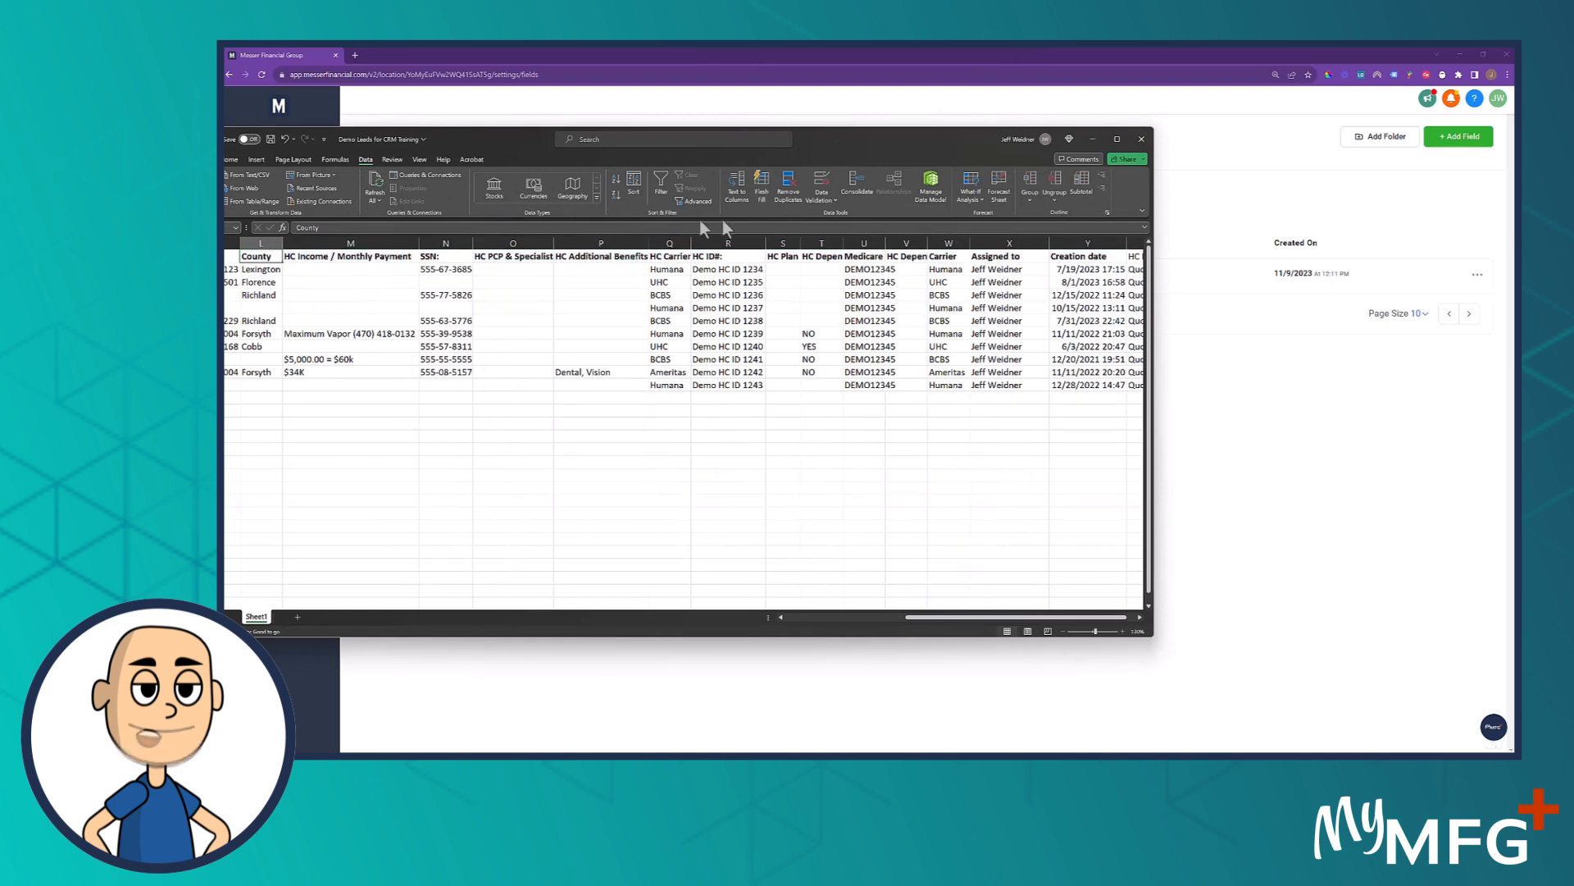
pyautogui.click(320, 258)
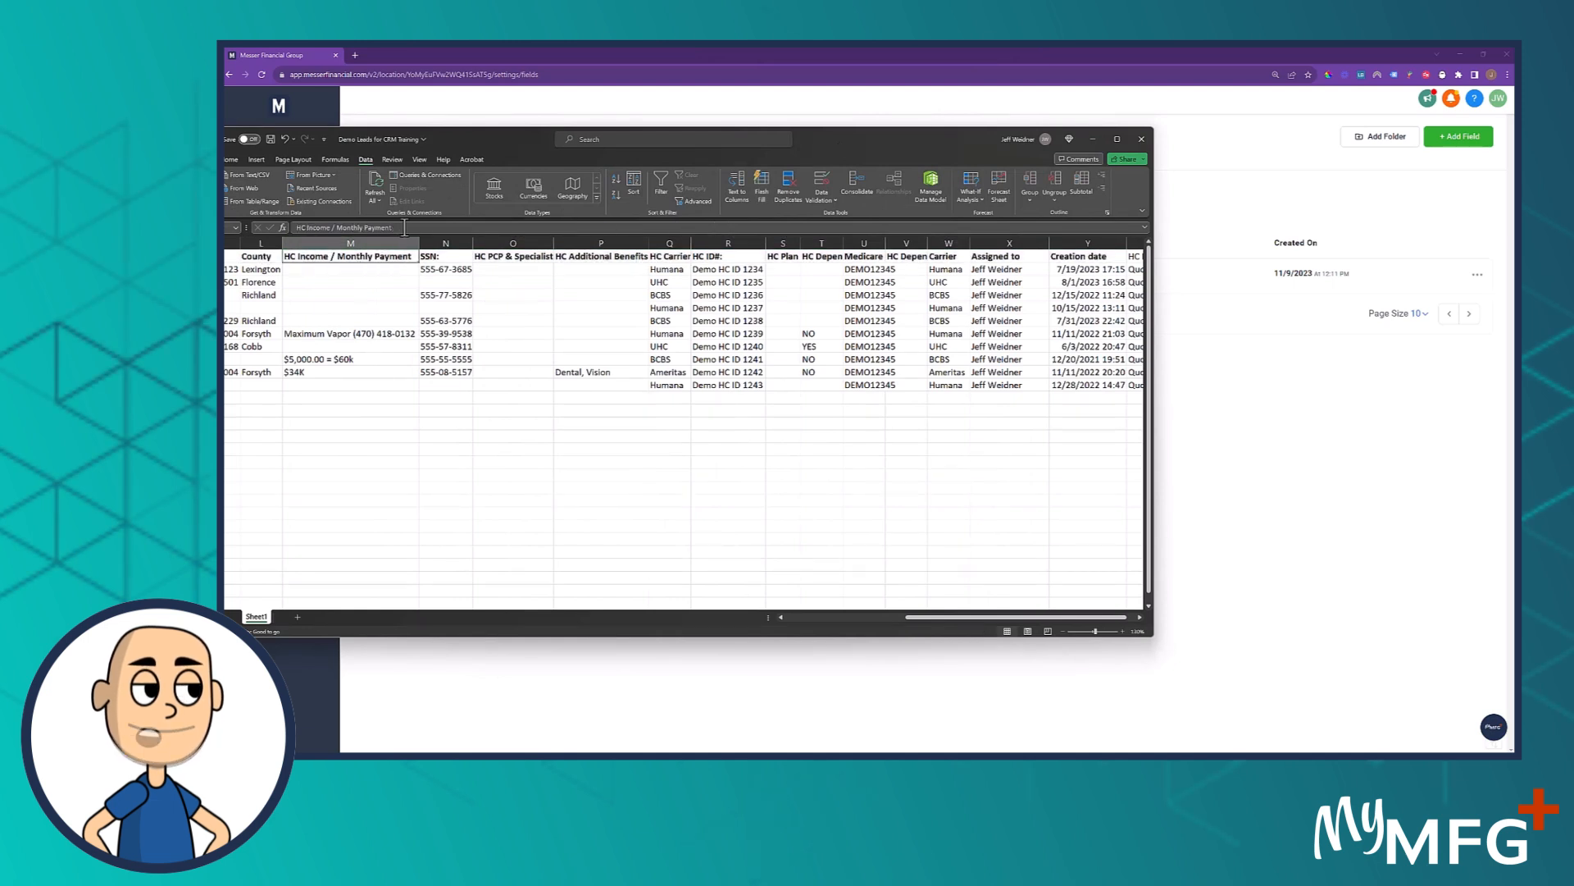
pyautogui.moveTo(375, 229); pyautogui.dragTo(279, 235)
pyautogui.hotkey('ctrl', 'c')
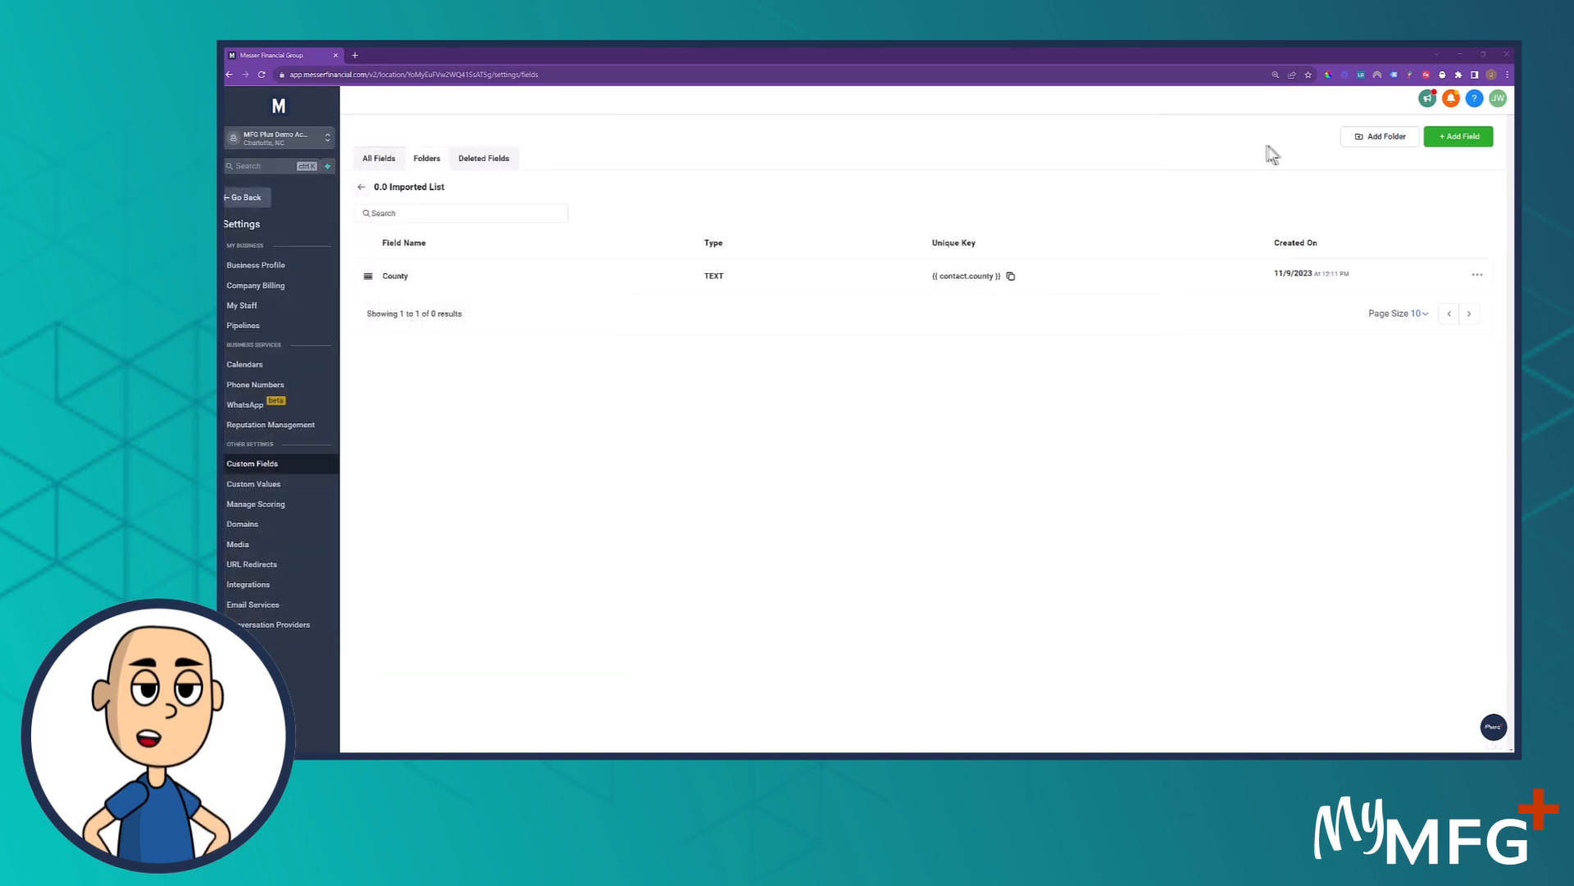
# Back in the CRM, create a Single Line field with HC Income / Monthly Payment as both name and placeholder
pyautogui.click(1437, 138)
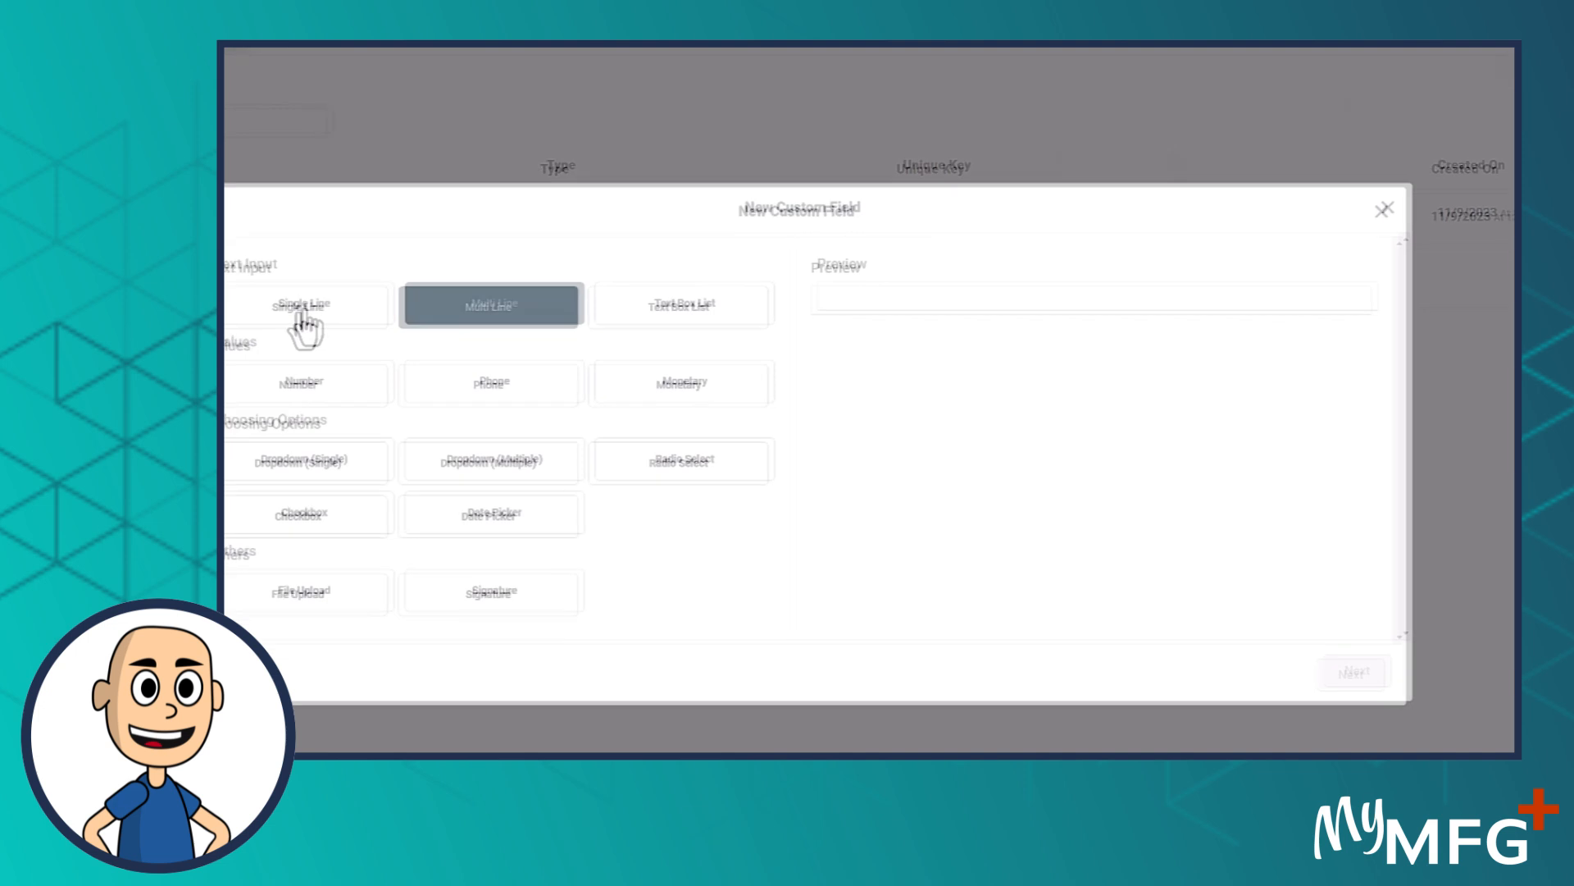
pyautogui.click(1412, 633)
pyautogui.click(366, 354)
pyautogui.write('HC Income / Monthly Payment')
pyautogui.click(335, 488)
pyautogui.hotkey('ctrl', 'v')
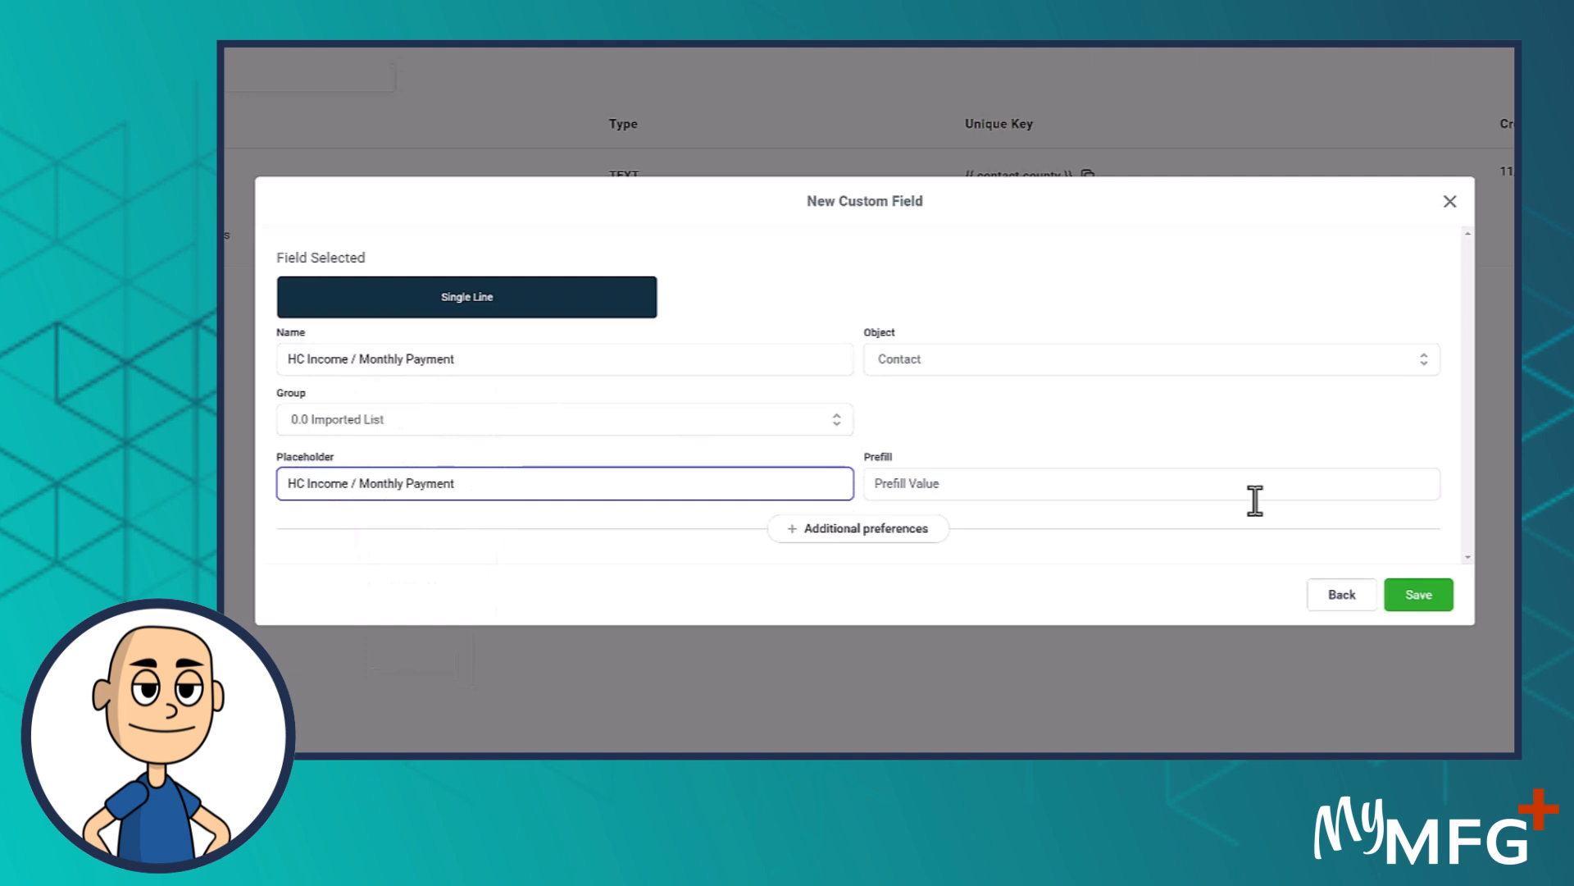
pyautogui.click(1416, 590)
# Return to the Excel workbook, copy the SSN: header, and move the workbook out of the way
pyautogui.moveTo(226, 152); pyautogui.dragTo(1117, 174)
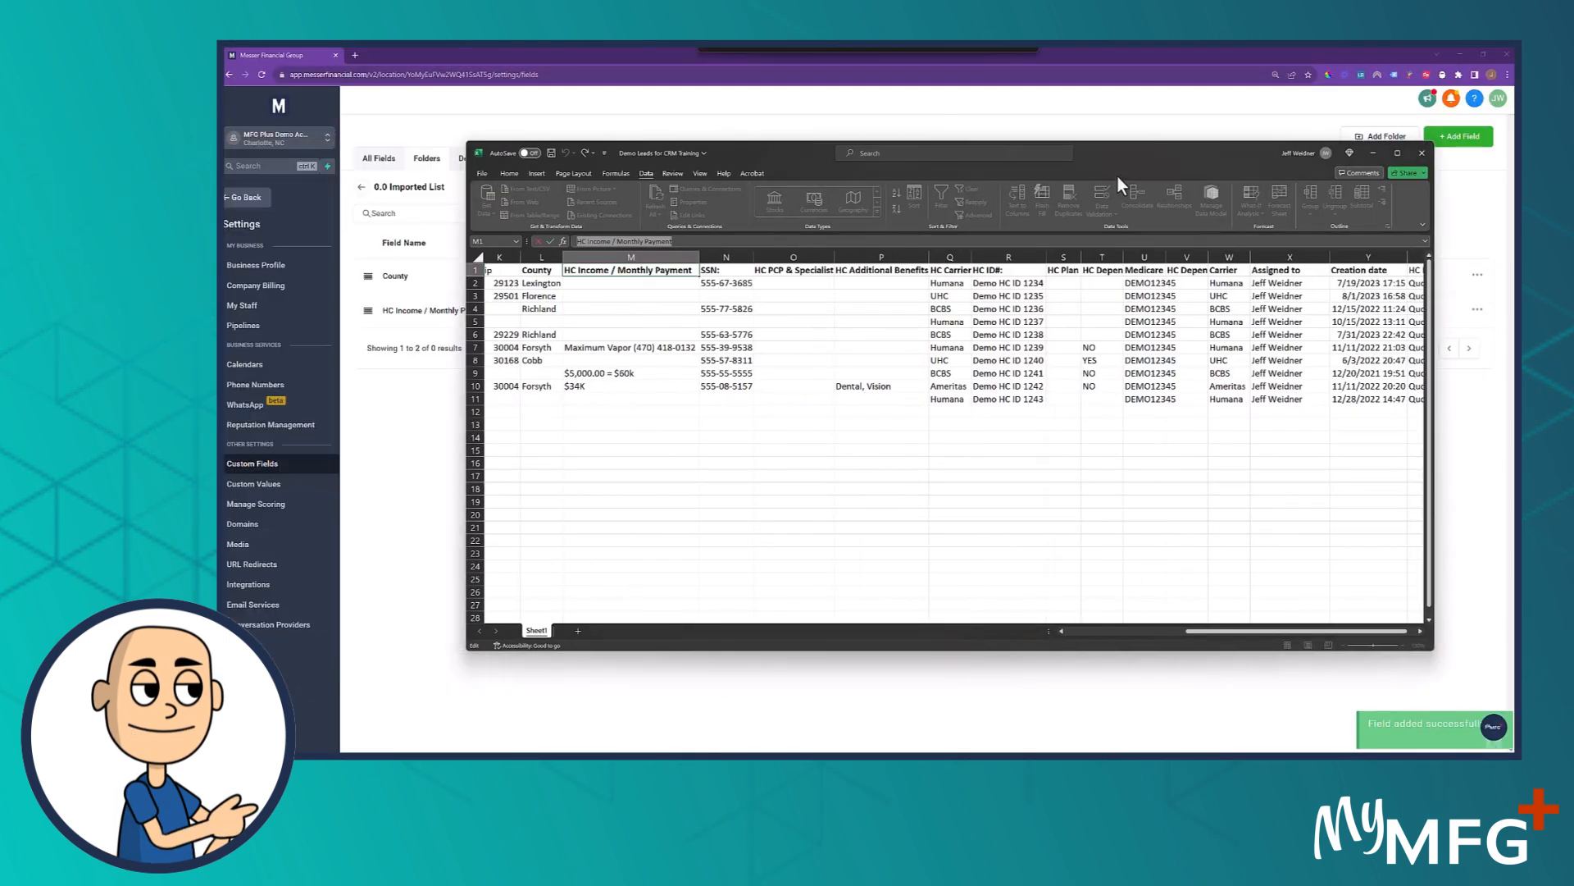
pyautogui.click(725, 271)
pyautogui.click(512, 243)
pyautogui.moveTo(1195, 158); pyautogui.dragTo(224, 157)
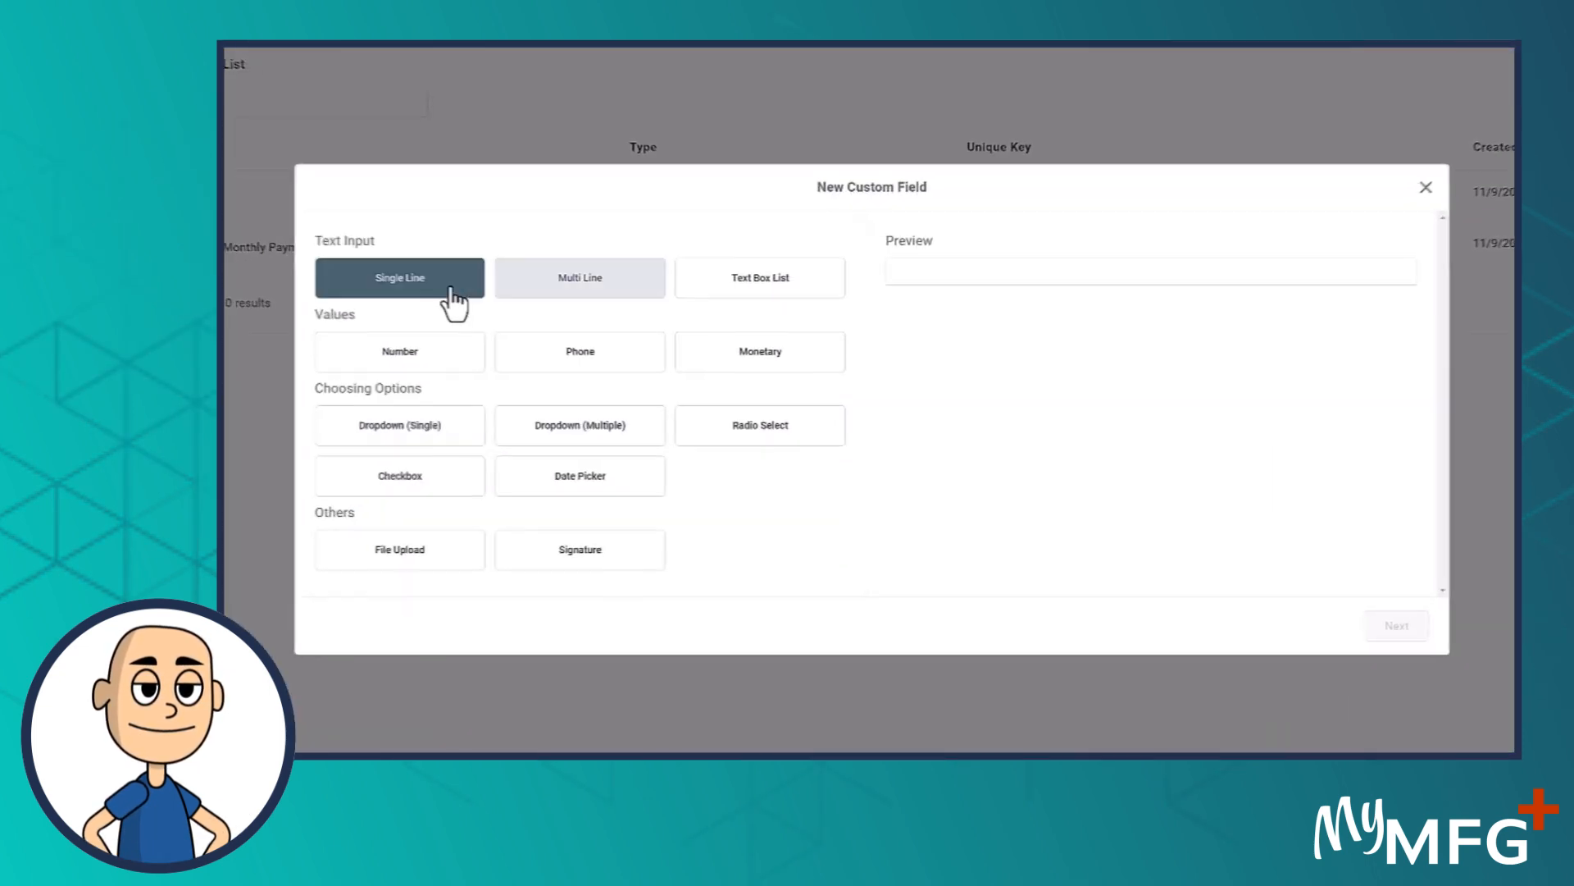
# In the CRM, try to save a new Single Line field with SSN: as both its name and placeholder
pyautogui.click(574, 332)
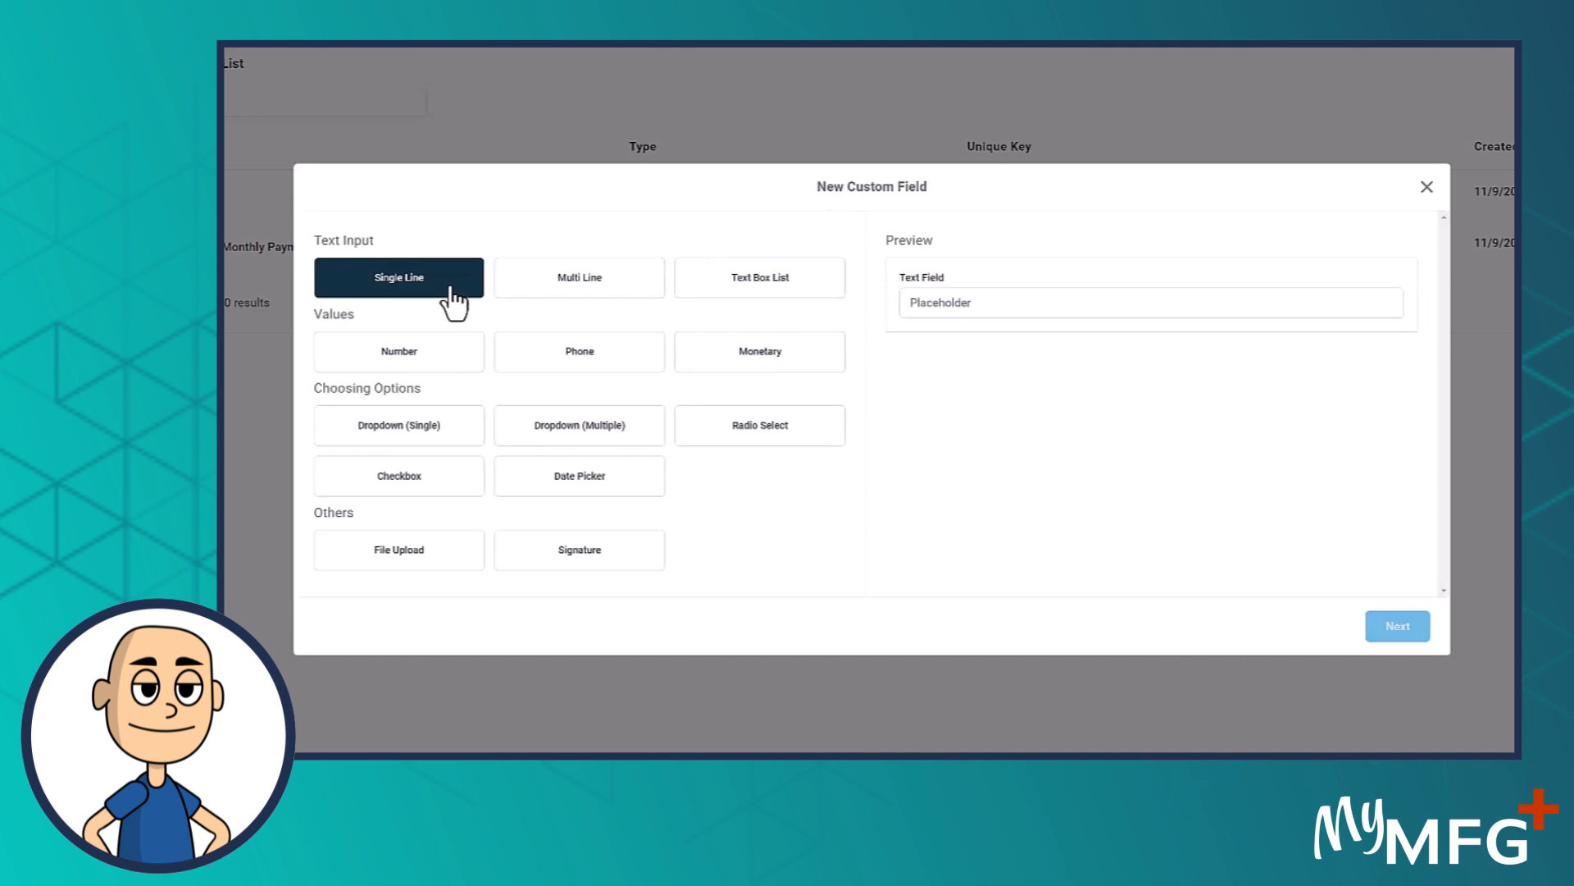
pyautogui.click(1394, 630)
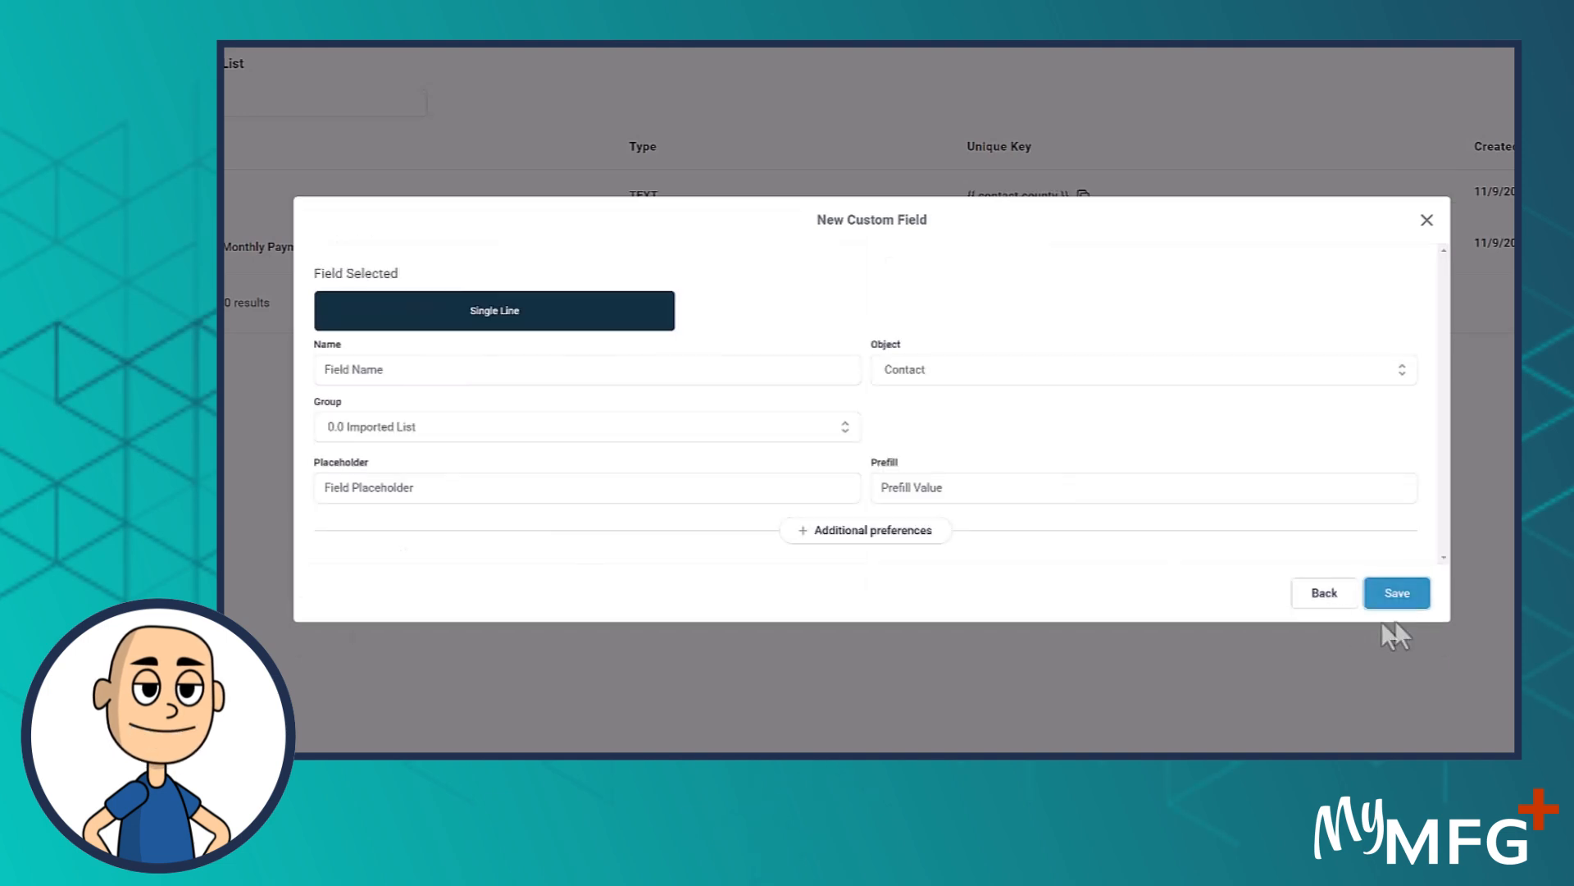
pyautogui.click(341, 375)
pyautogui.write('SSN:')
pyautogui.click(351, 486)
pyautogui.write('SSN:')
pyautogui.click(1386, 594)
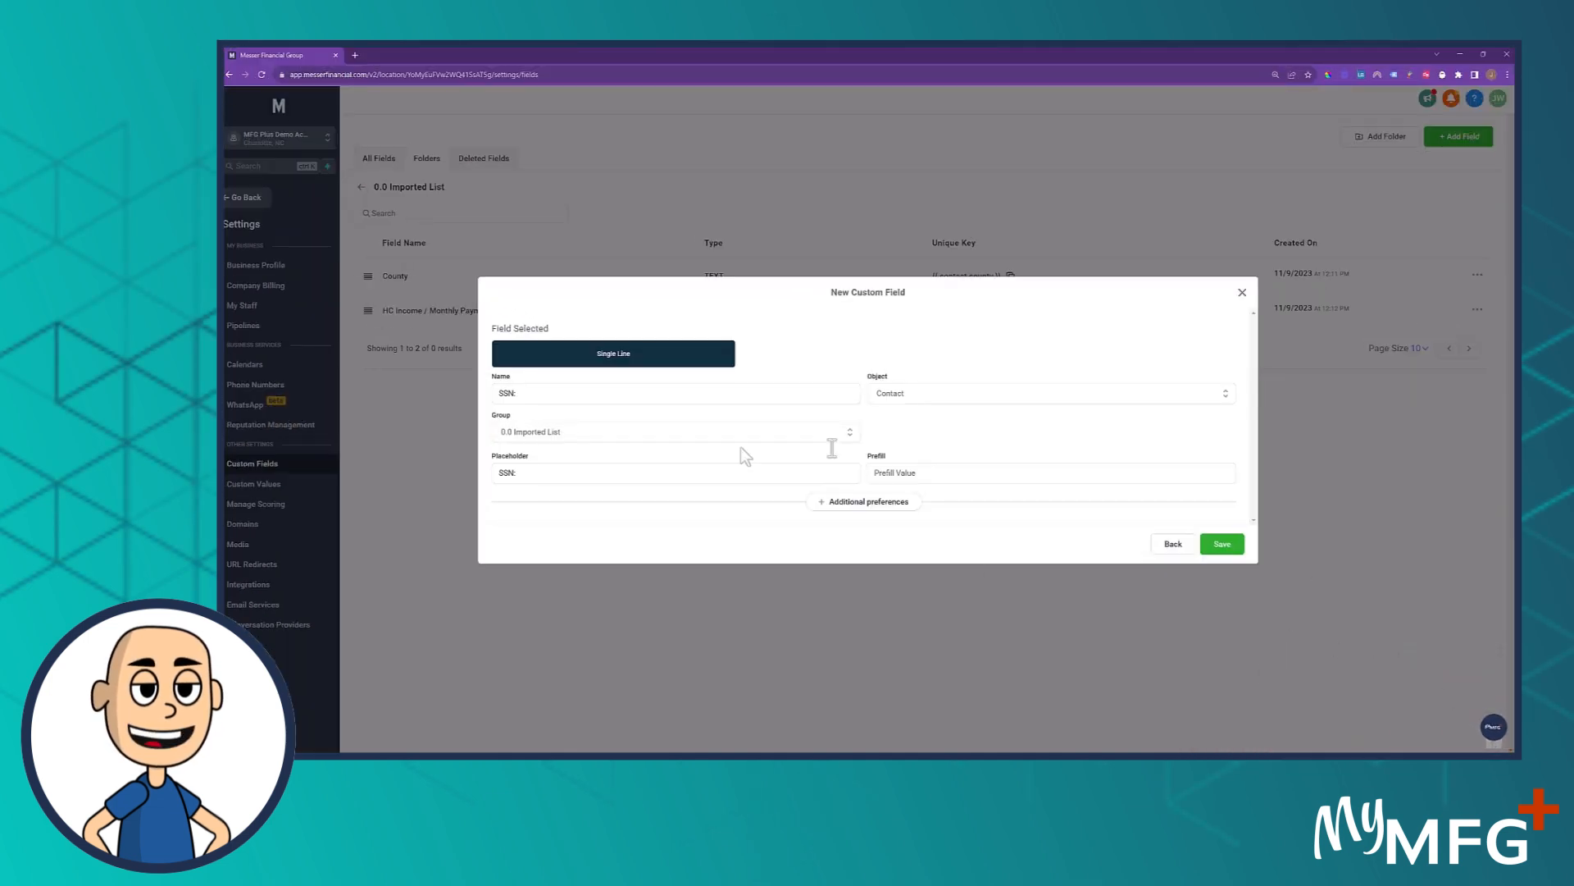
pyautogui.click(1217, 545)
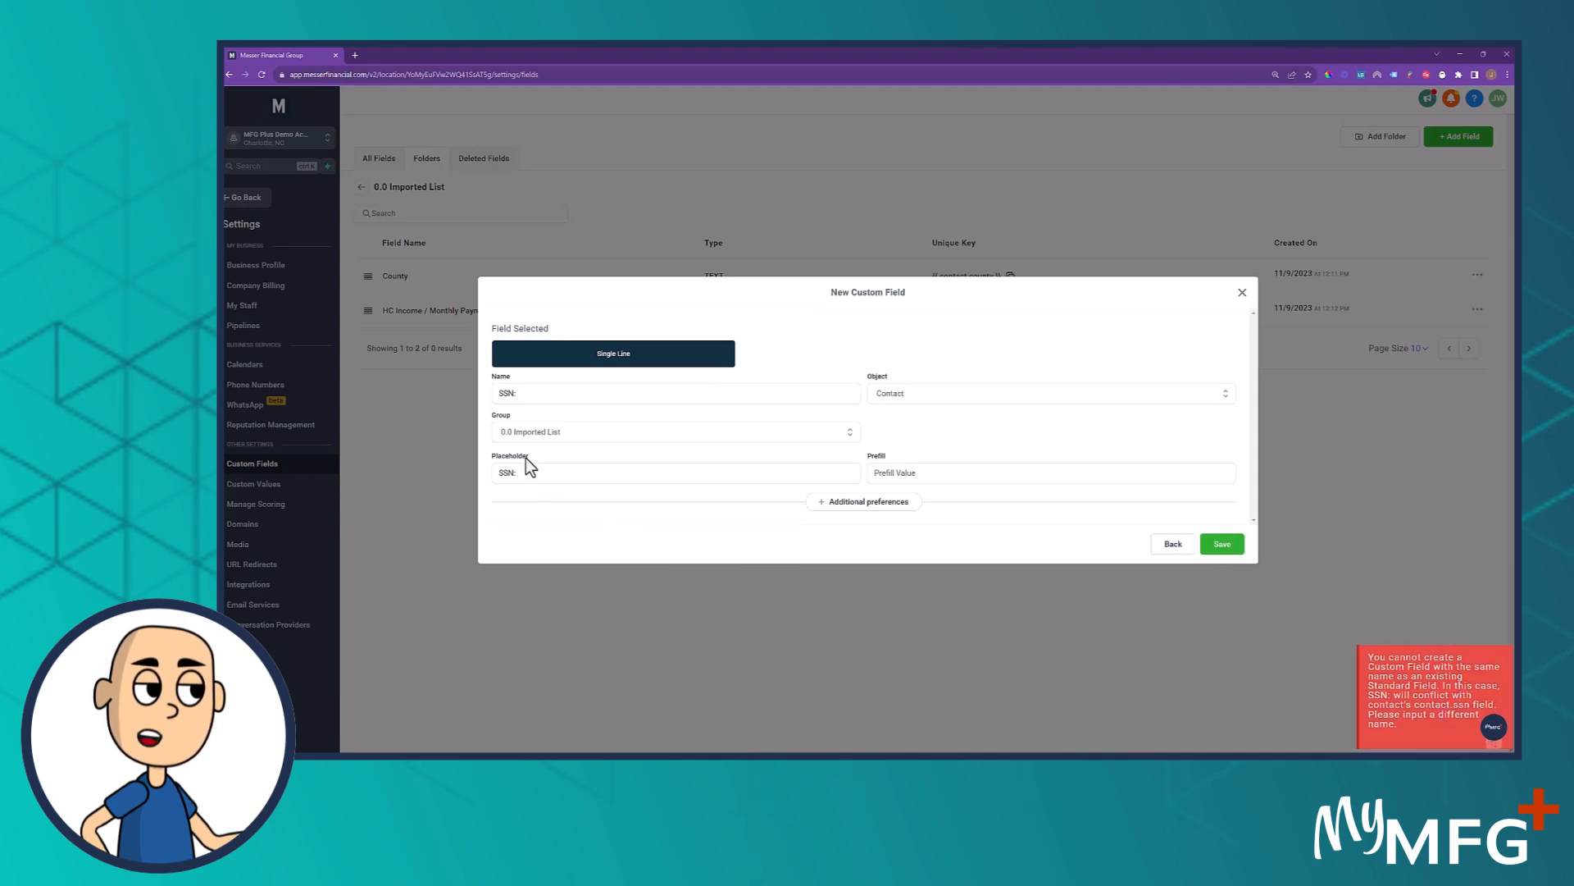
# Change the new field's name and placeholder to SSN # and save it
pyautogui.tripleClick(523, 391)
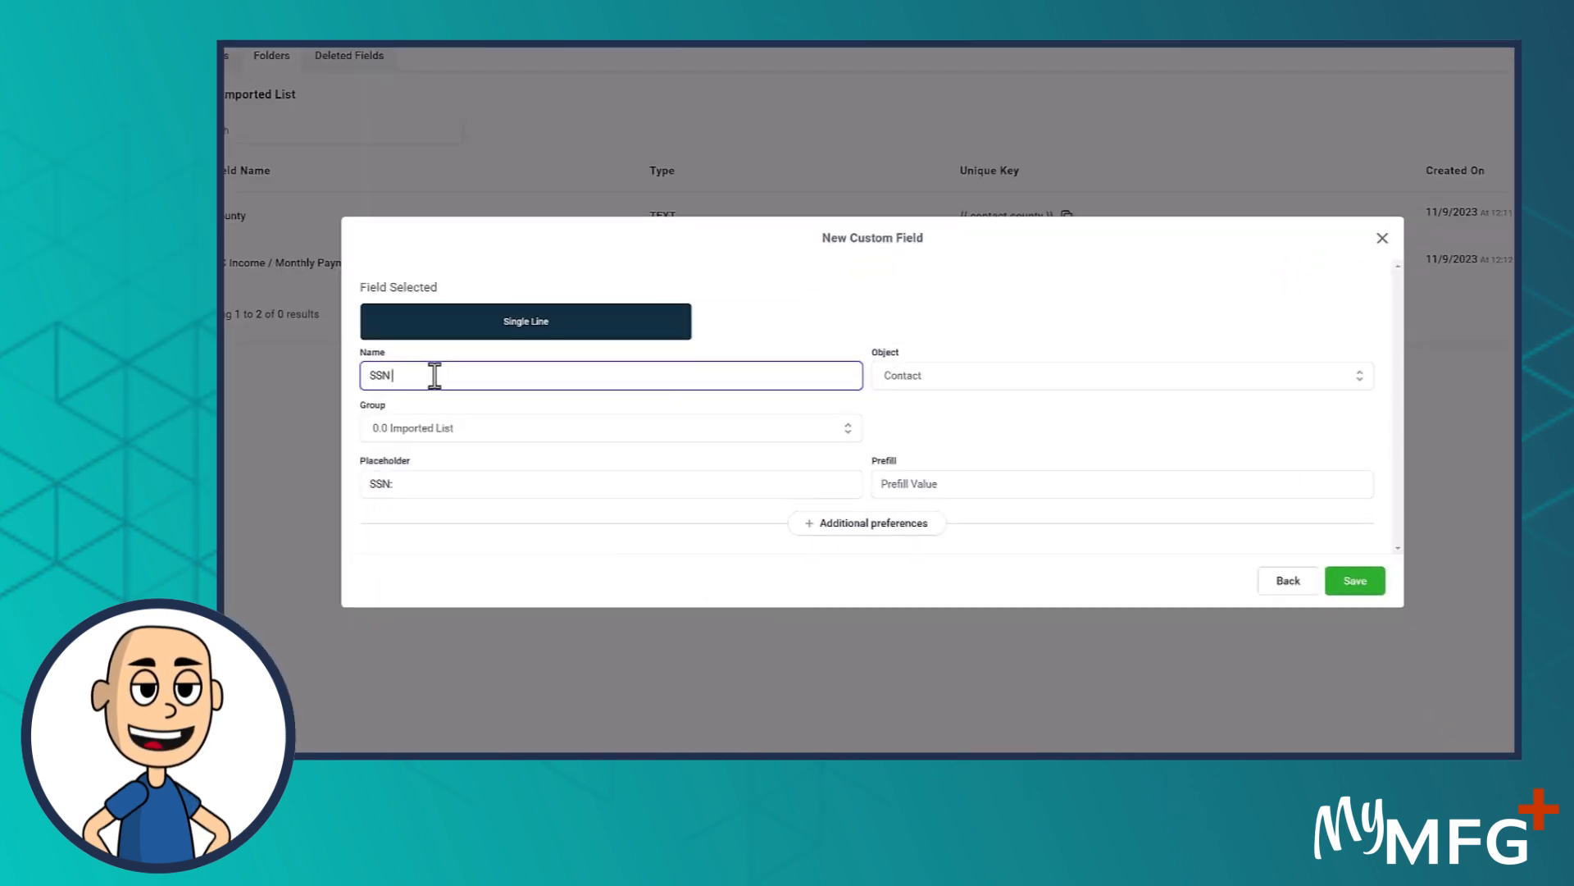
pyautogui.write('#')
pyautogui.moveTo(434, 375); pyautogui.dragTo(273, 374)
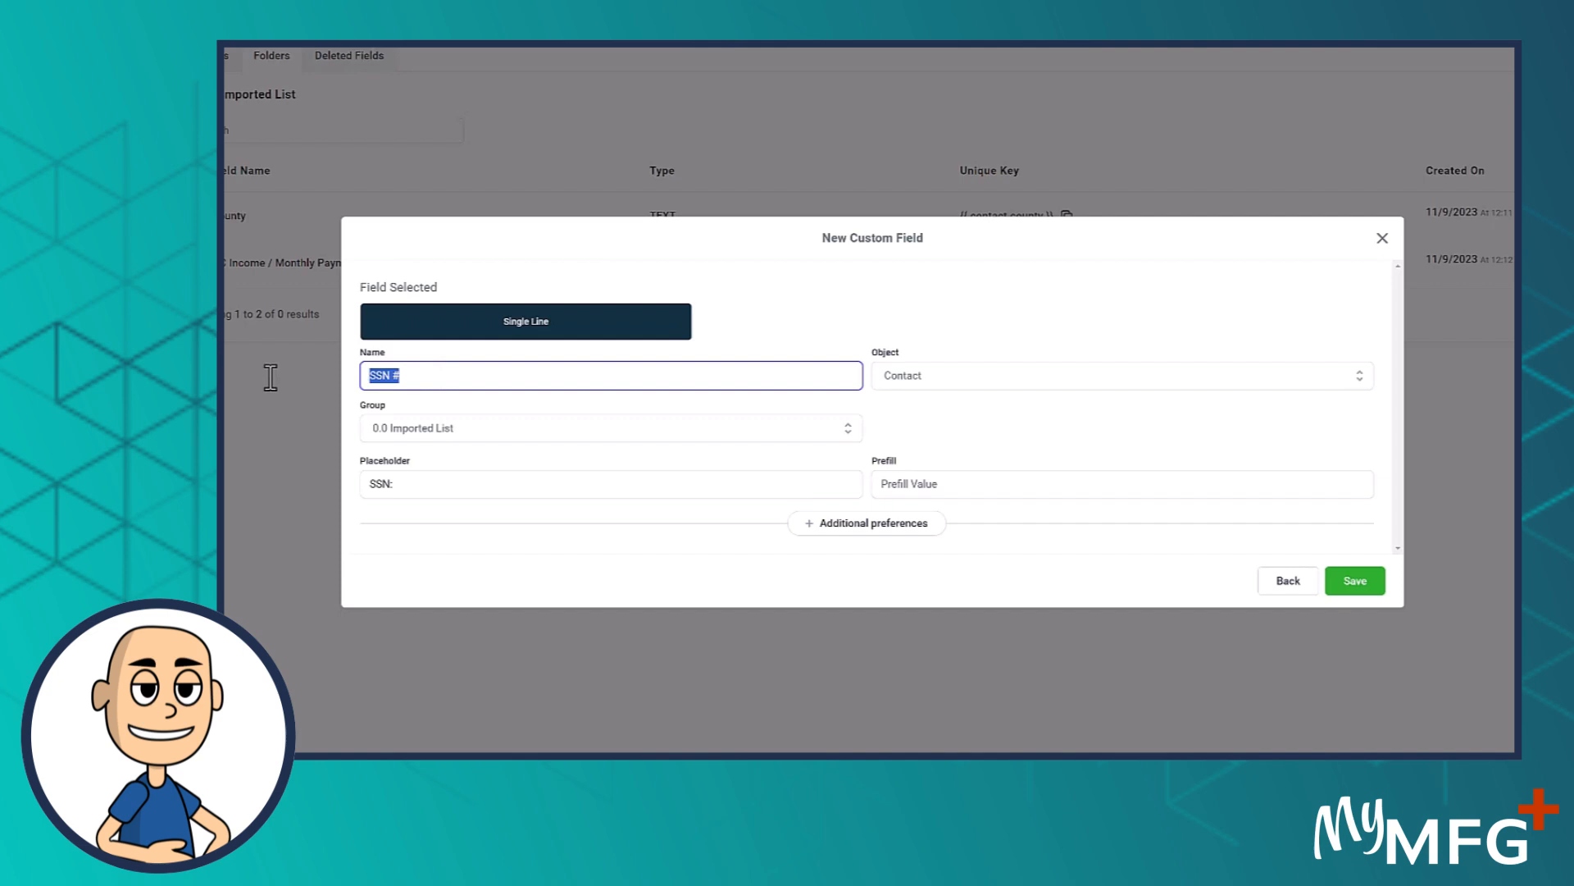
pyautogui.moveTo(410, 485); pyautogui.dragTo(229, 487)
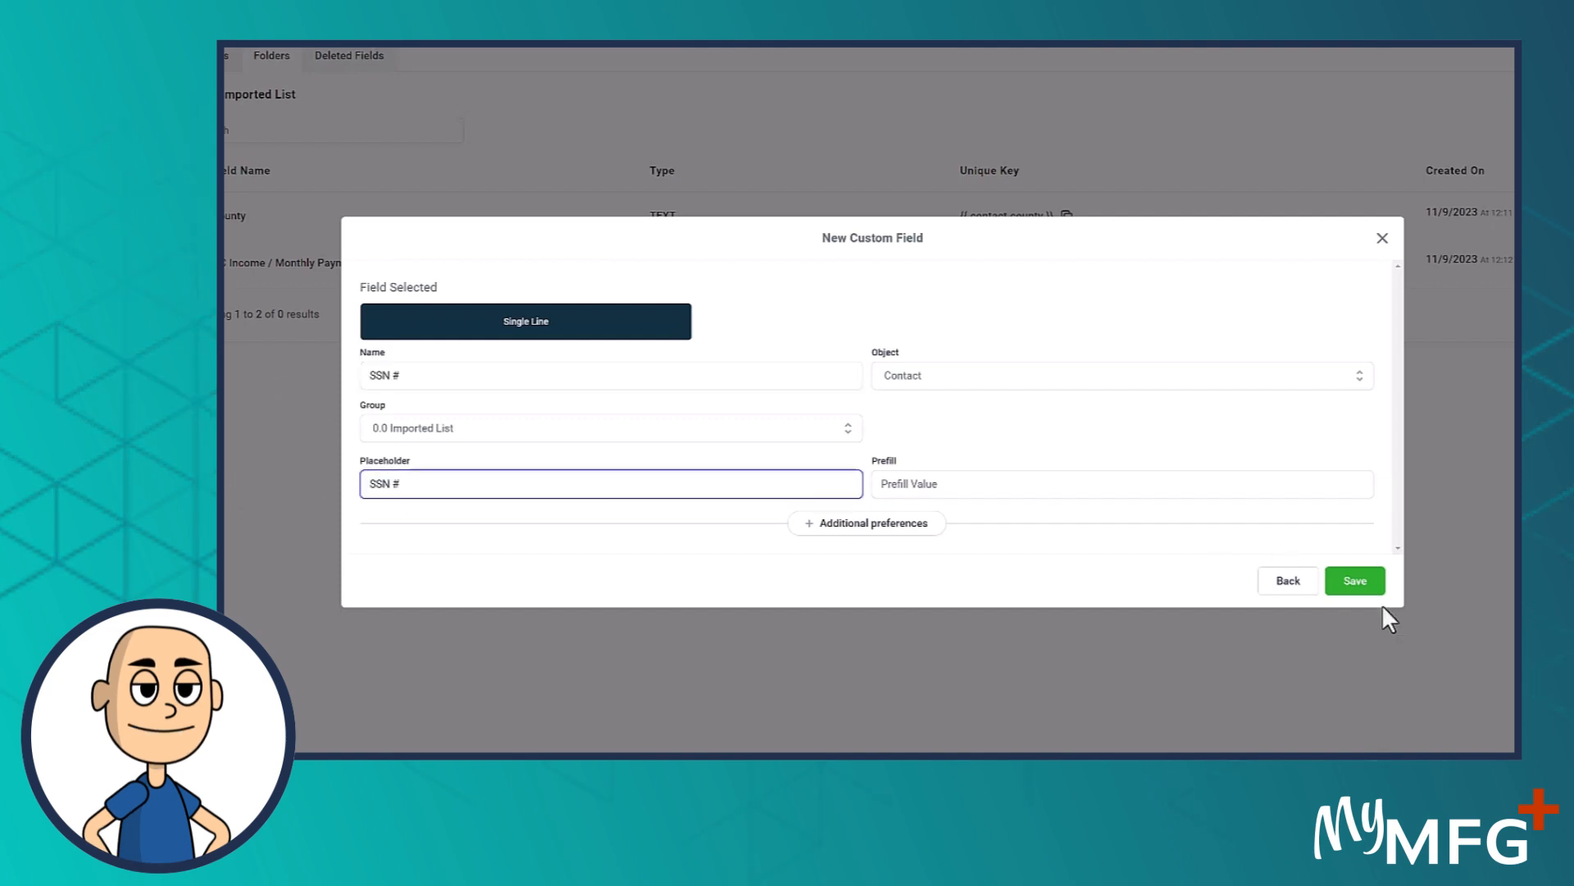
pyautogui.click(1352, 581)
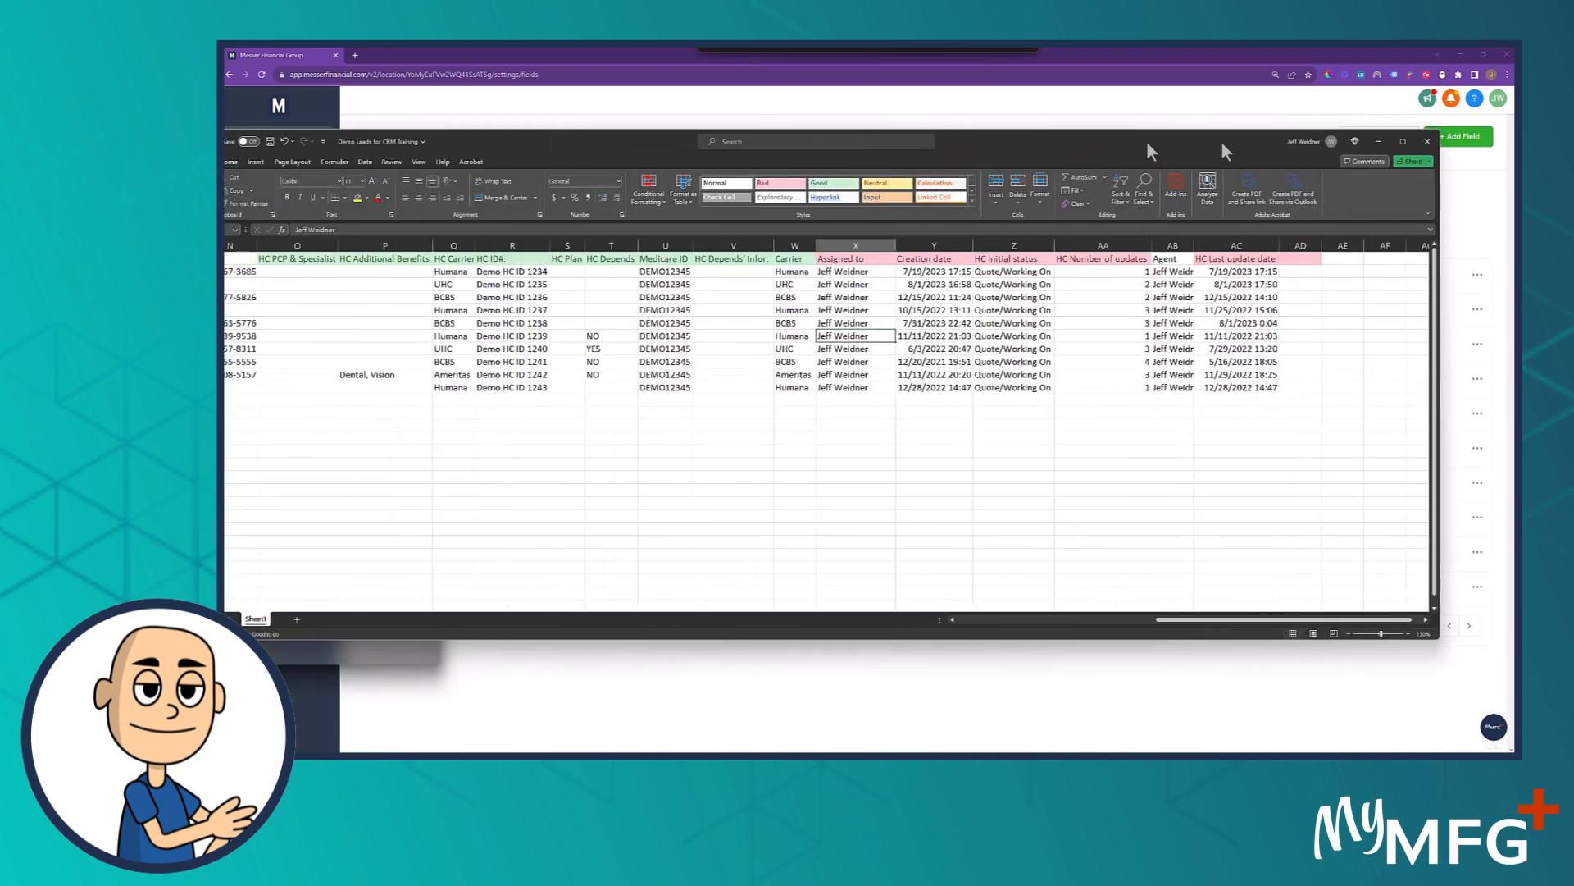
# Maximize the Excel workbook and review its green and pink headers from HC PCP & Specialist to HC Last update date
pyautogui.moveTo(1222, 143)
pyautogui.mouseDown()
pyautogui.moveTo(1257, 144)
pyautogui.moveTo(1202, 151)
pyautogui.mouseUp()
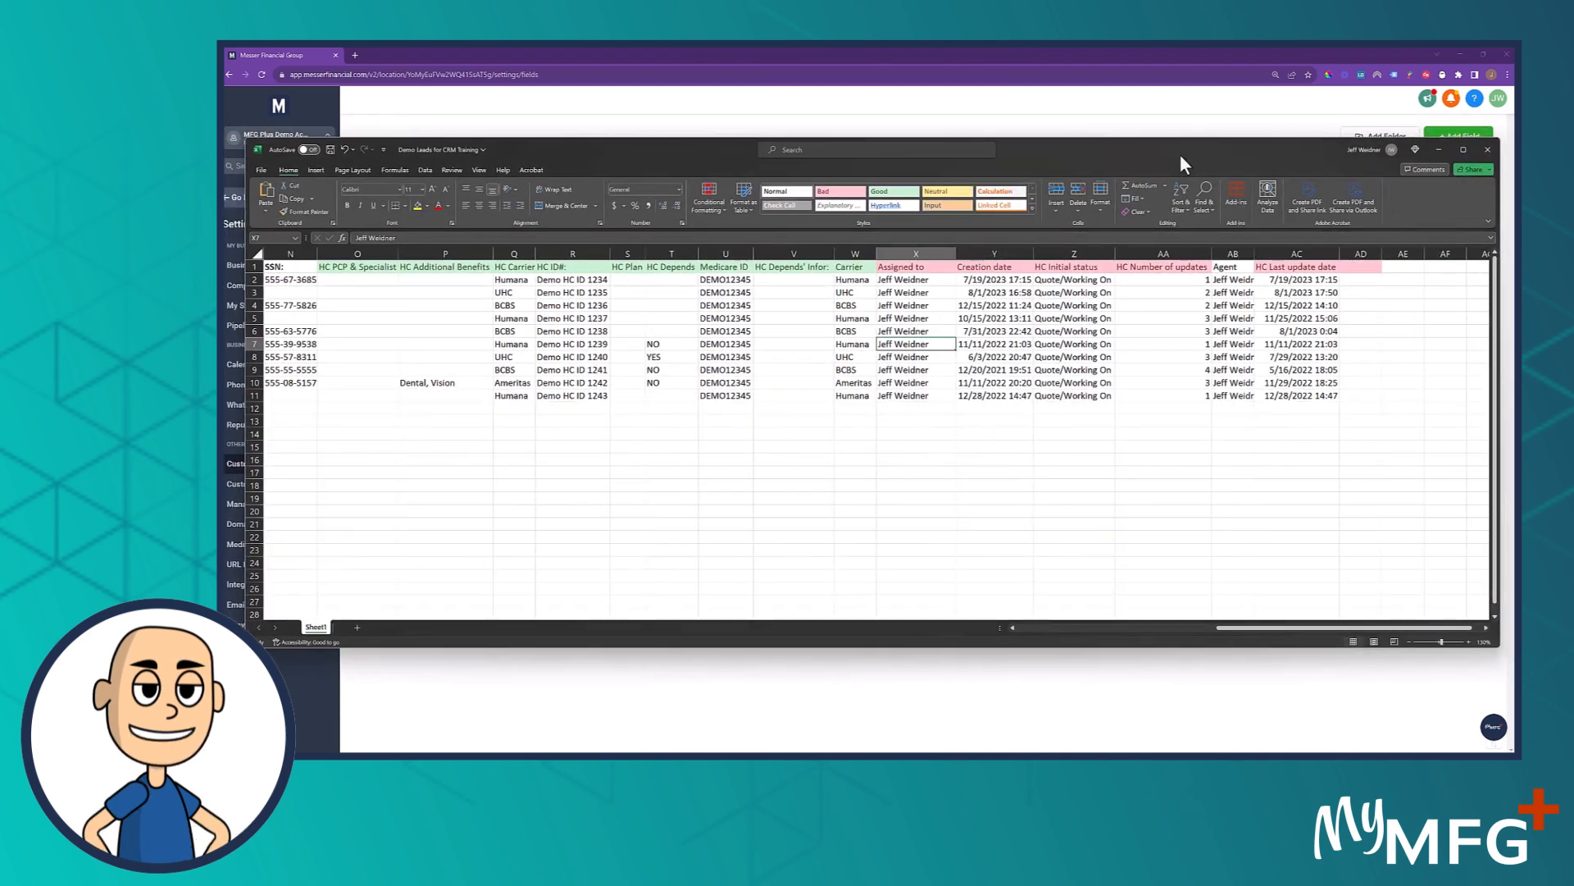
pyautogui.doubleClick(1180, 156)
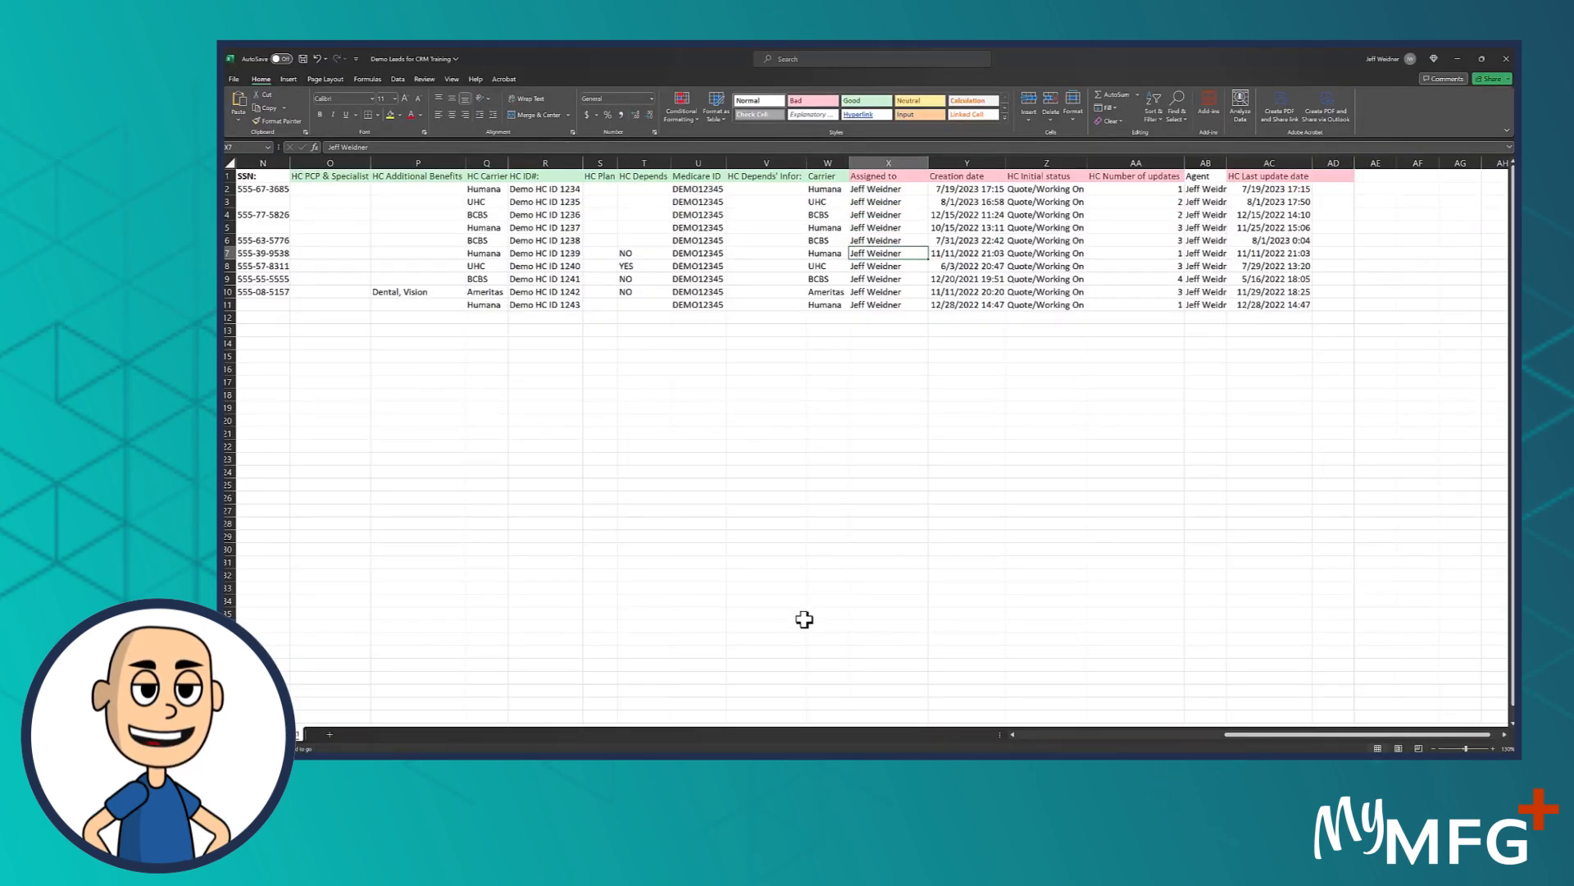
pyautogui.hotkey('ctrl', '-')
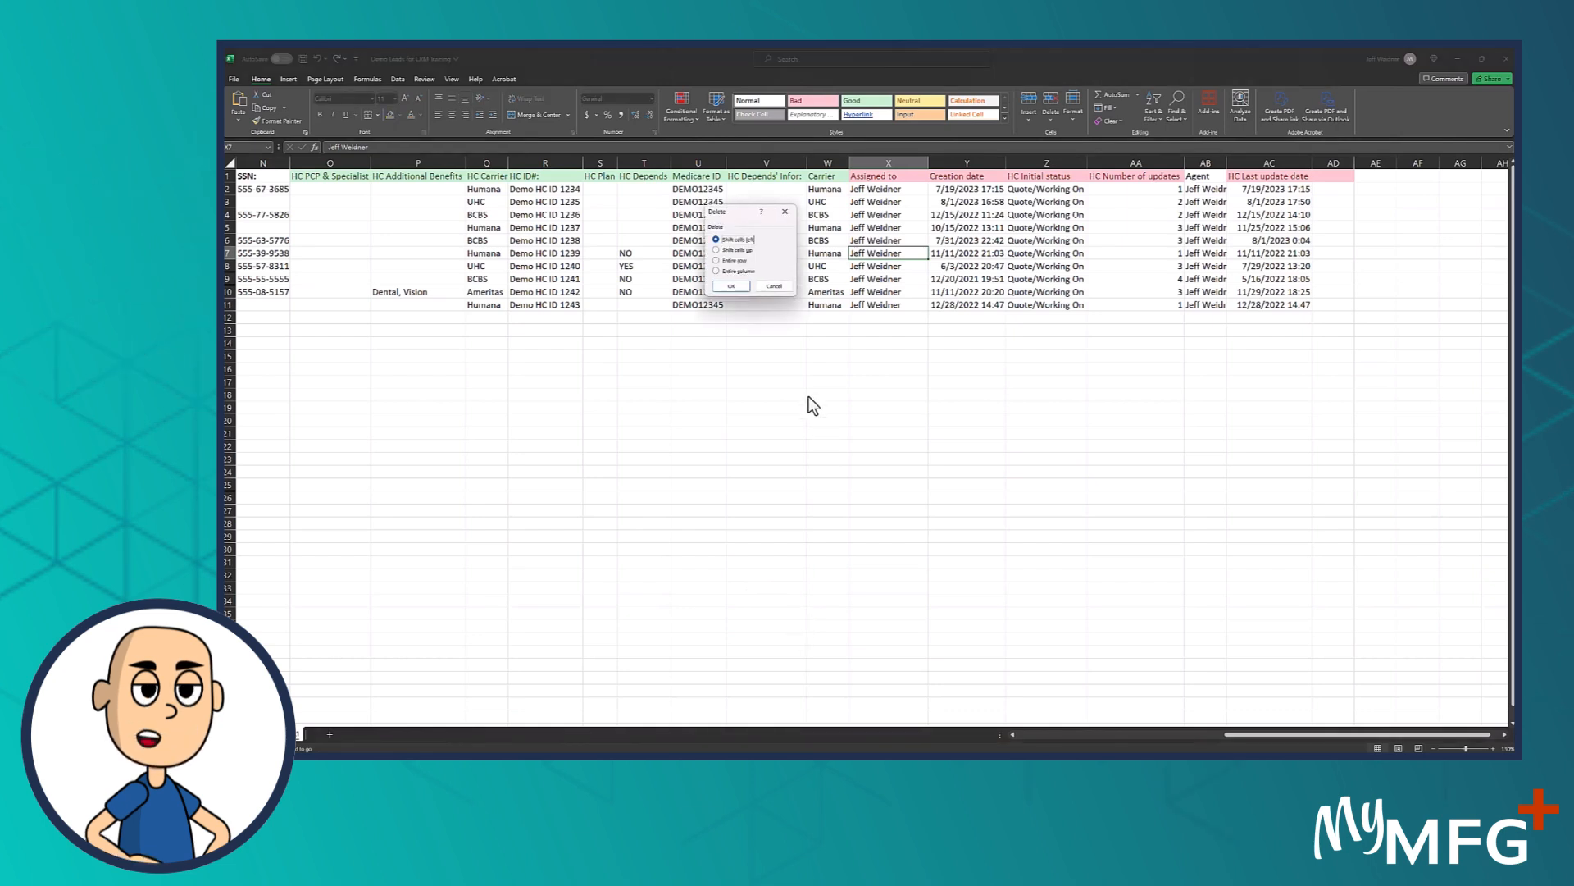
pyautogui.click(779, 286)
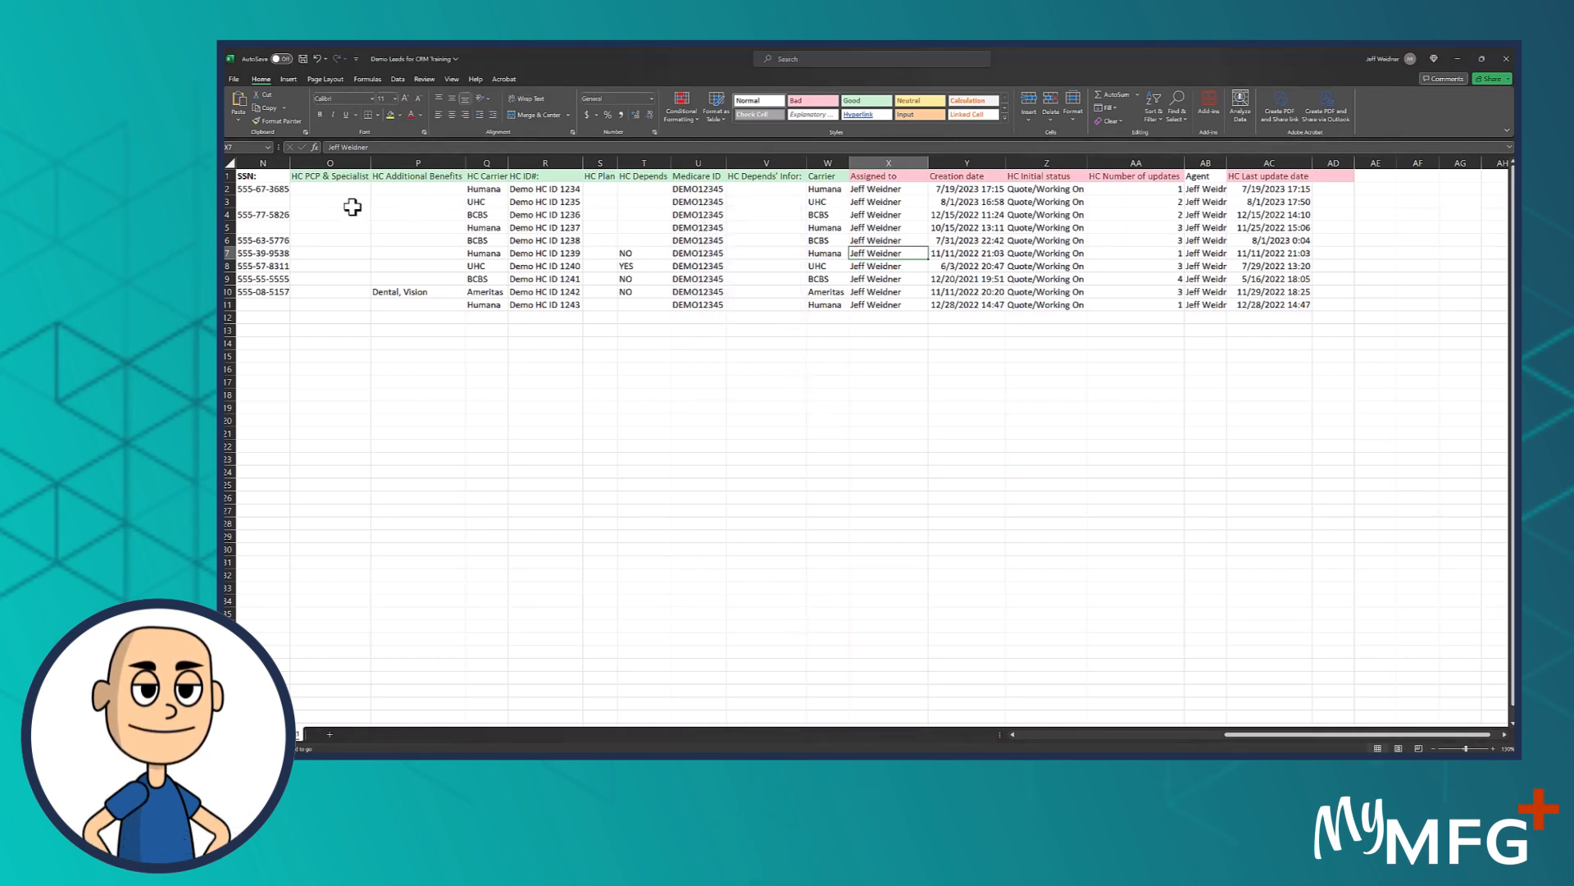
pyautogui.moveTo(320, 175); pyautogui.dragTo(943, 182)
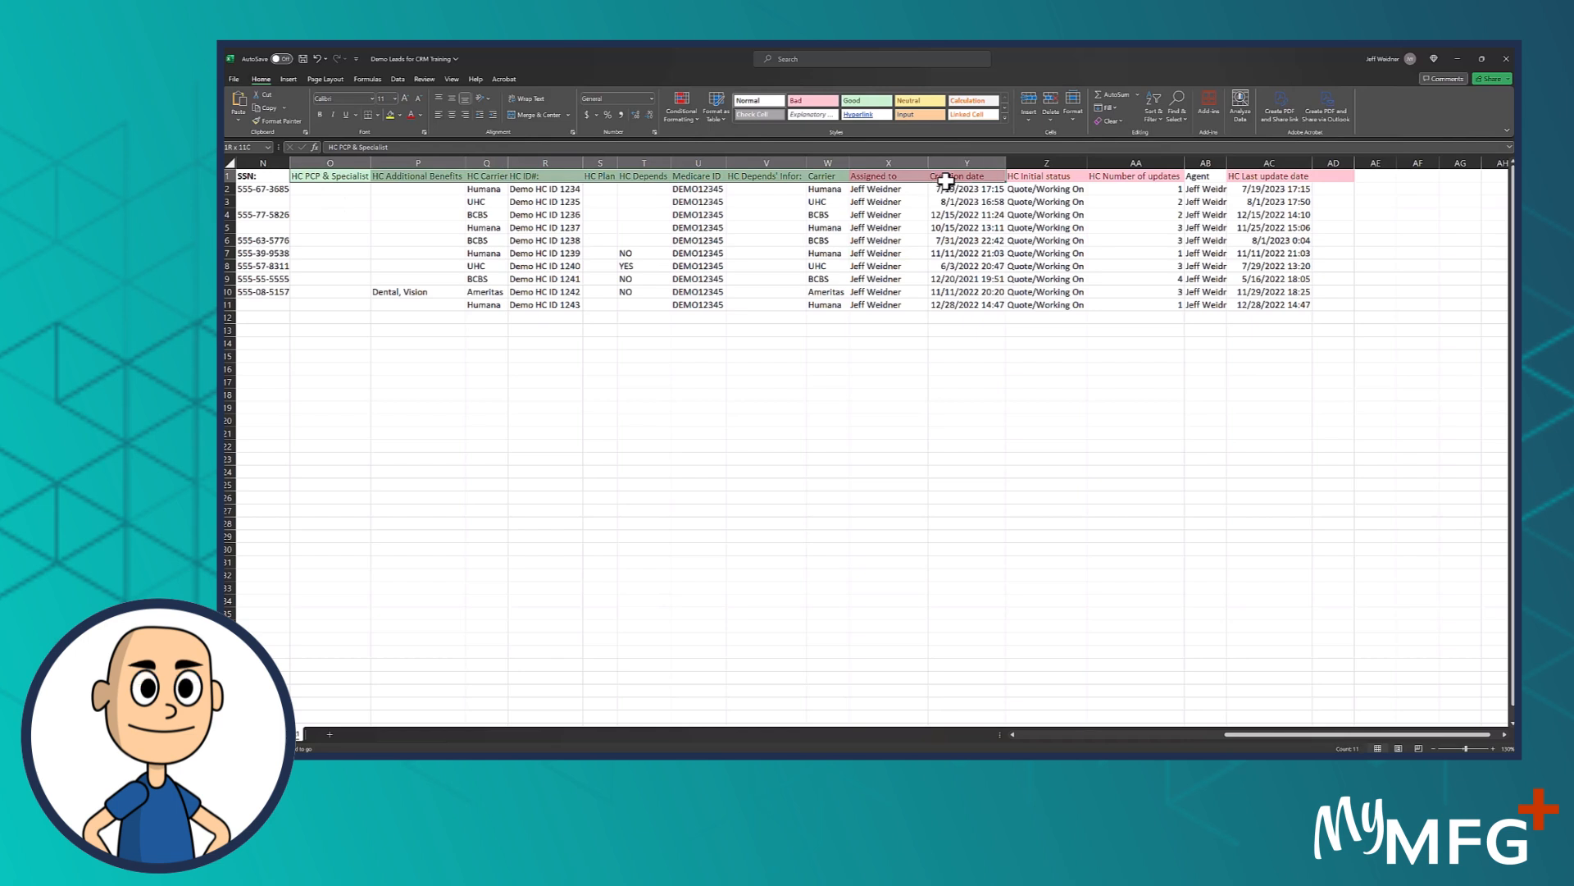
pyautogui.click(906, 192)
pyautogui.moveTo(893, 177); pyautogui.dragTo(1296, 178)
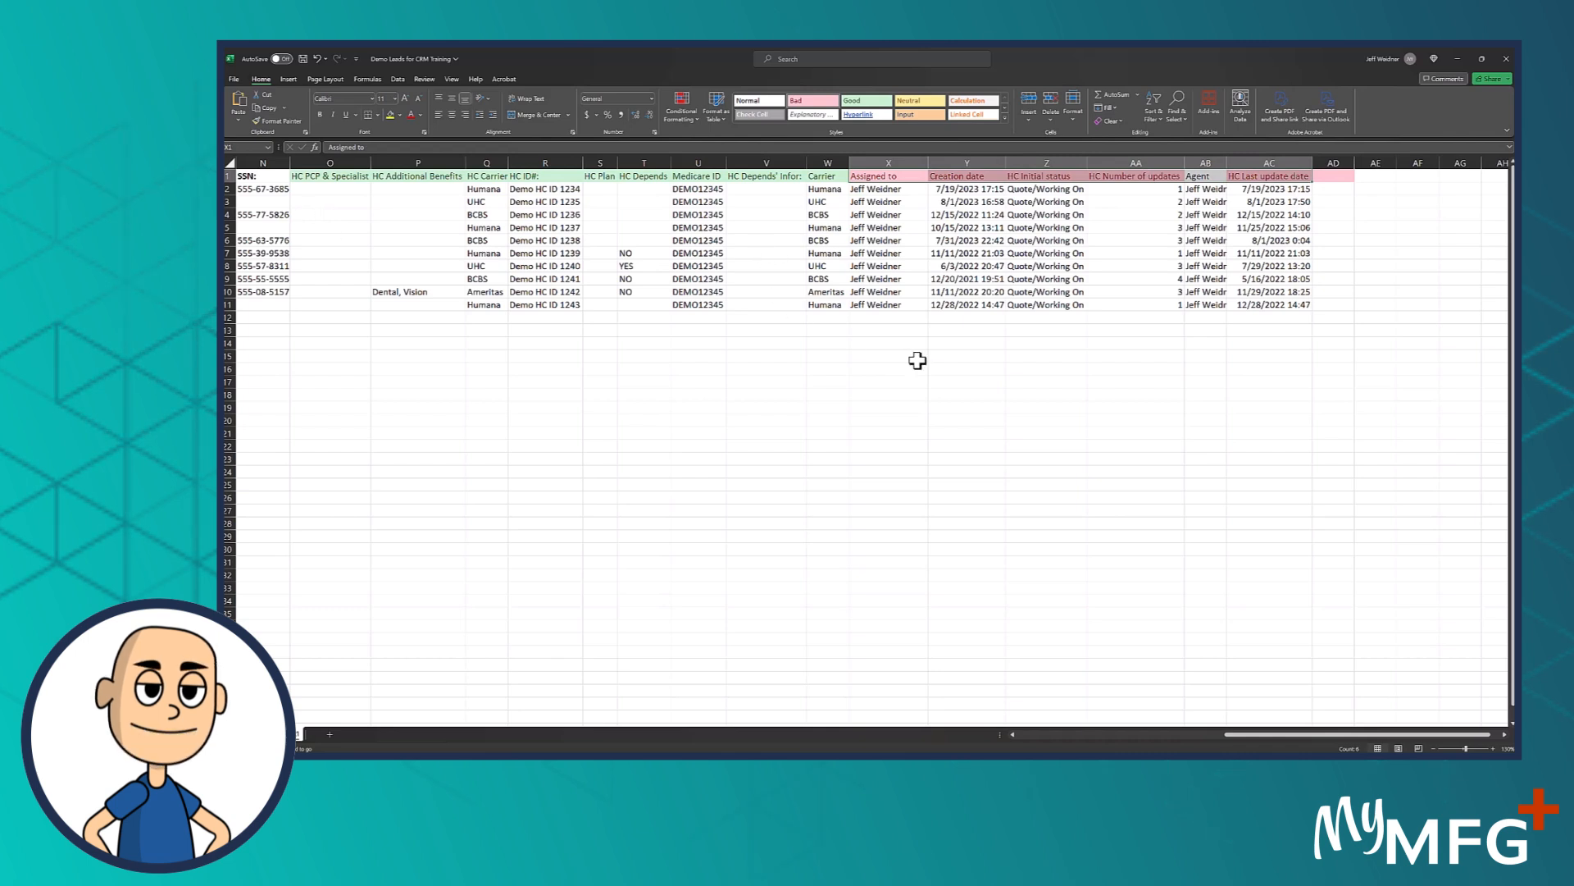
# Compare the Assigned to column with the Agent column, and the HC Carrier column with the Carrier column
pyautogui.click(892, 191)
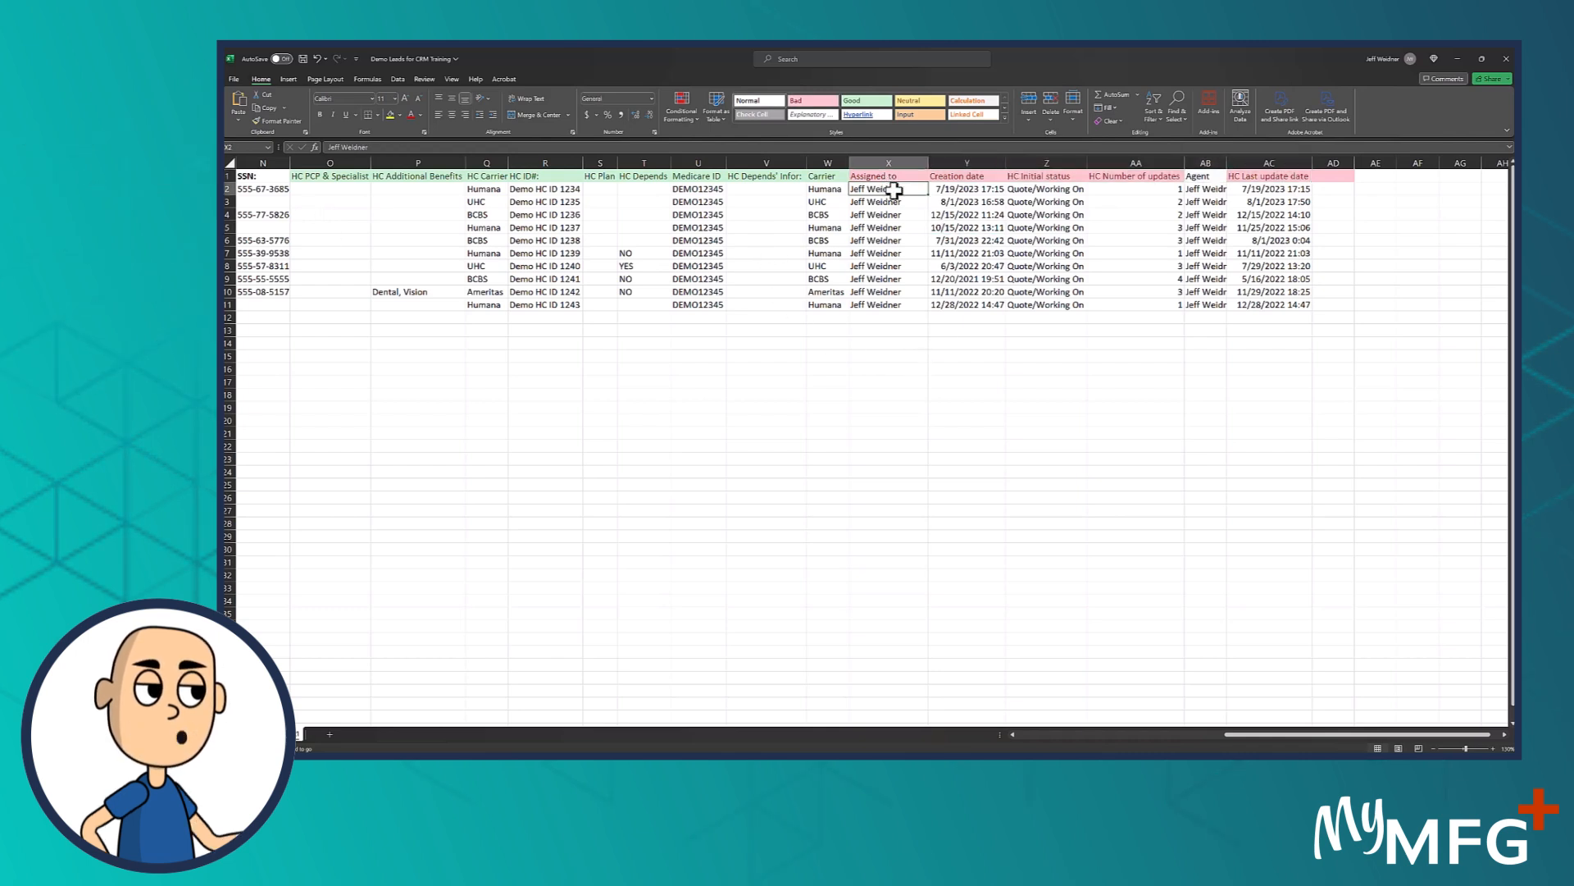
pyautogui.moveTo(896, 175); pyautogui.dragTo(881, 305)
pyautogui.moveTo(1205, 175); pyautogui.dragTo(1206, 320)
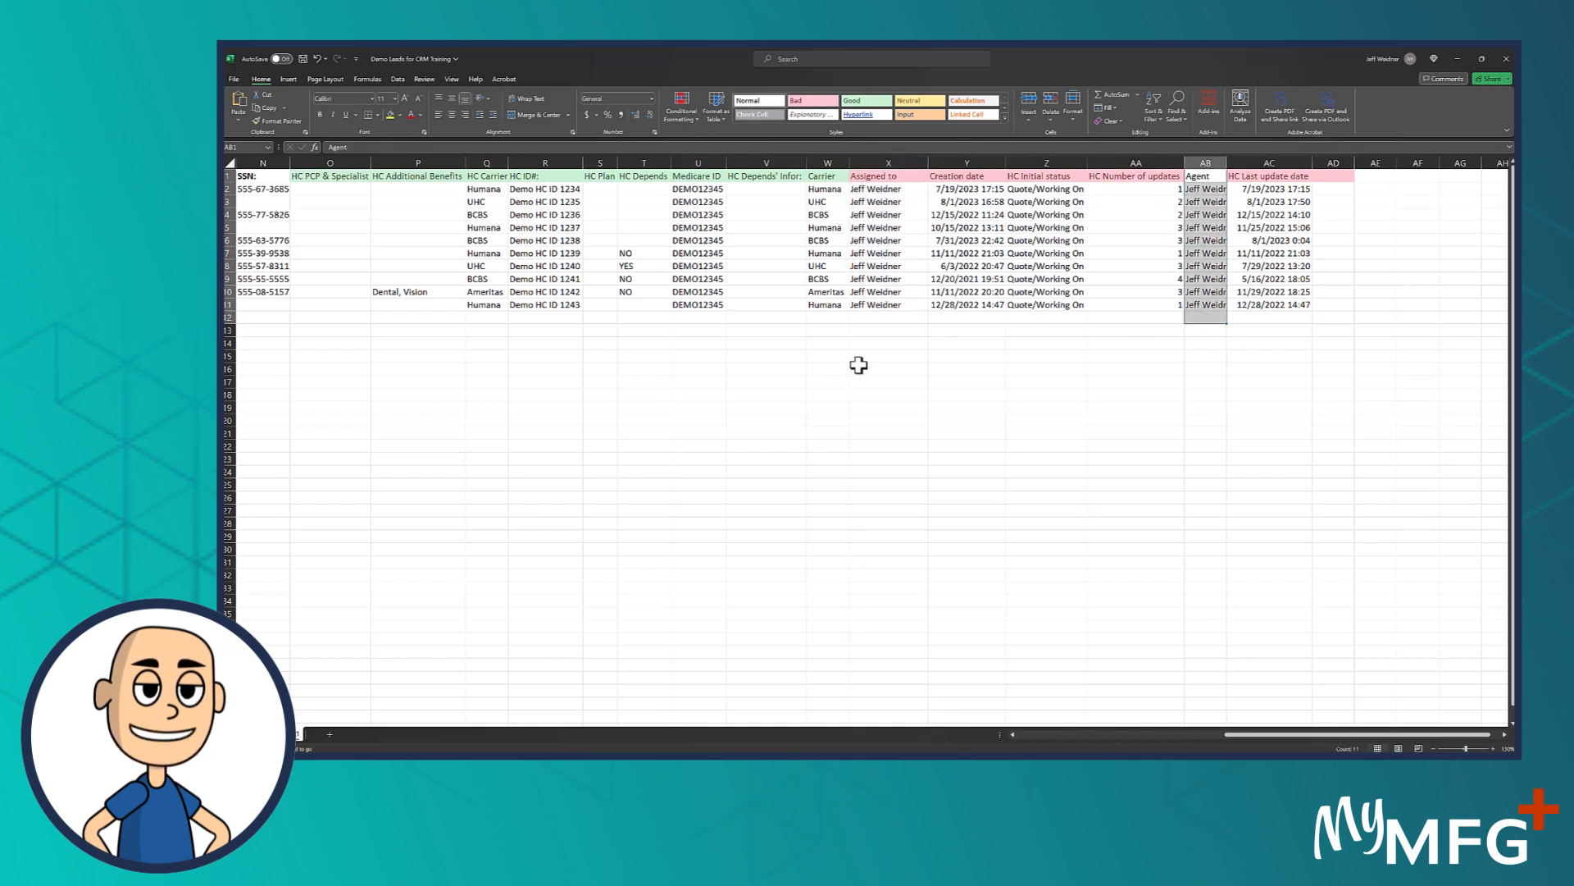
pyautogui.moveTo(889, 191); pyautogui.dragTo(907, 305)
pyautogui.click(871, 318)
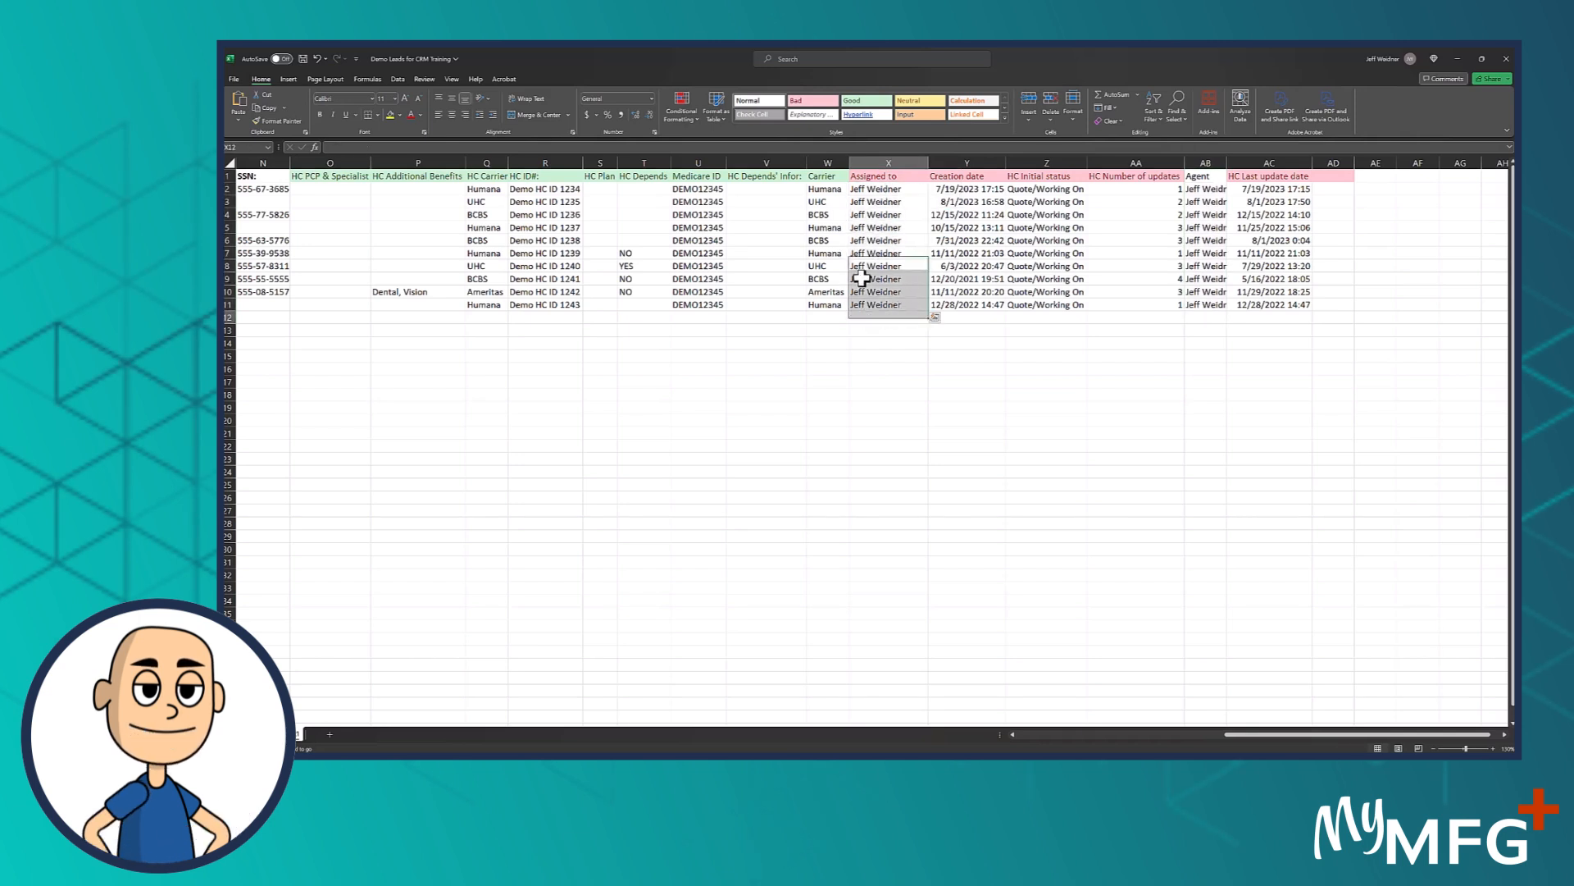
pyautogui.moveTo(487, 188); pyautogui.dragTo(487, 292)
pyautogui.moveTo(827, 190); pyautogui.dragTo(830, 302)
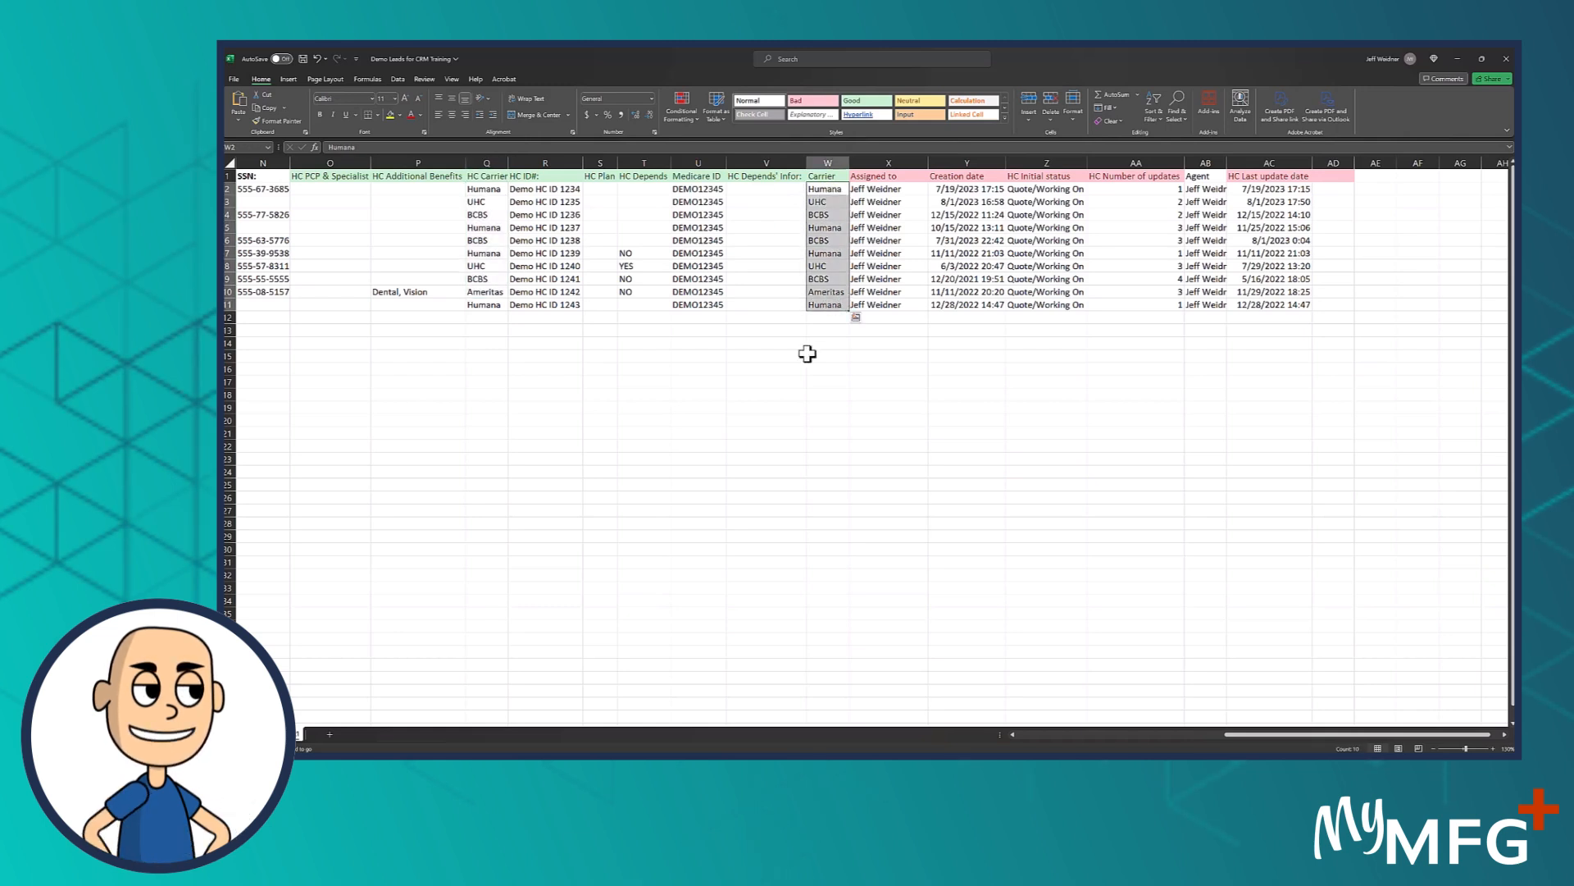
pyautogui.click(785, 386)
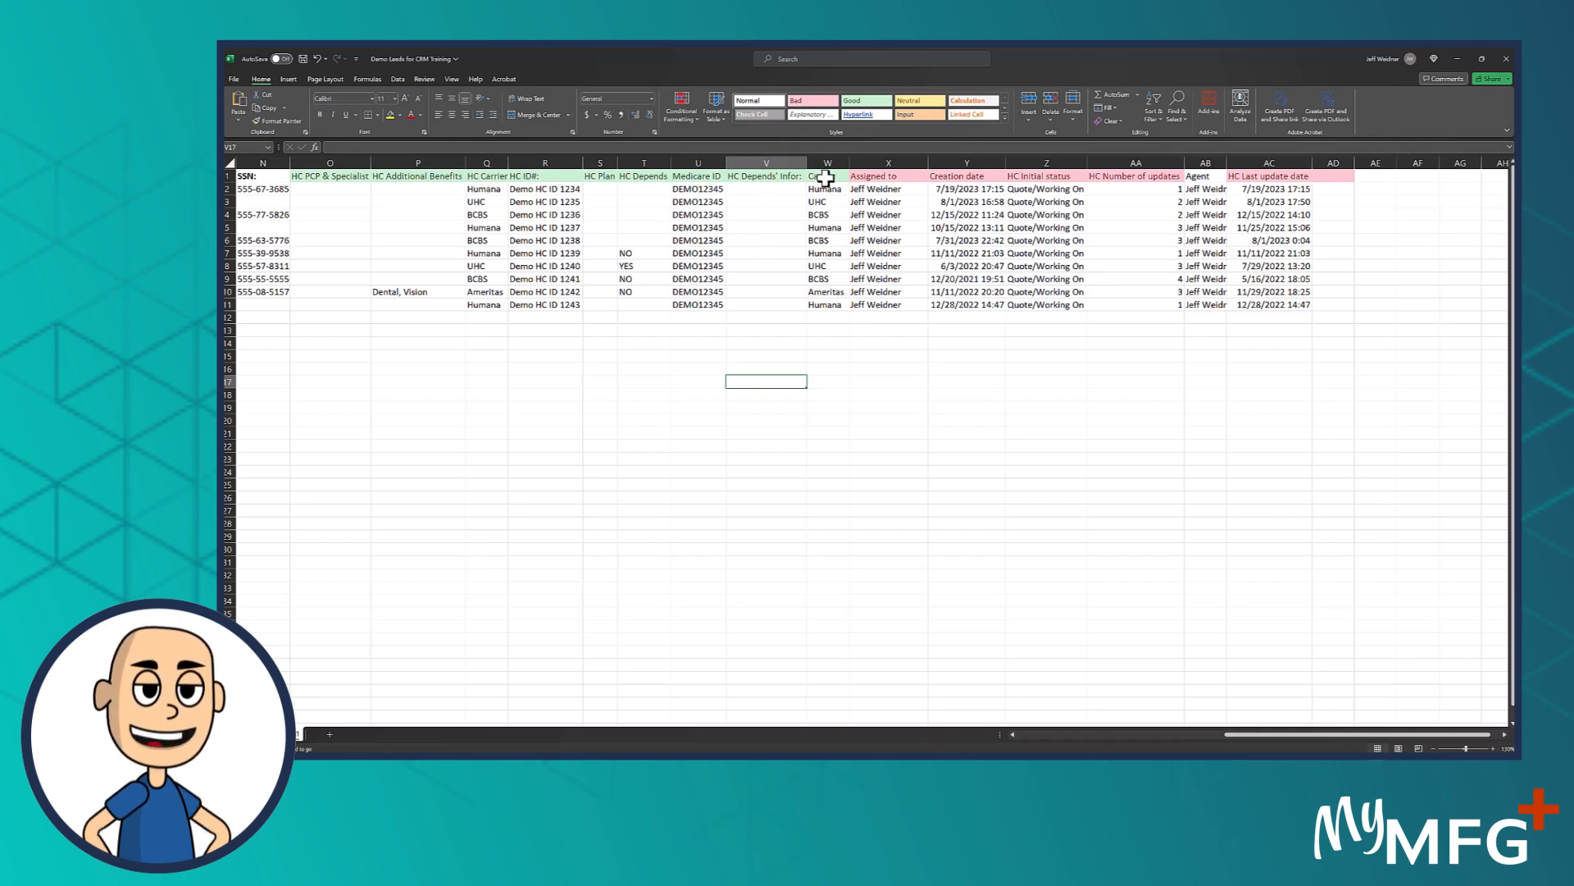
pyautogui.moveTo(827, 191); pyautogui.dragTo(824, 307)
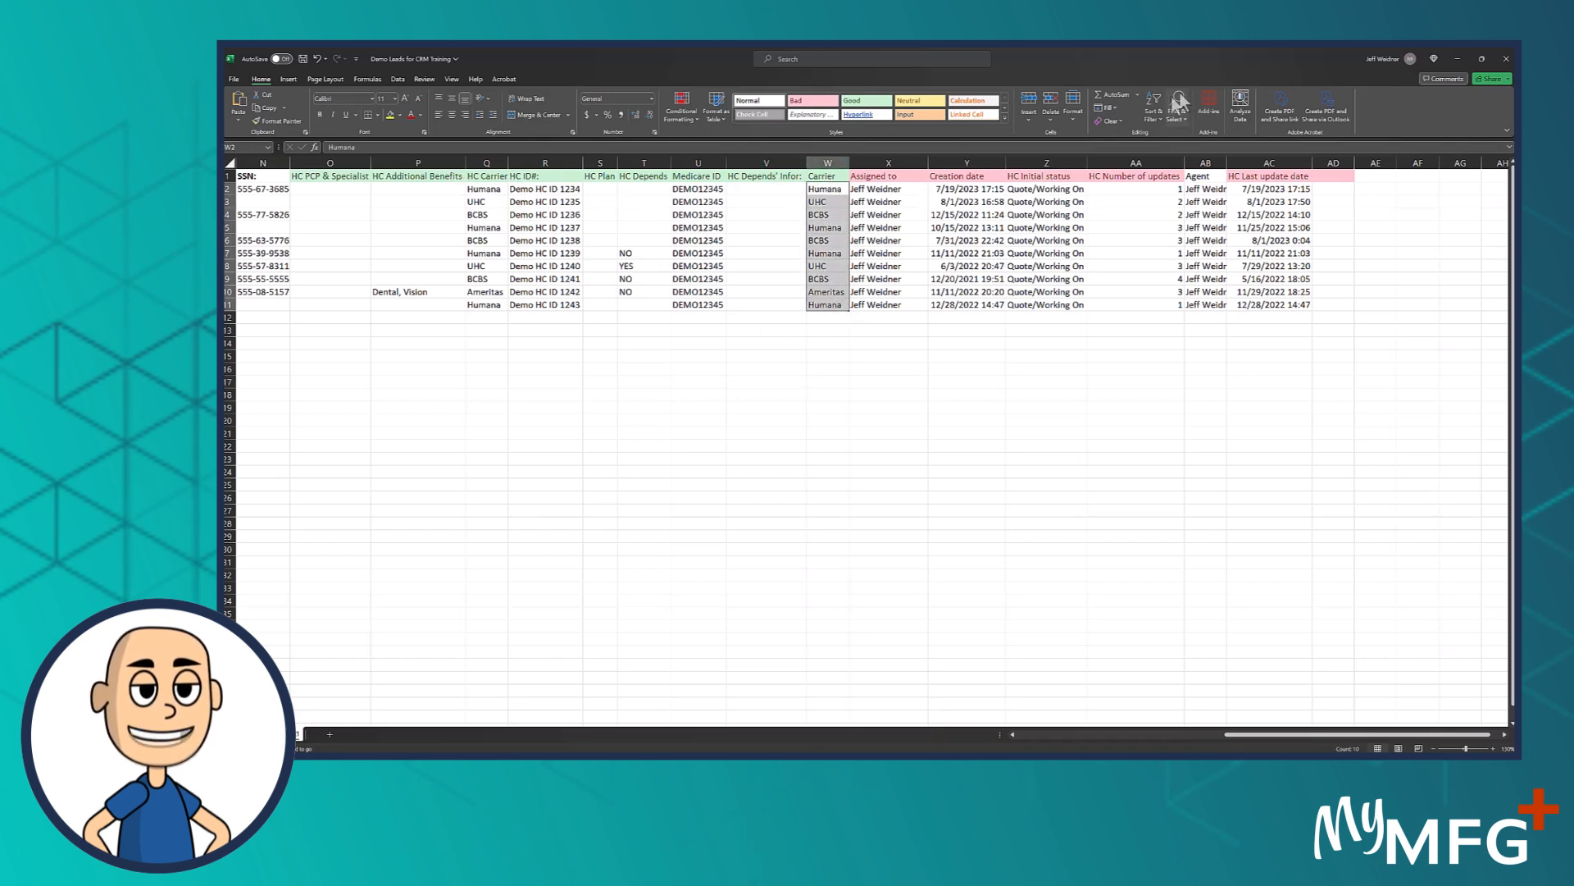
# Move the Excel workbook aside to return to the CRM and show 50 fields per page in 0.0 Imported List
pyautogui.moveTo(1267, 58); pyautogui.dragTo(226, 255)
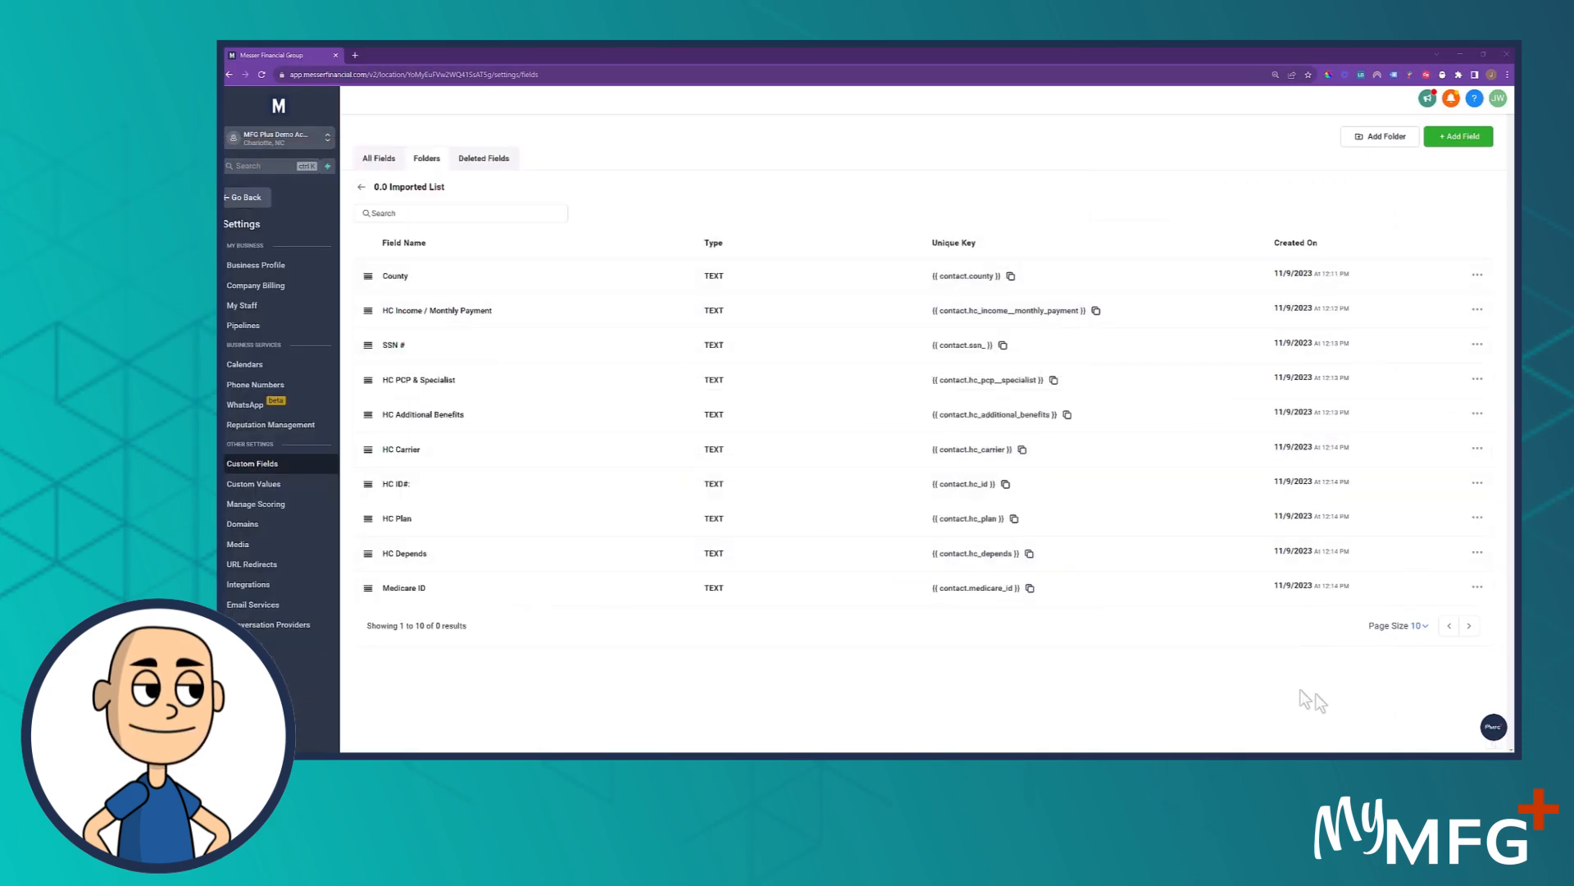
pyautogui.click(1422, 628)
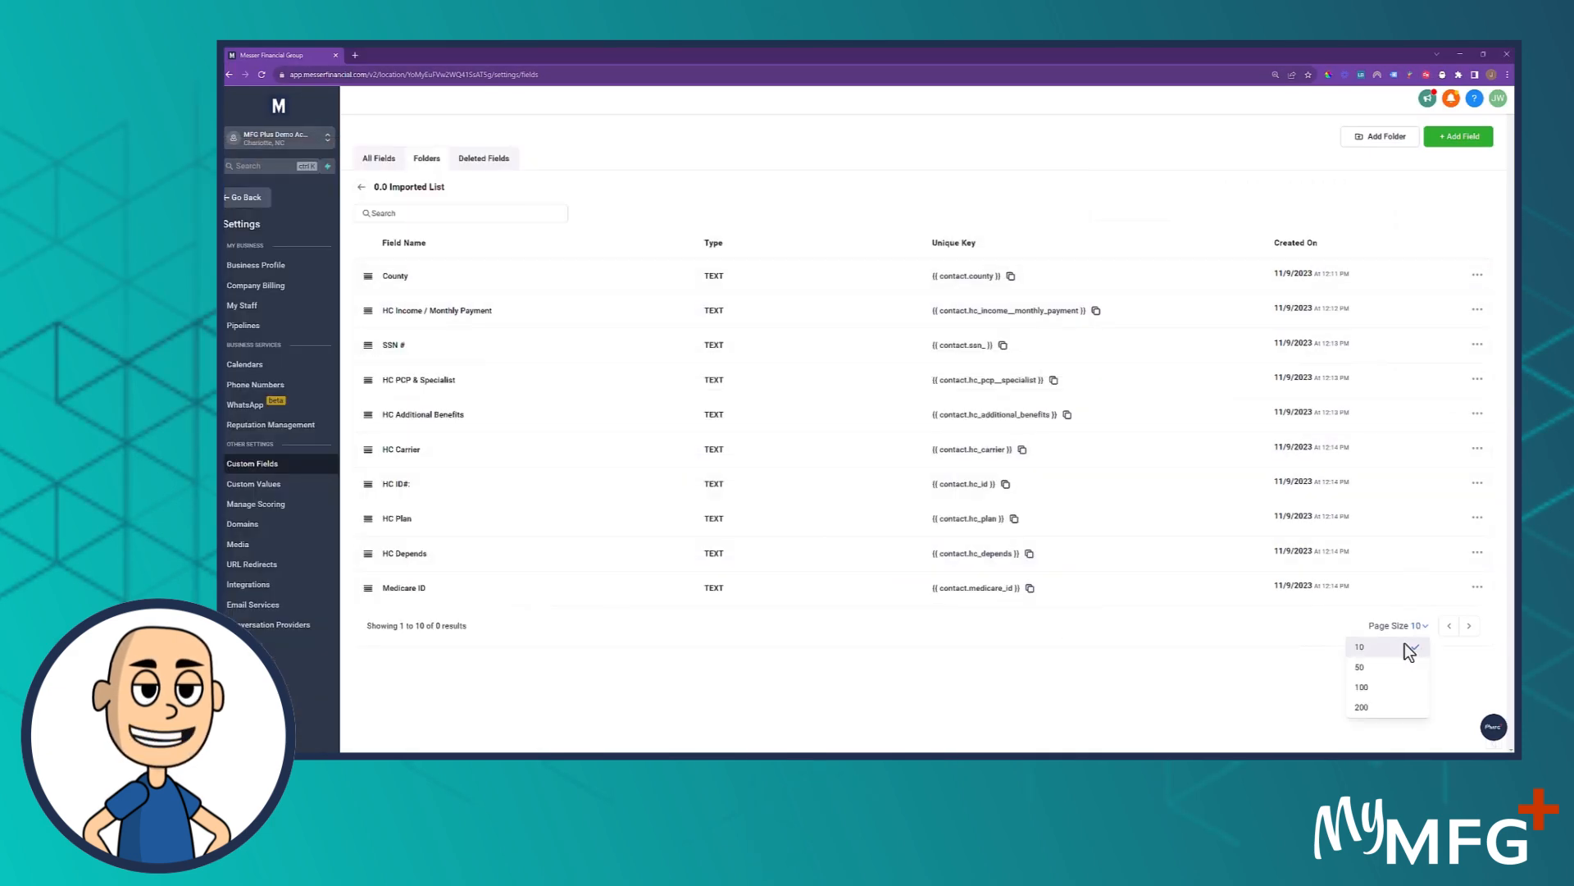
pyautogui.click(1359, 667)
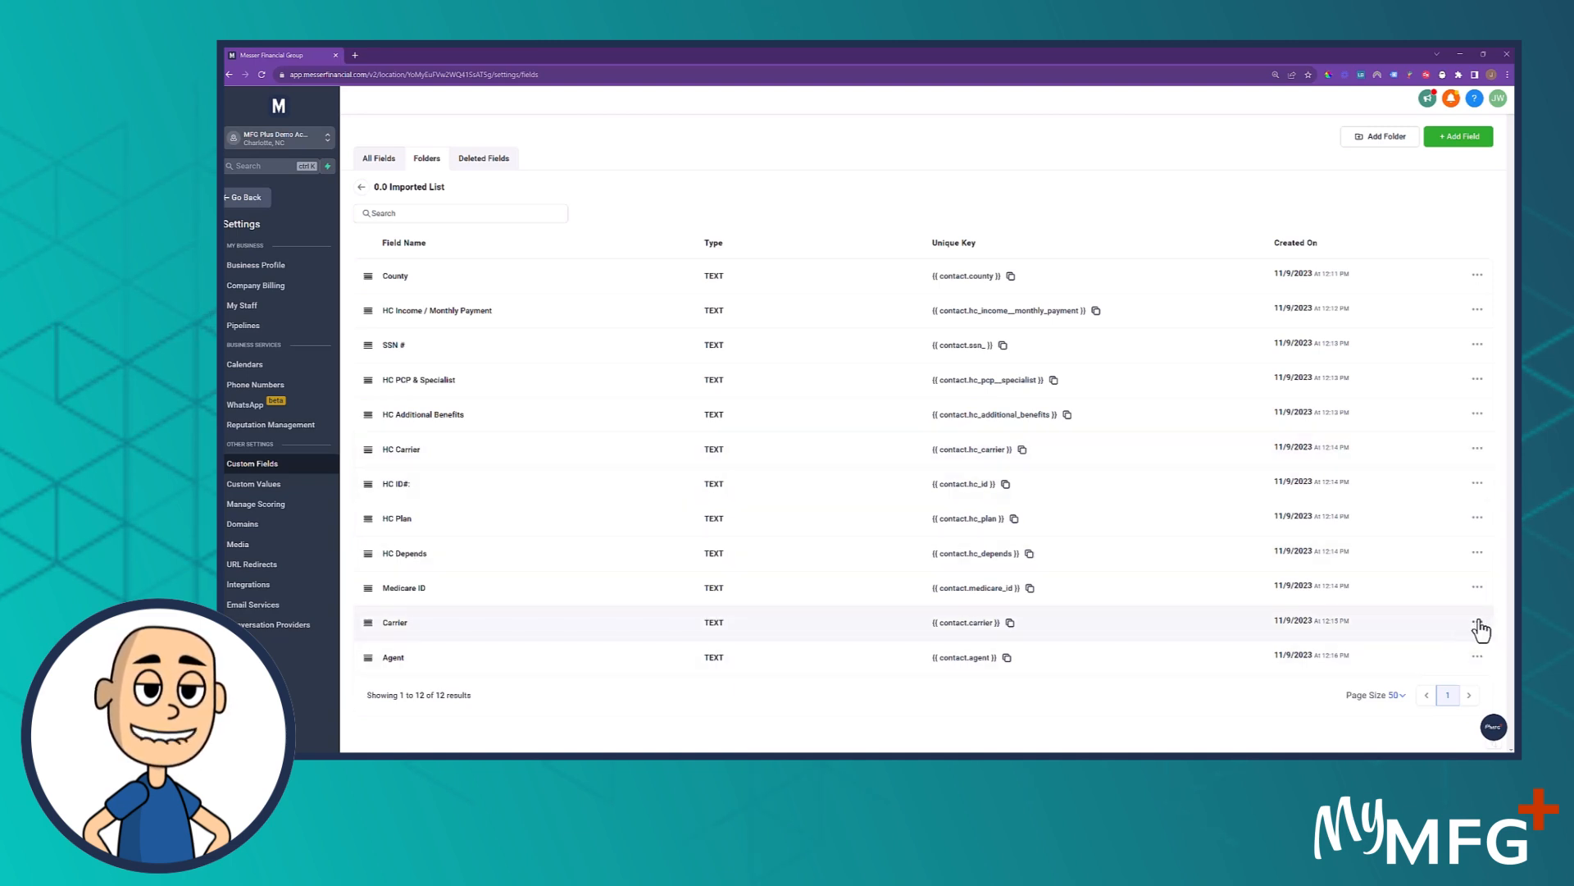
# Delete the duplicate Carrier custom field from the 0.0 Imported List folder and confirm the deletion
pyautogui.click(1478, 623)
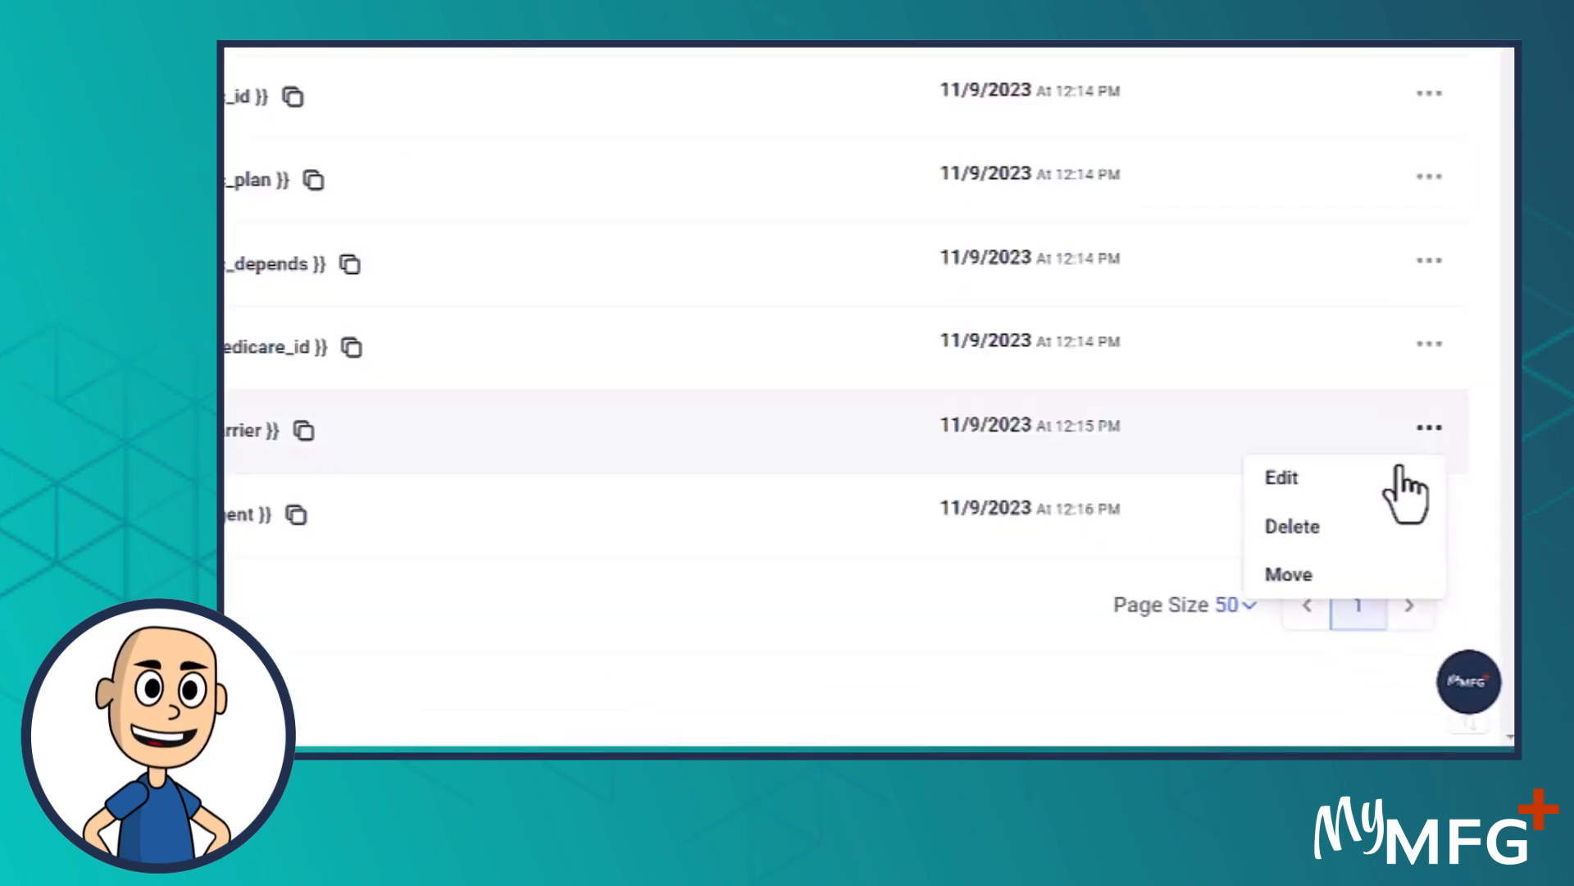
pyautogui.click(1293, 529)
pyautogui.click(1032, 192)
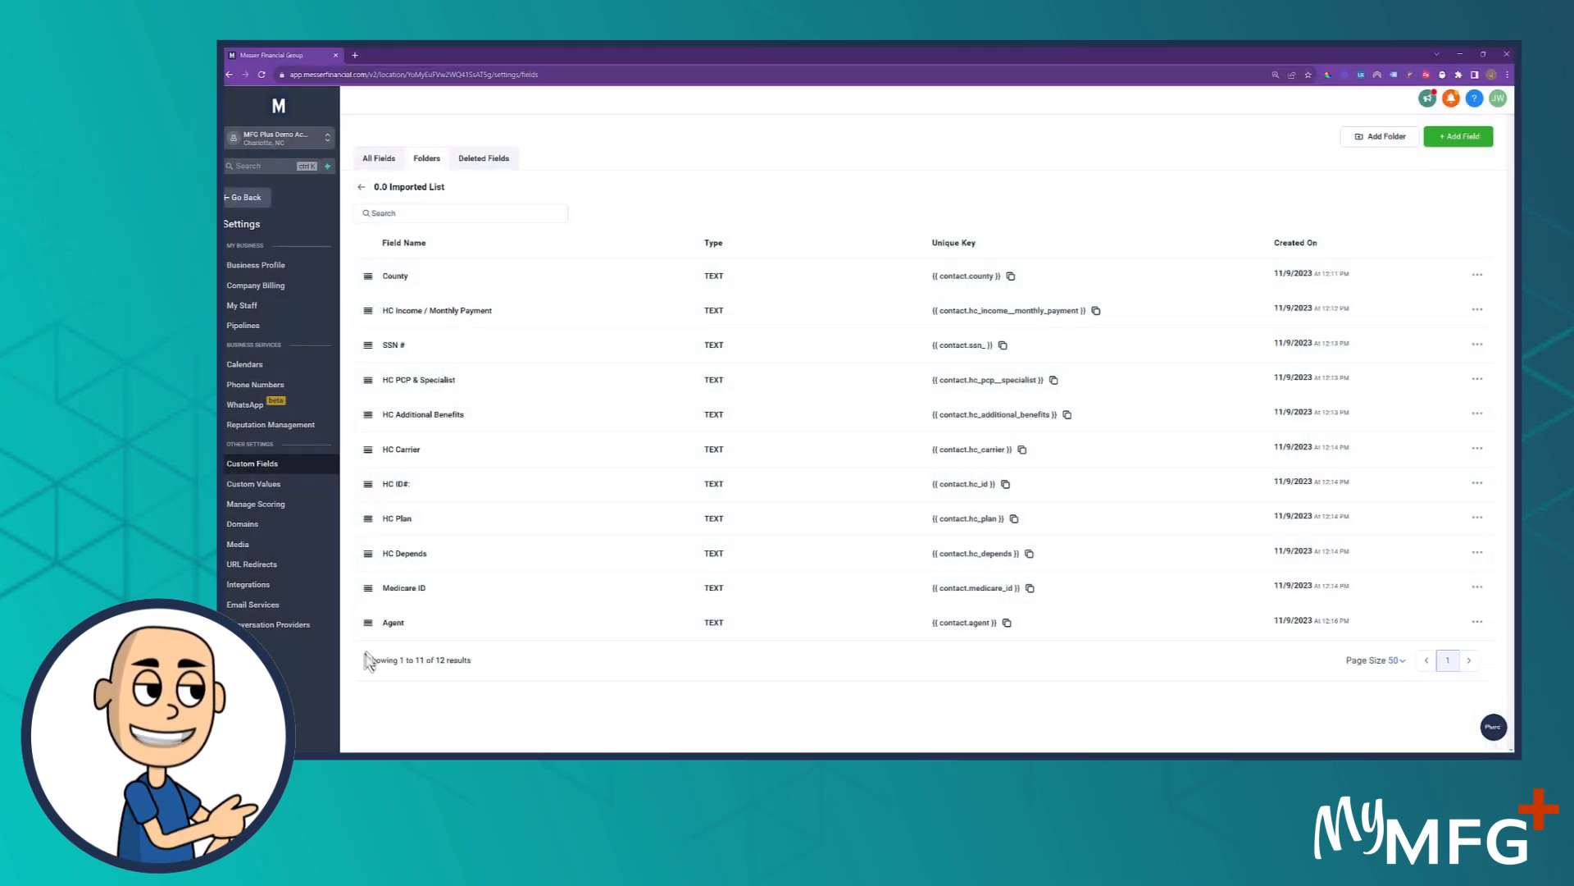
# Reorder the custom fields so Agent is first in the list and SSN # comes directly after it
pyautogui.moveTo(365, 616); pyautogui.dragTo(367, 290)
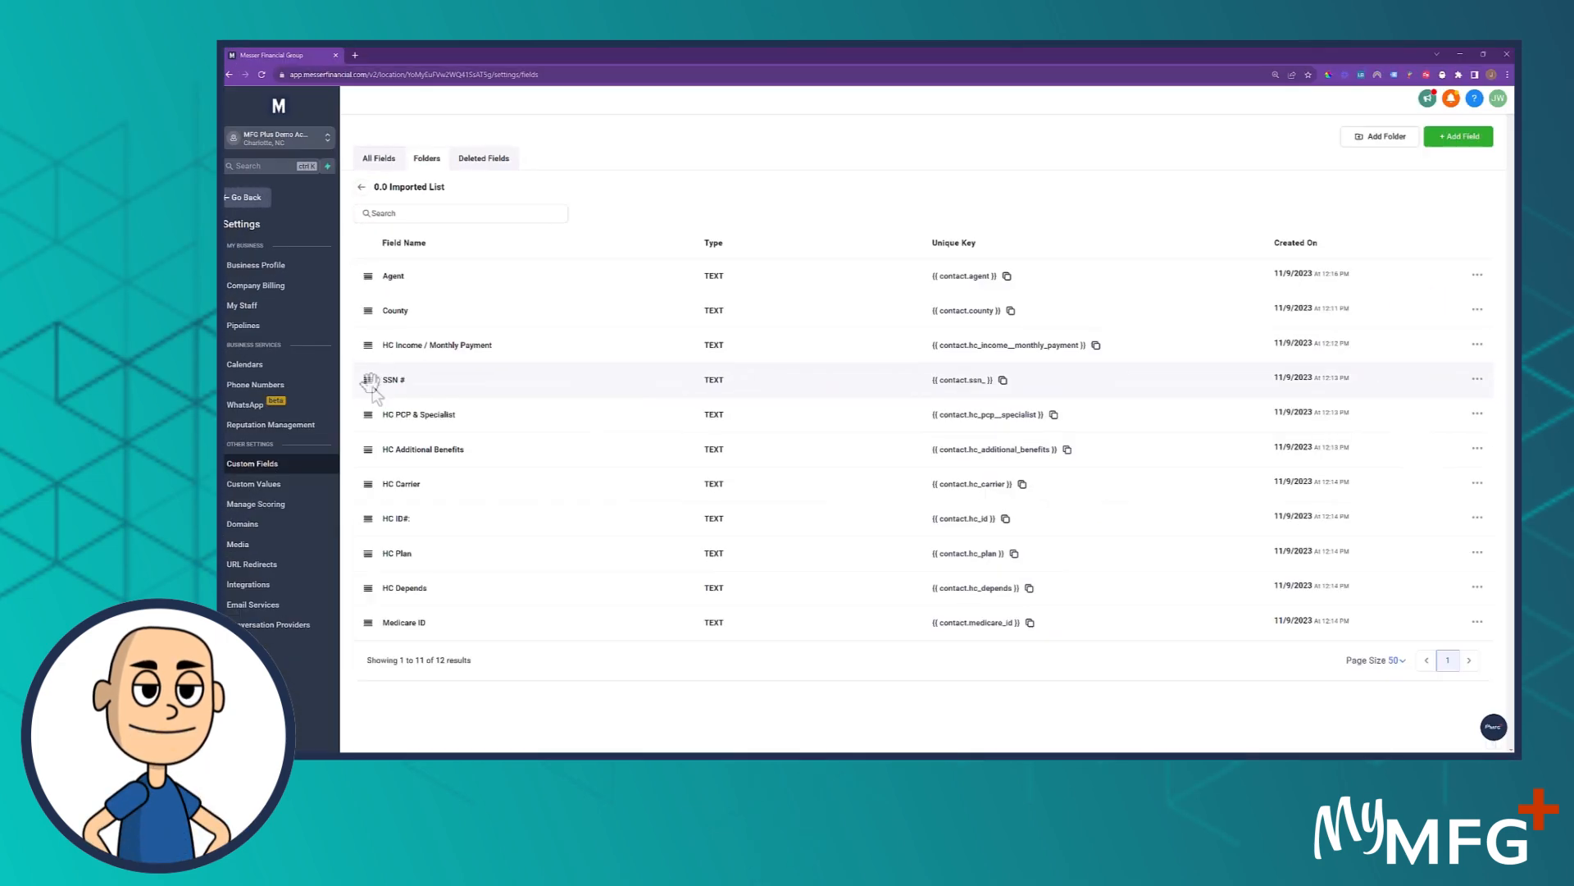
pyautogui.moveTo(369, 380); pyautogui.dragTo(376, 313)
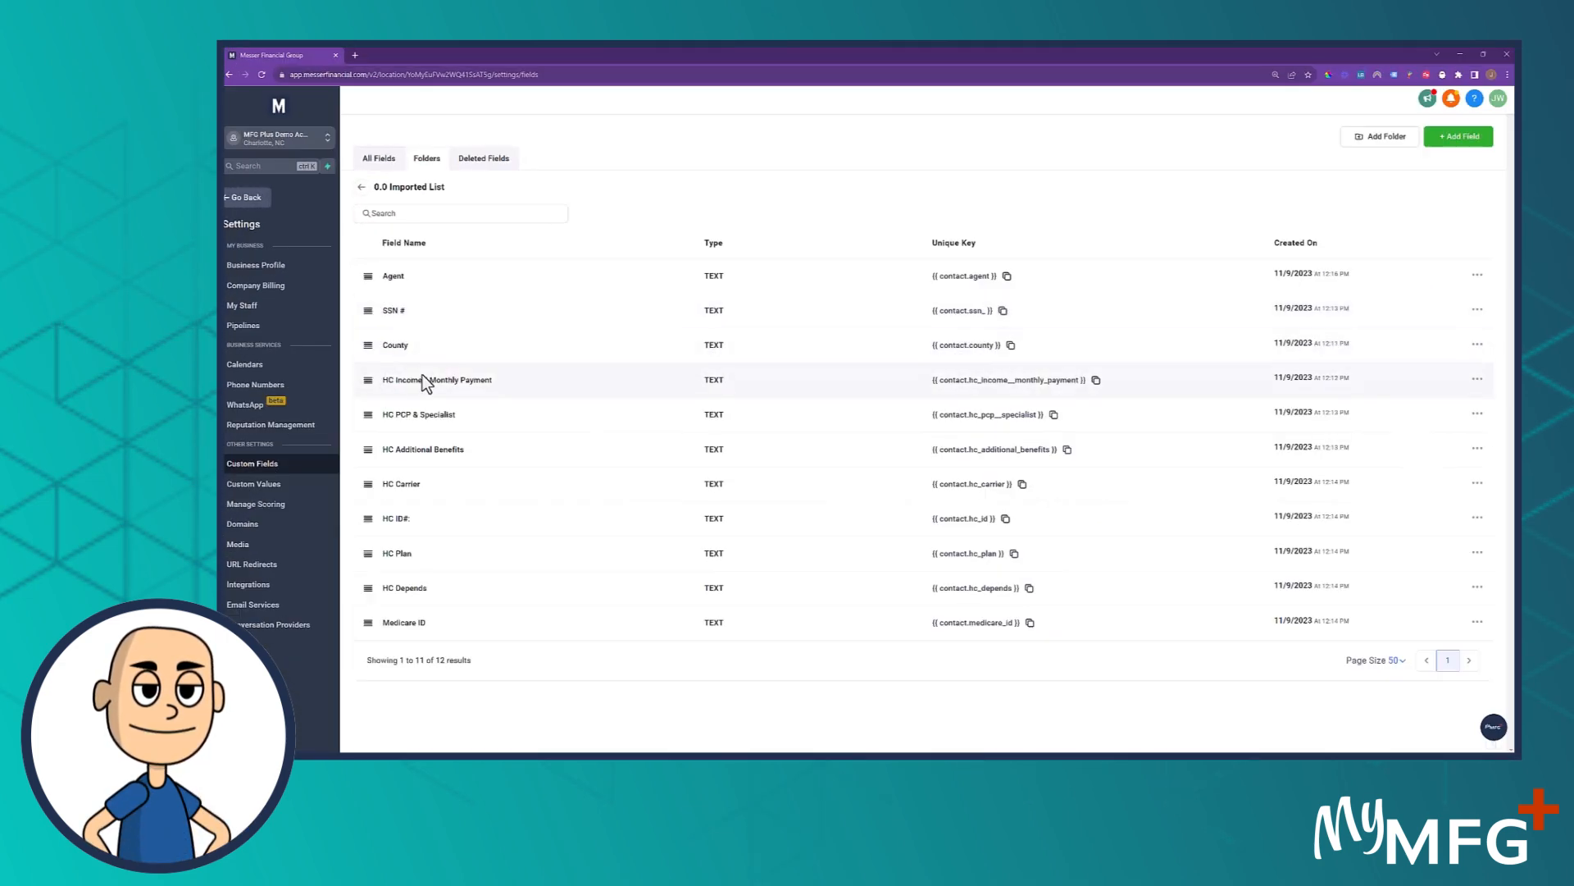
pyautogui.moveTo(407, 281); pyautogui.dragTo(405, 345)
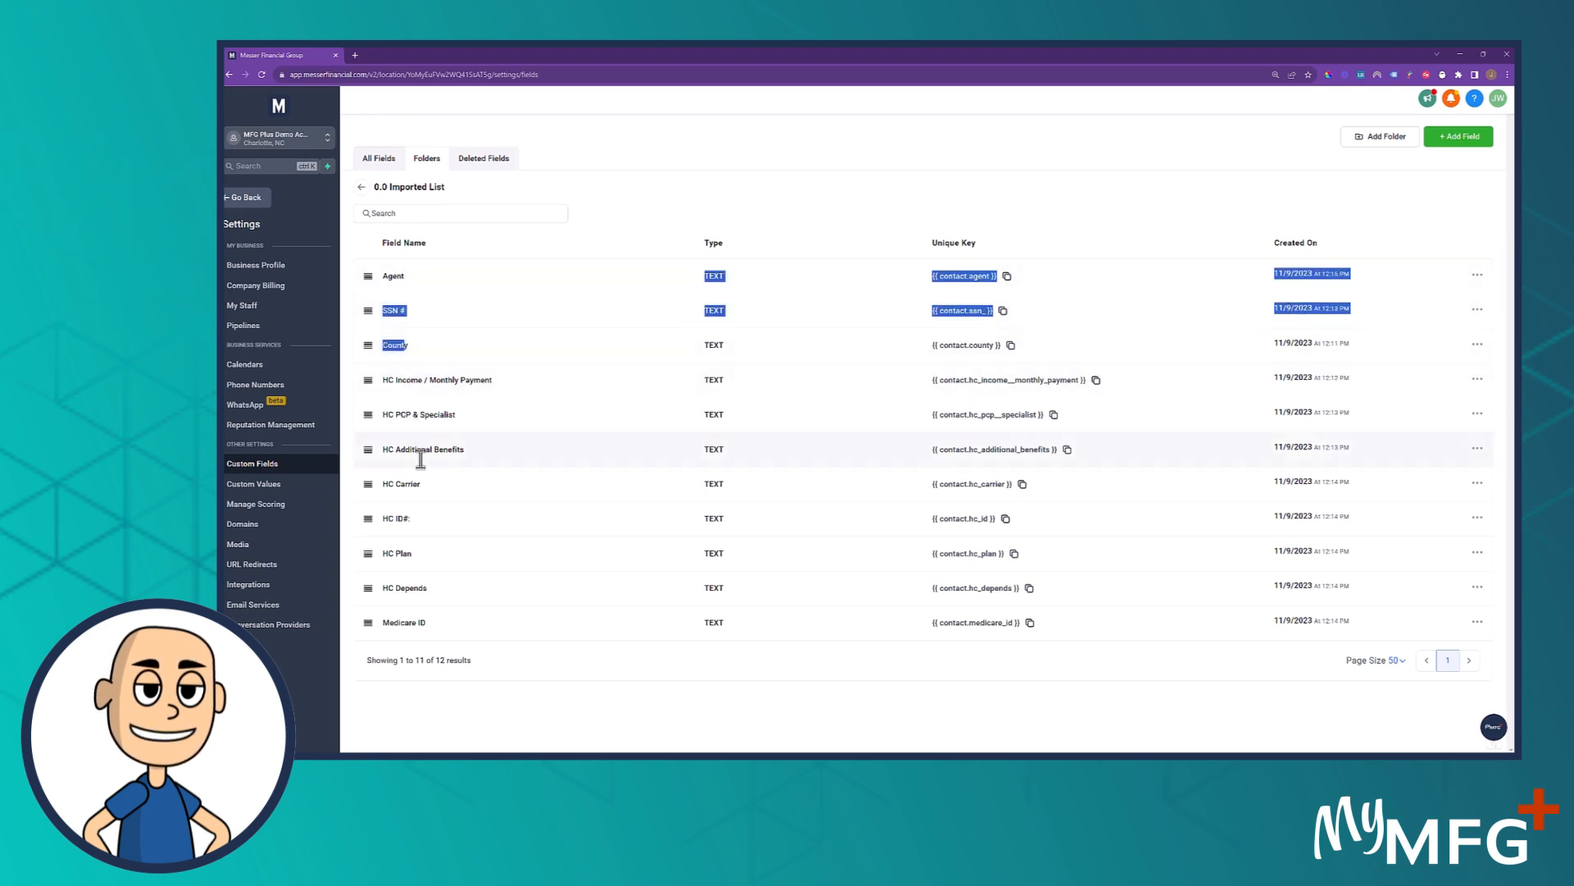
pyautogui.click(448, 691)
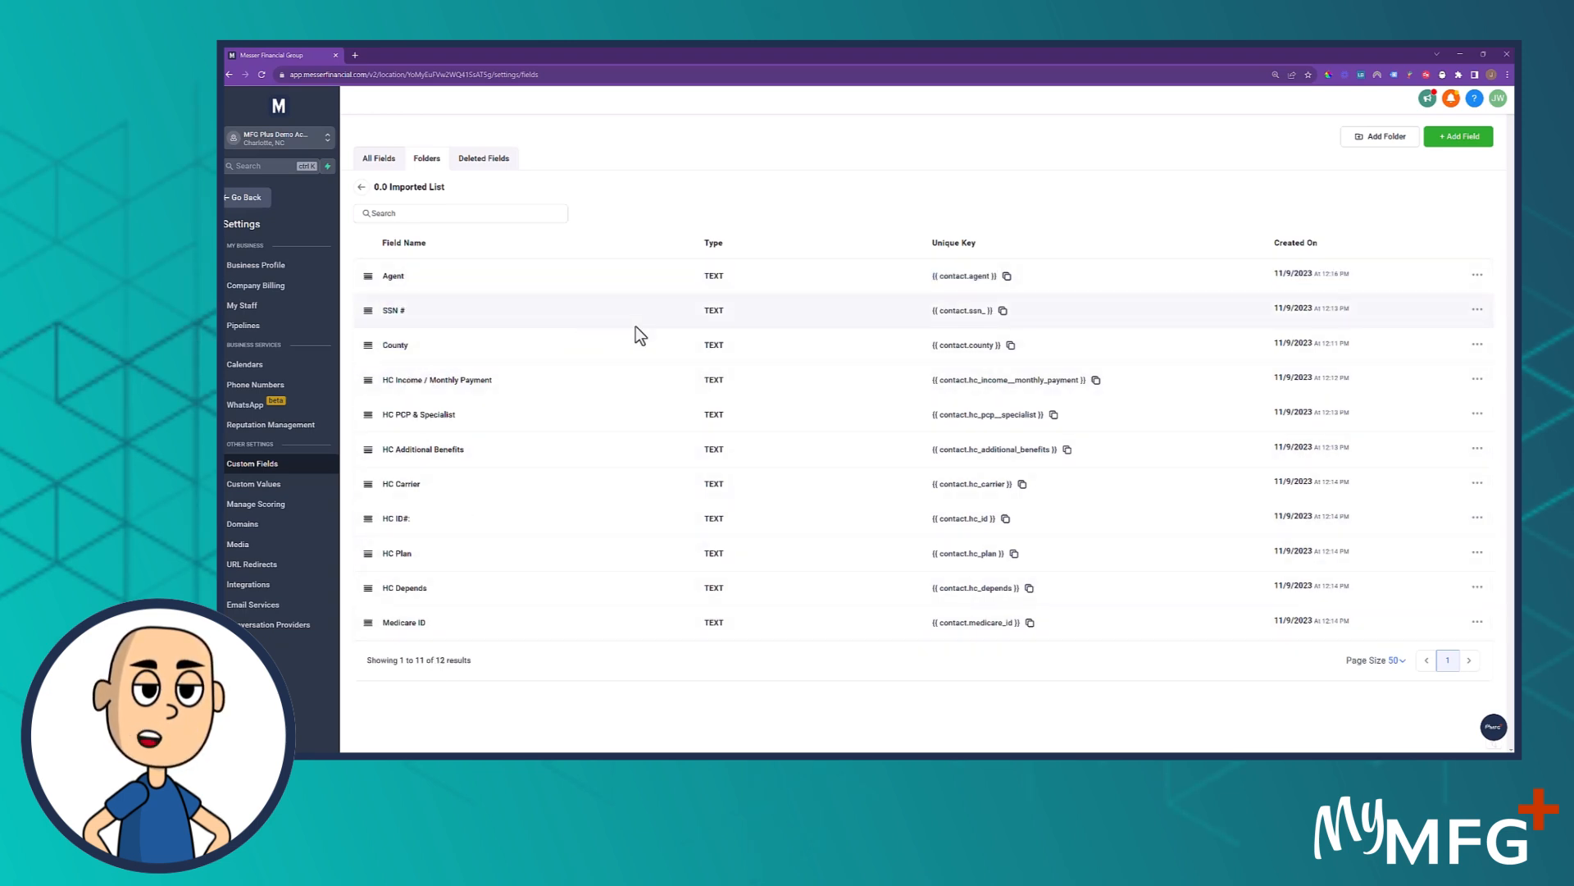
# Leave the settings, open the last contact's record in Contacts, and collapse its Contact section
pyautogui.click(239, 198)
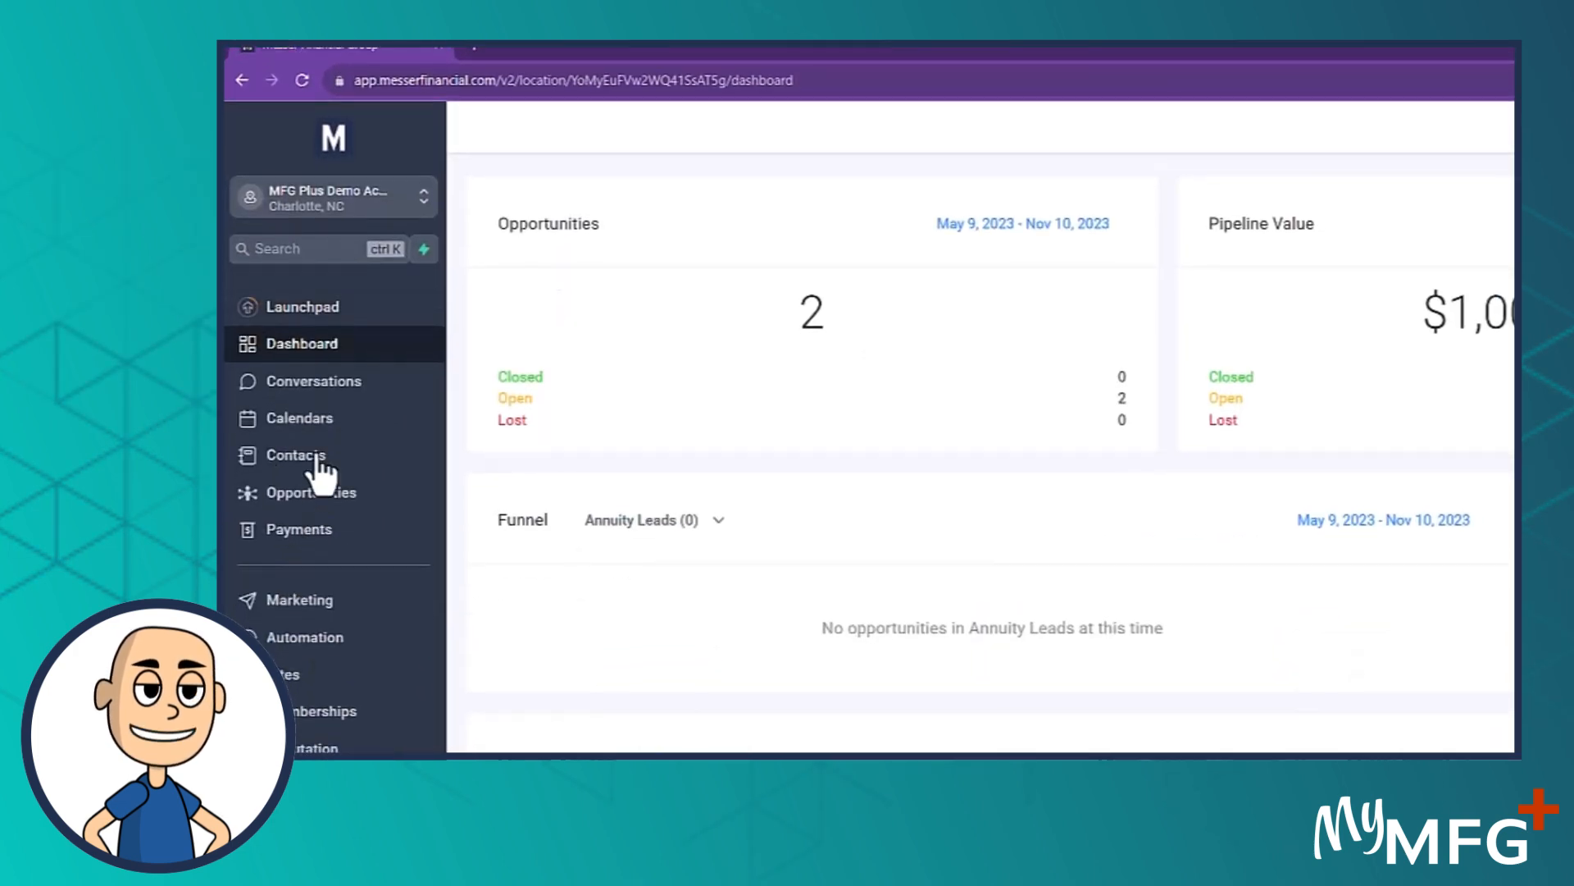
pyautogui.click(312, 449)
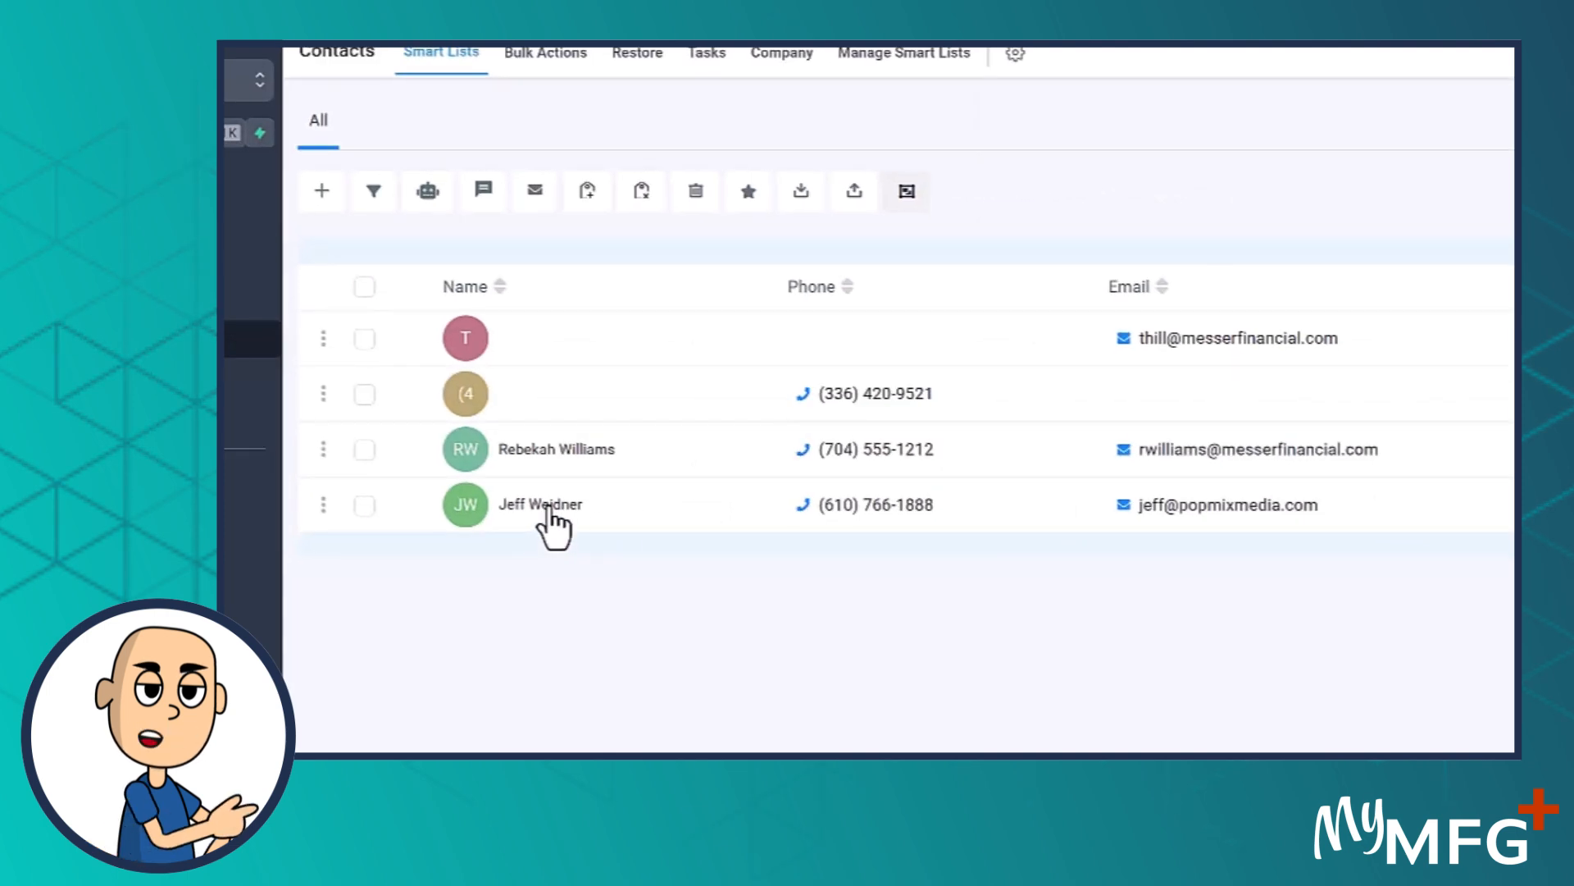
pyautogui.click(547, 506)
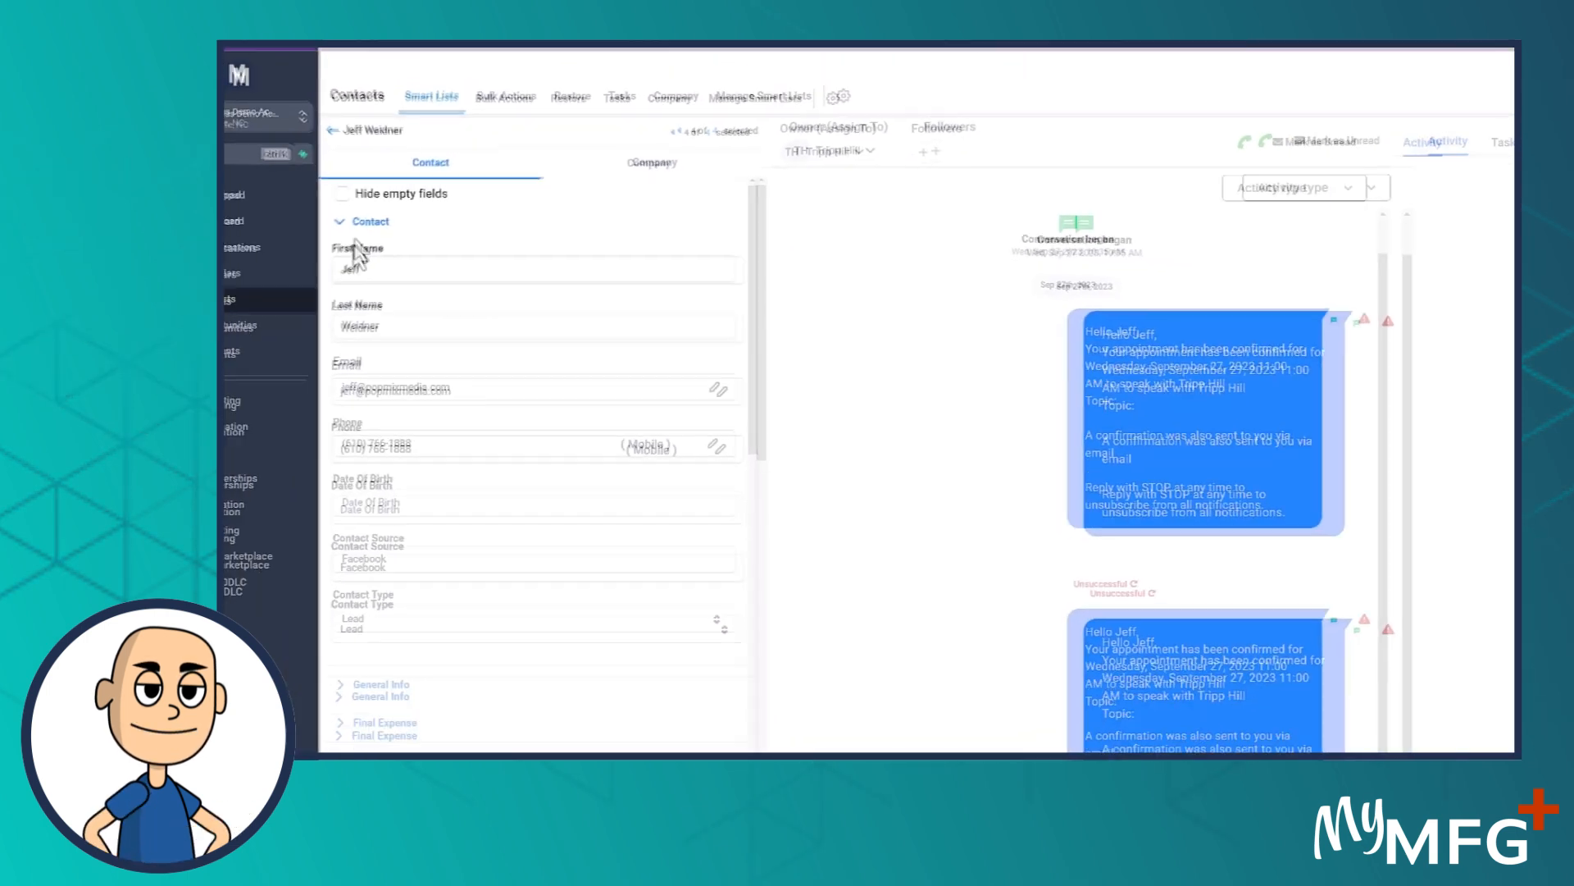
pyautogui.click(369, 218)
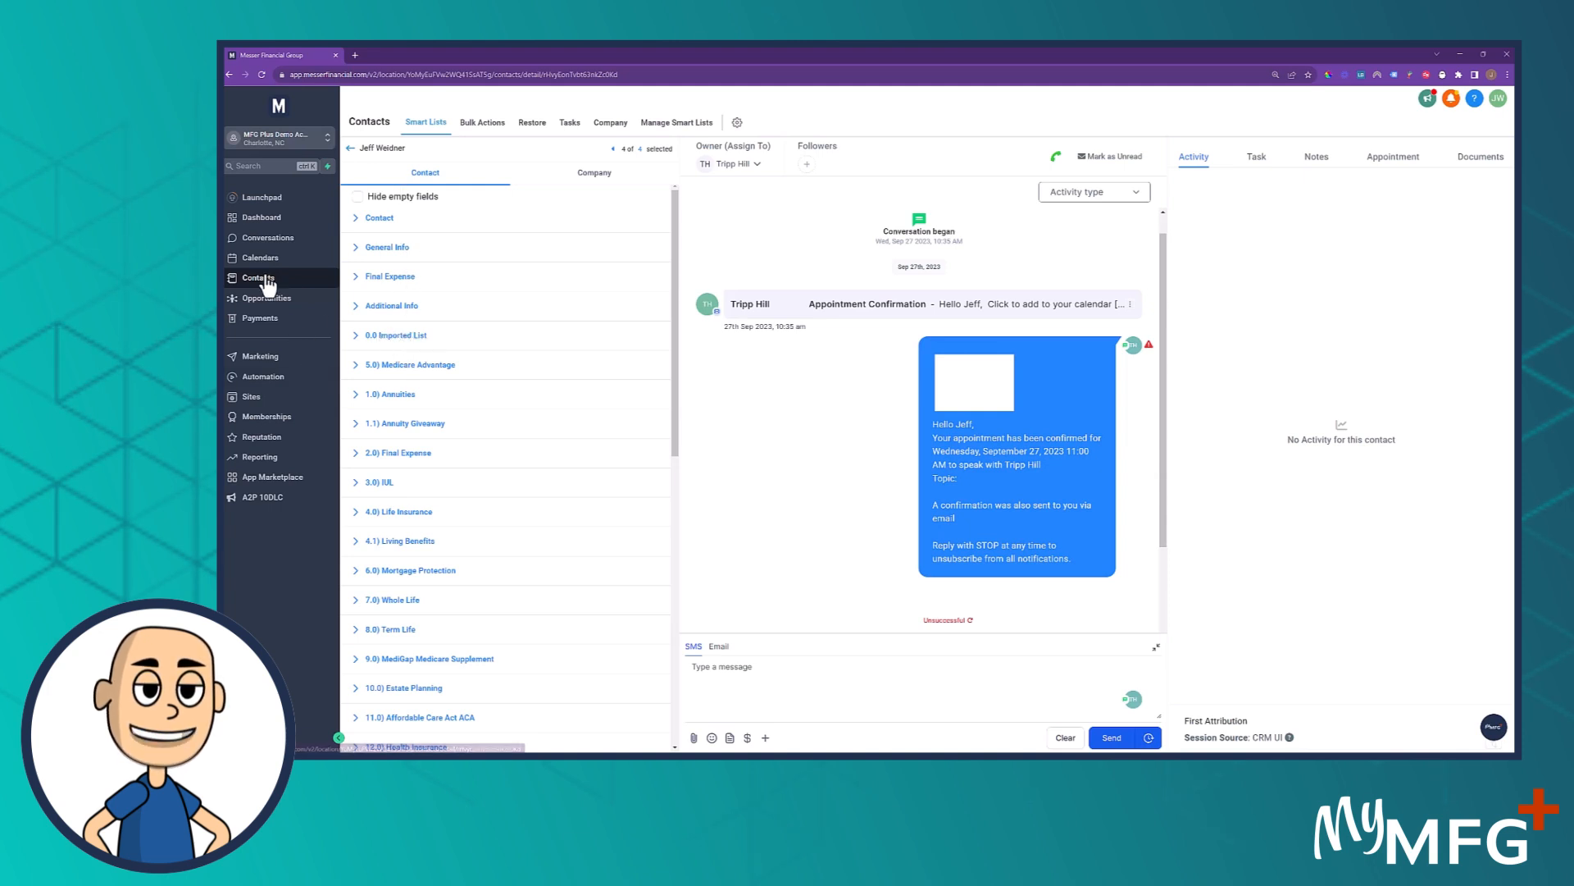
# Review the custom fields in the contact's 0.0 Imported List section and check the Owner (Assign To) options
pyautogui.click(392, 339)
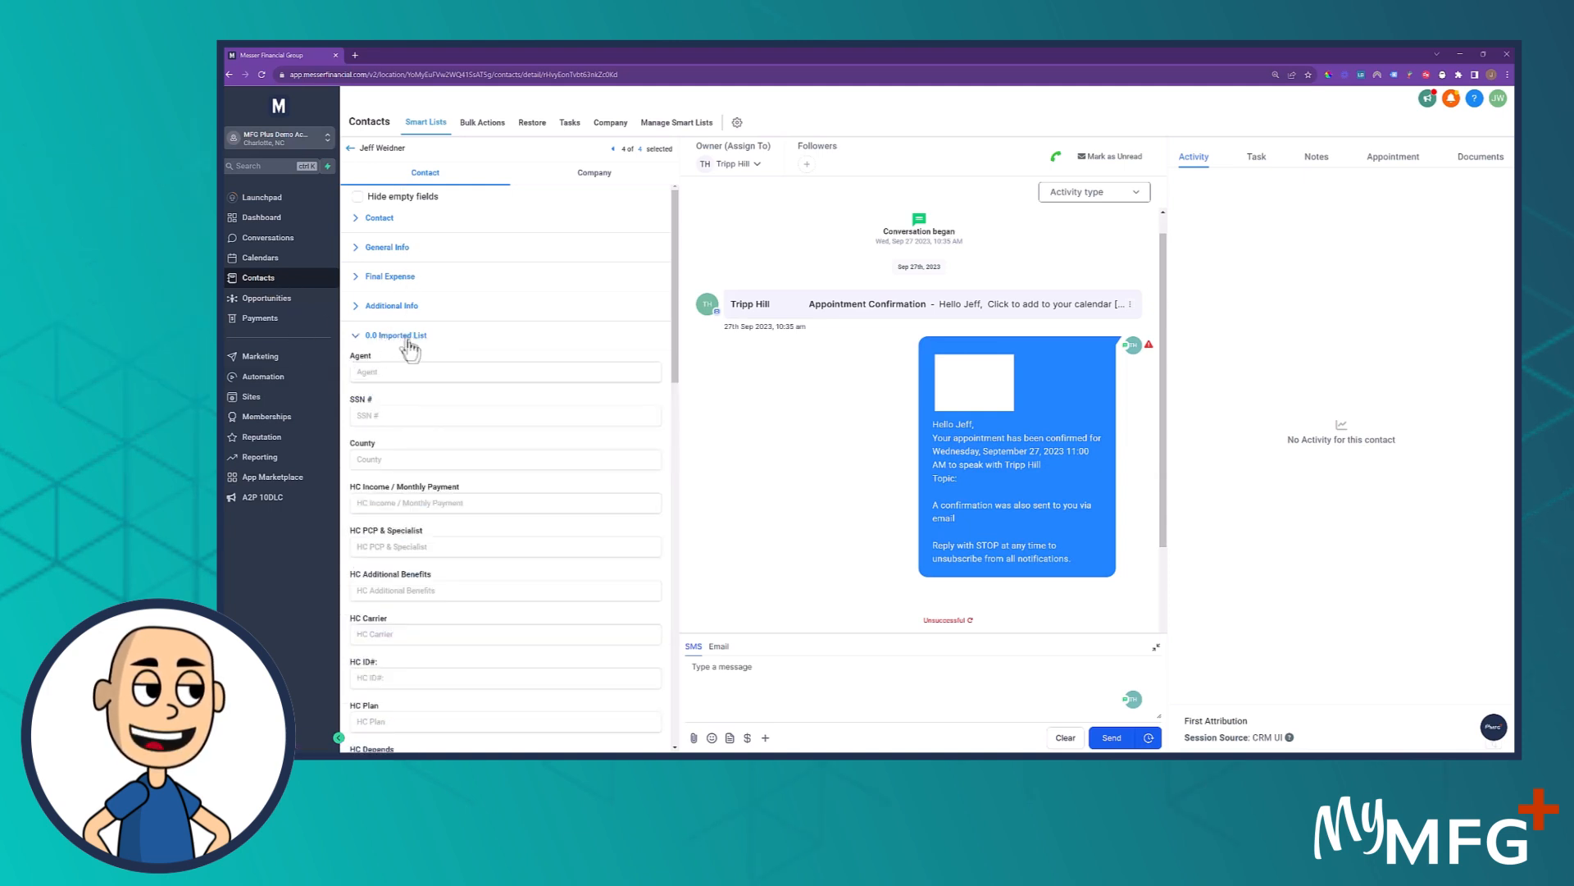
pyautogui.scroll(-1, 420, 628)
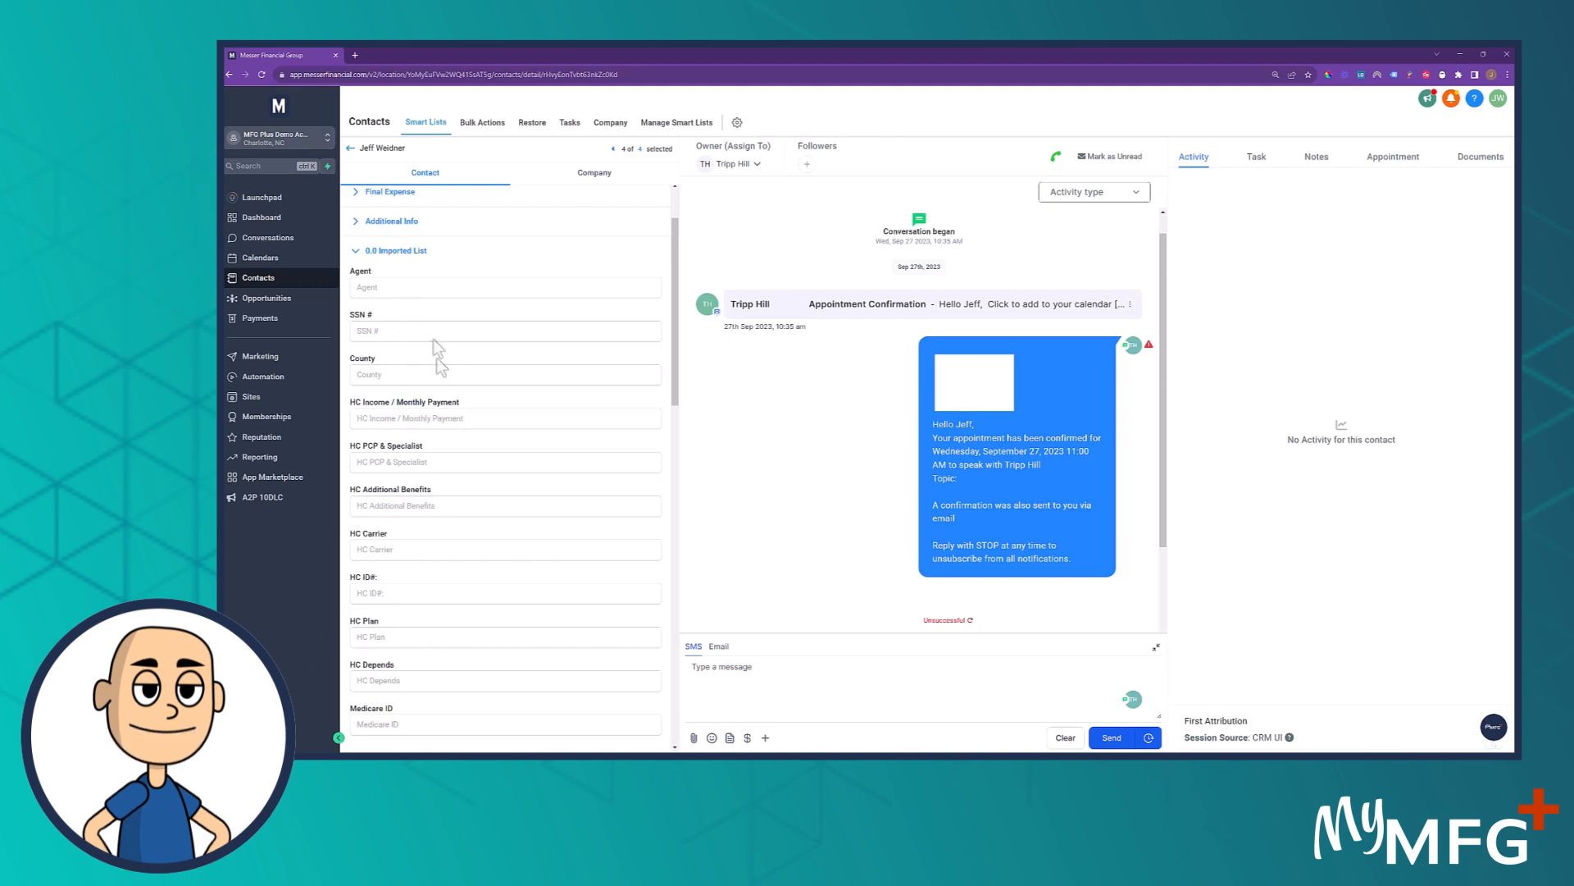
pyautogui.scroll(-4, 463, 525)
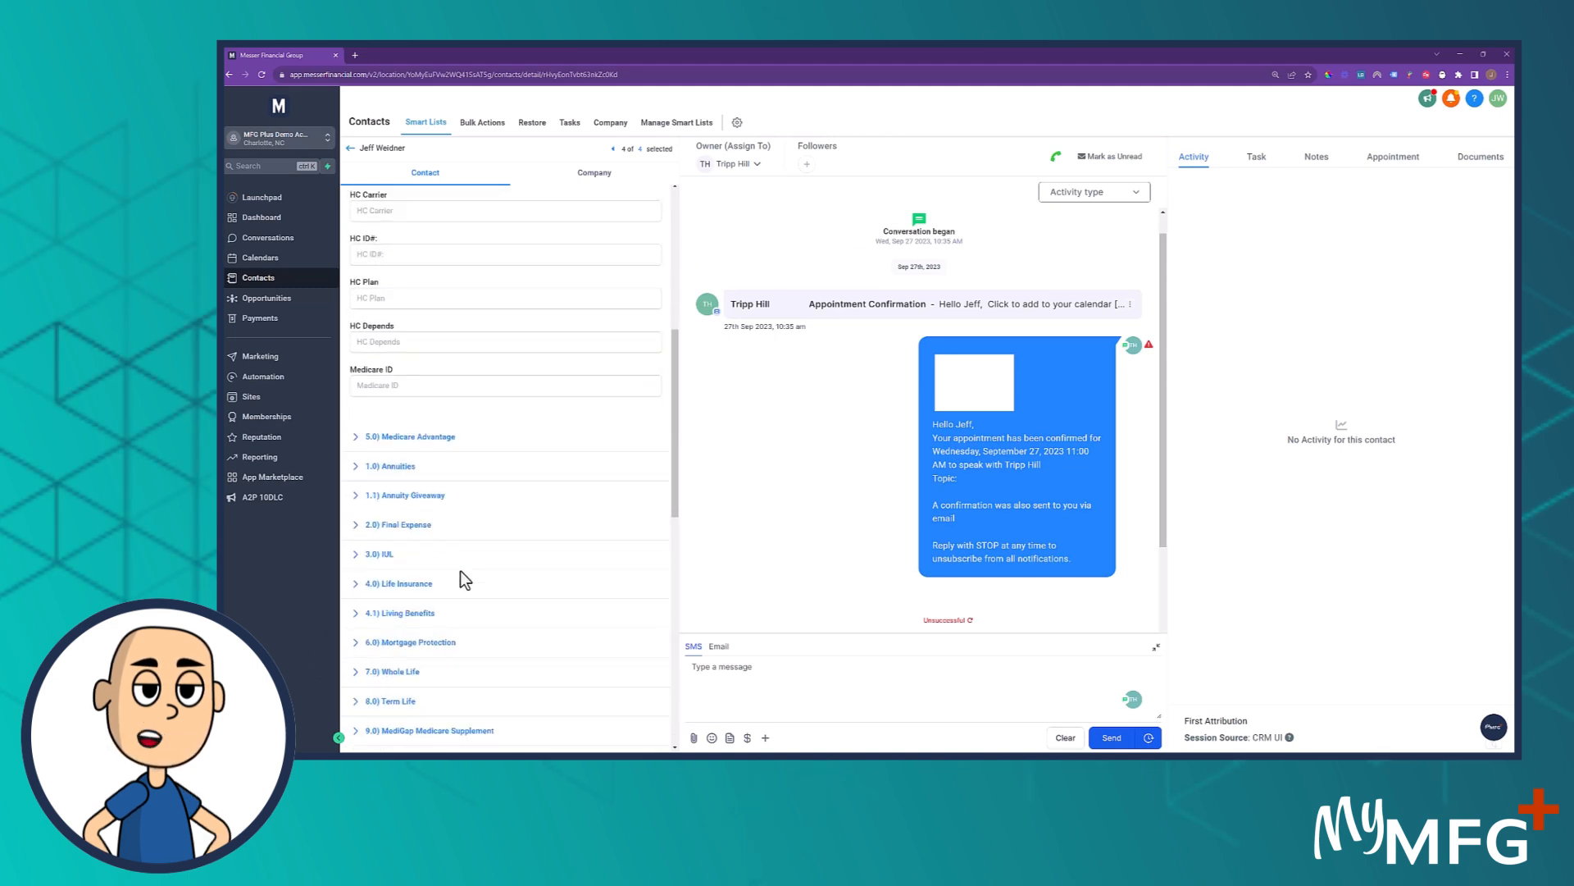
pyautogui.scroll(4, 460, 571)
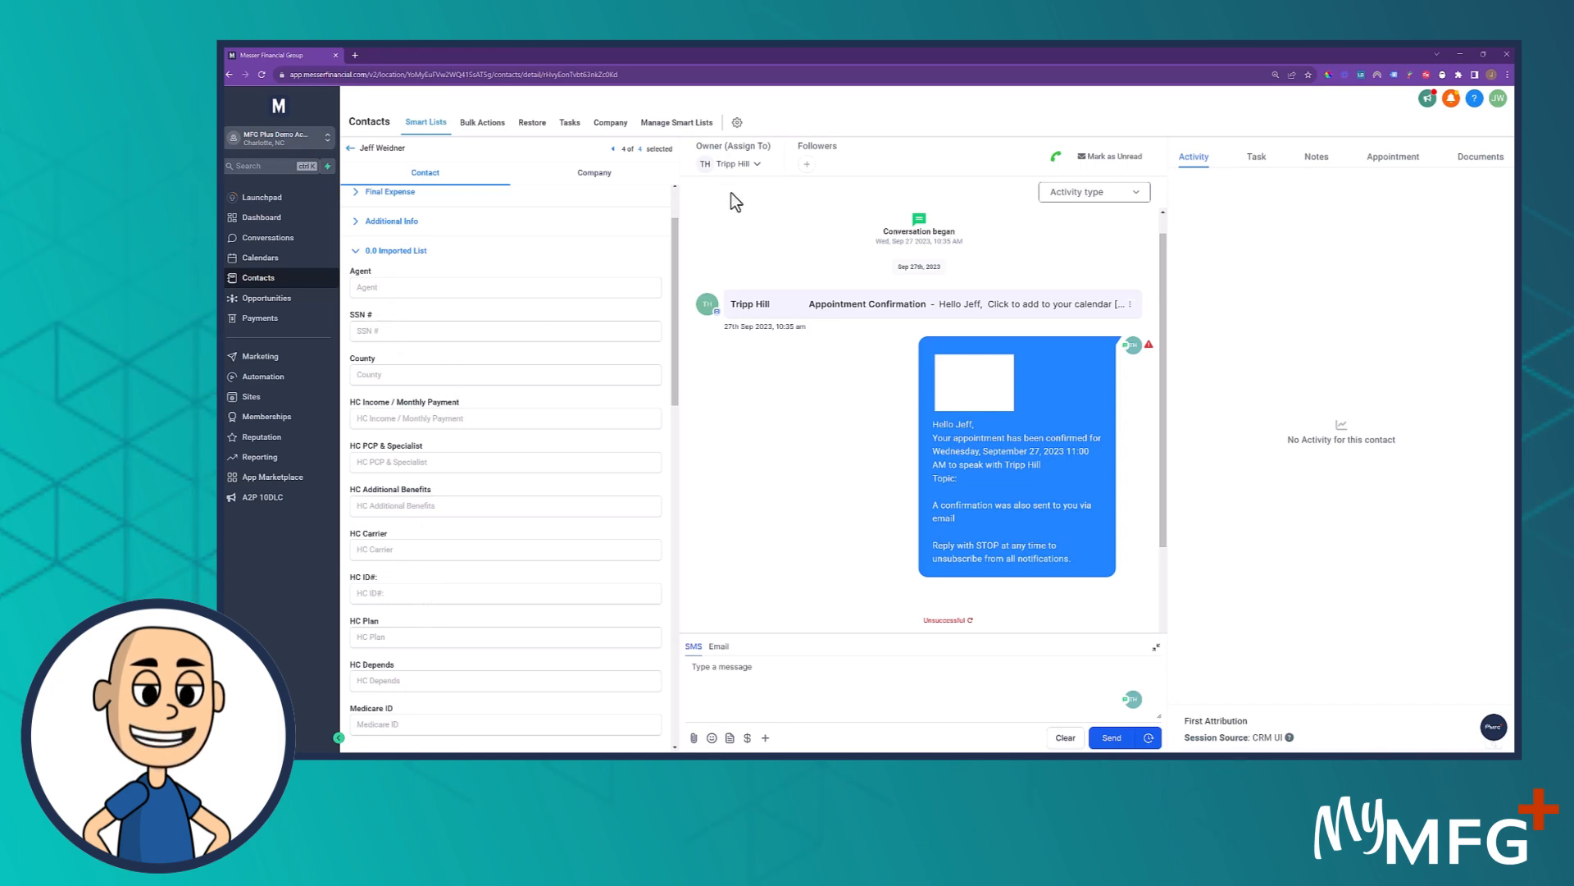
pyautogui.click(756, 165)
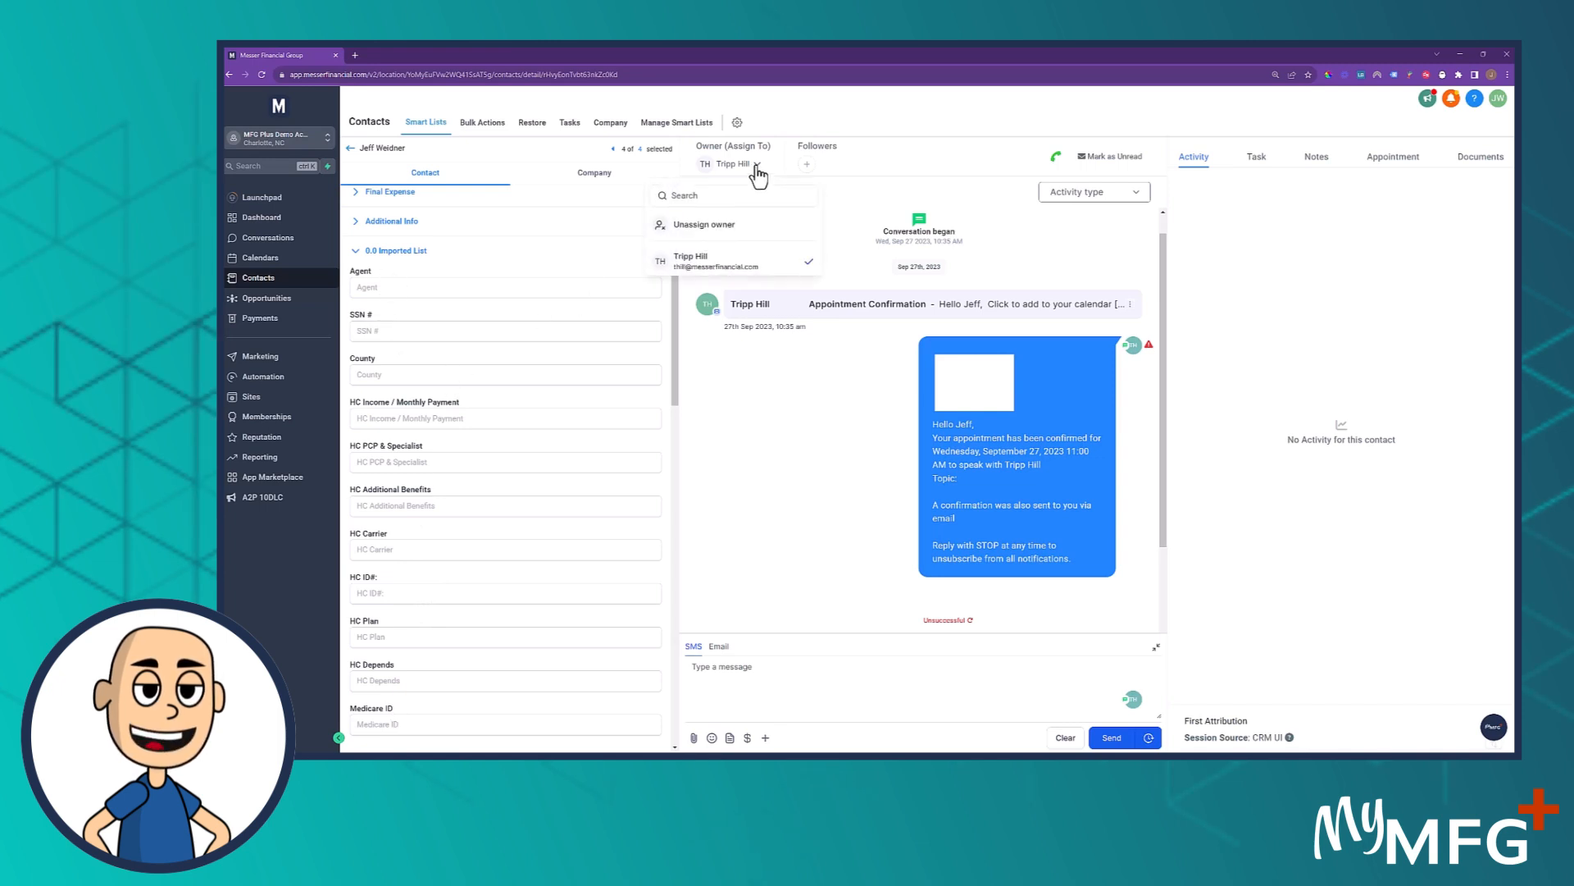
pyautogui.click(922, 119)
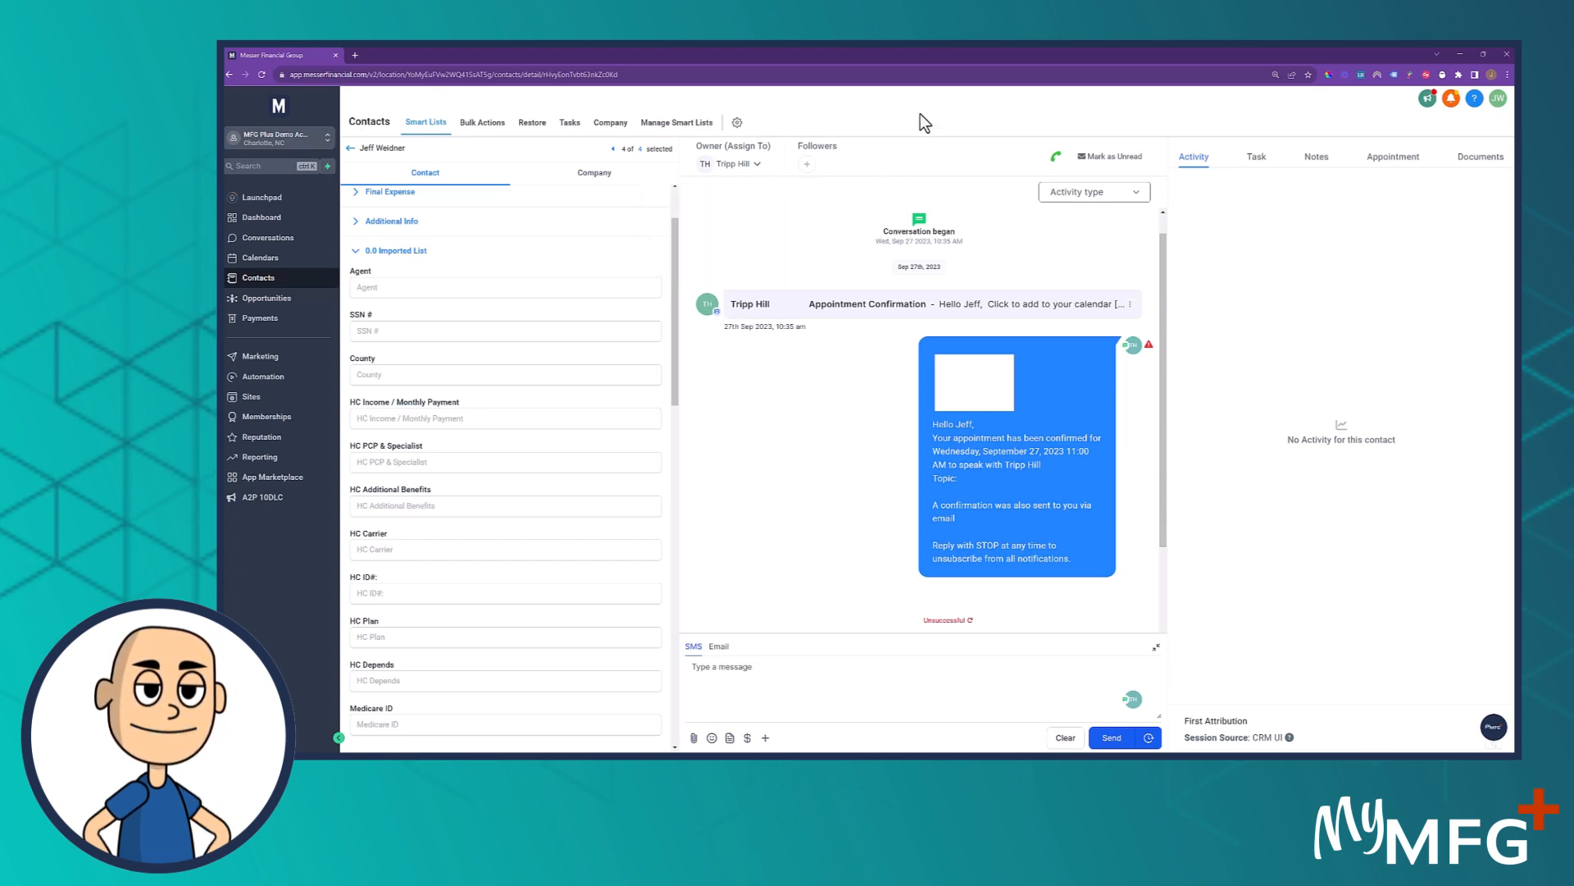
pyautogui.click(374, 252)
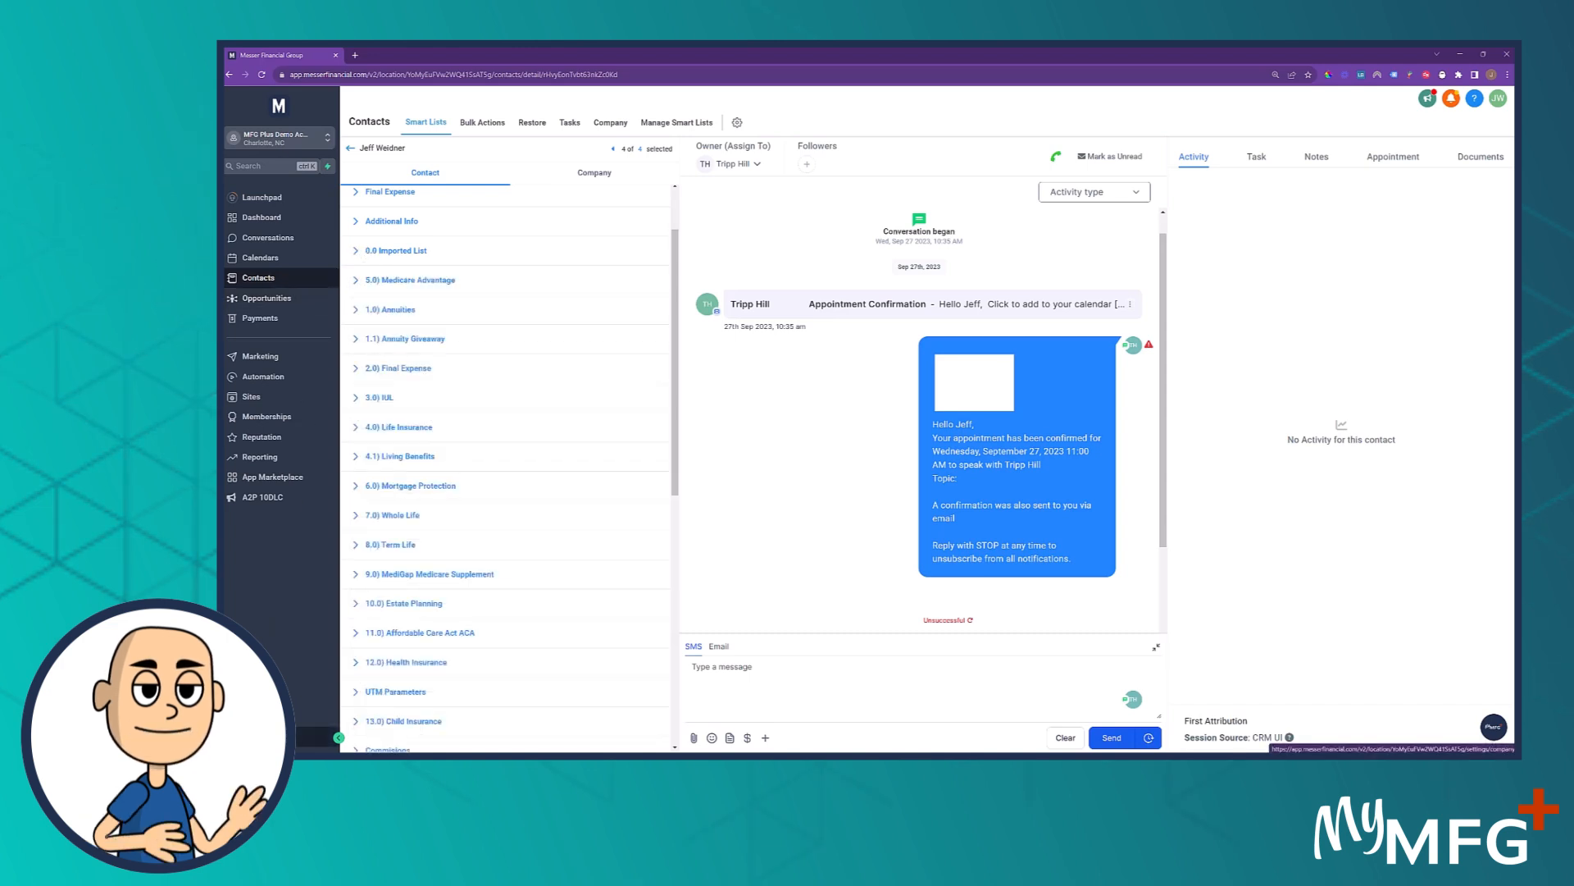
# Reopen the 0.0 Imported List folder in the Custom Fields settings, review its field order, and leave the settings
pyautogui.click(268, 736)
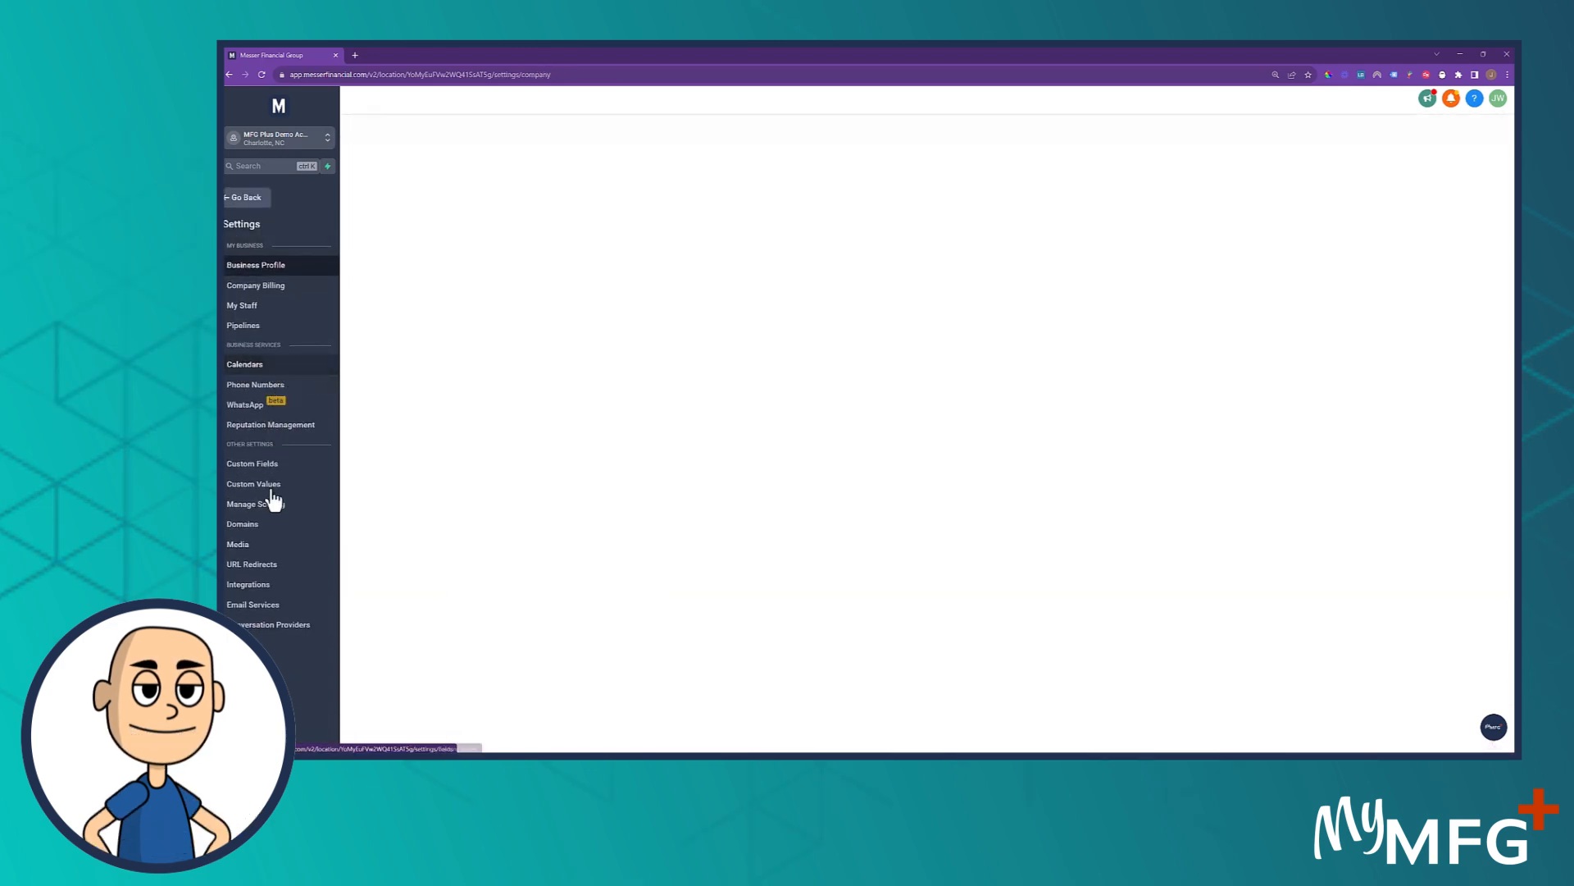
pyautogui.click(264, 463)
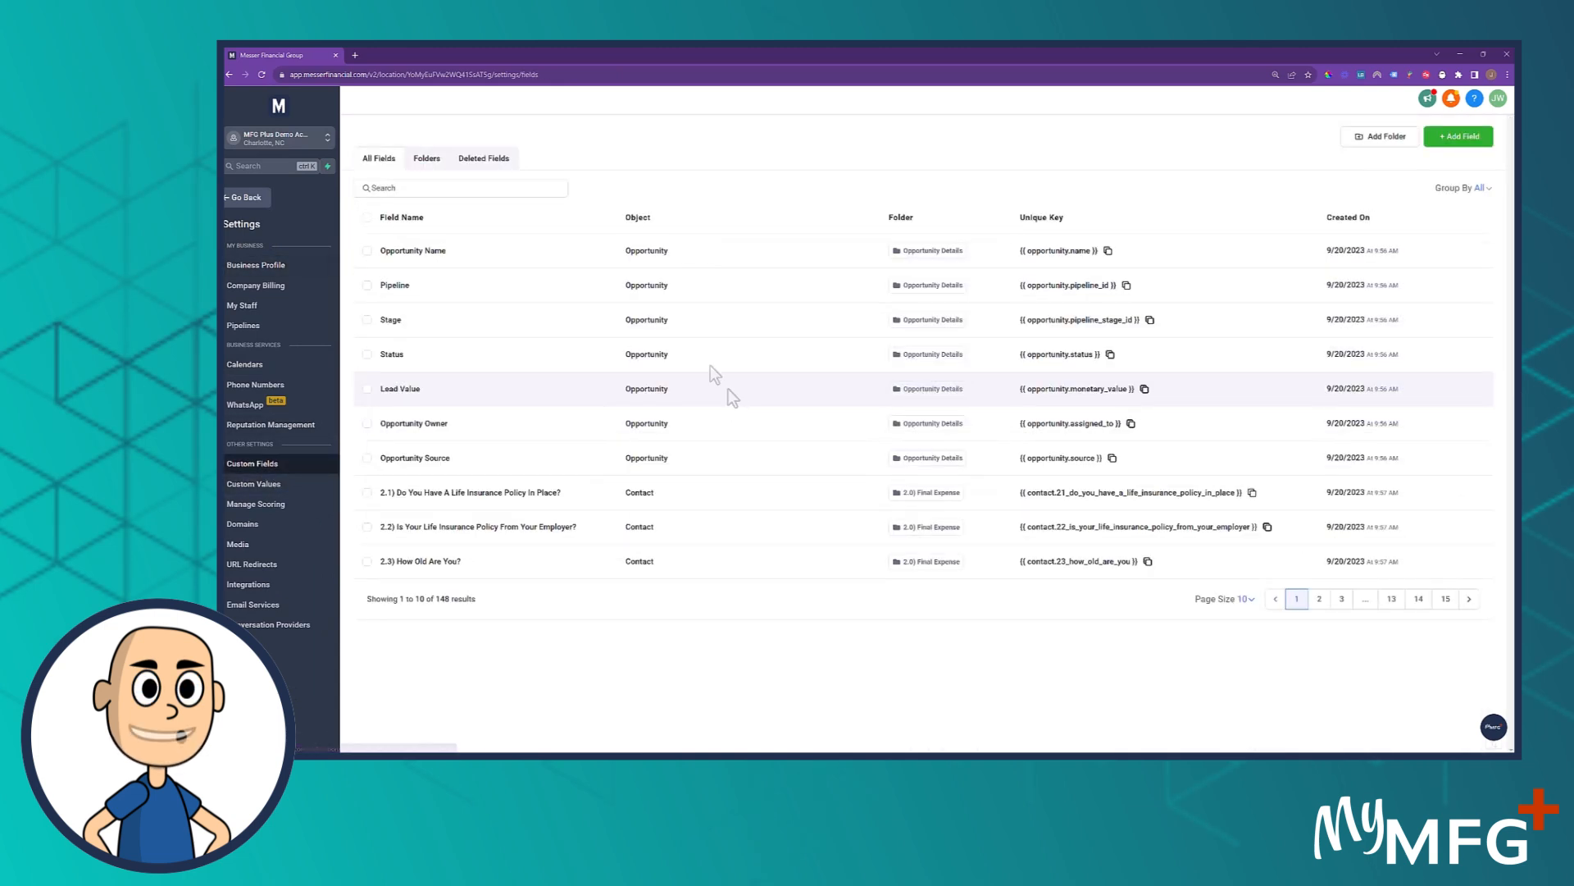
pyautogui.click(430, 160)
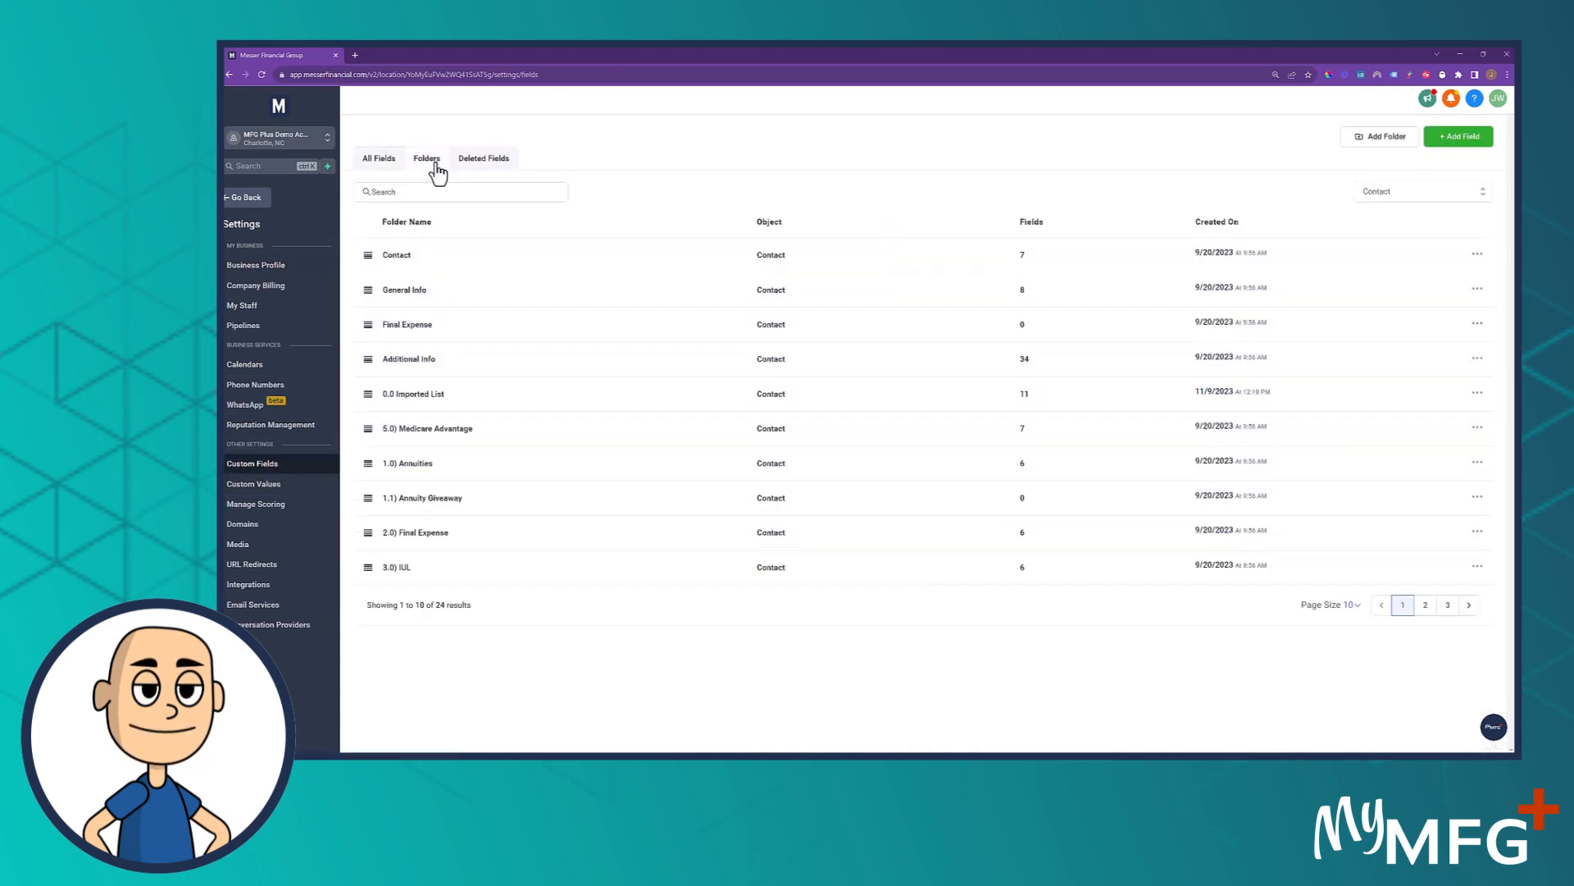
pyautogui.click(414, 397)
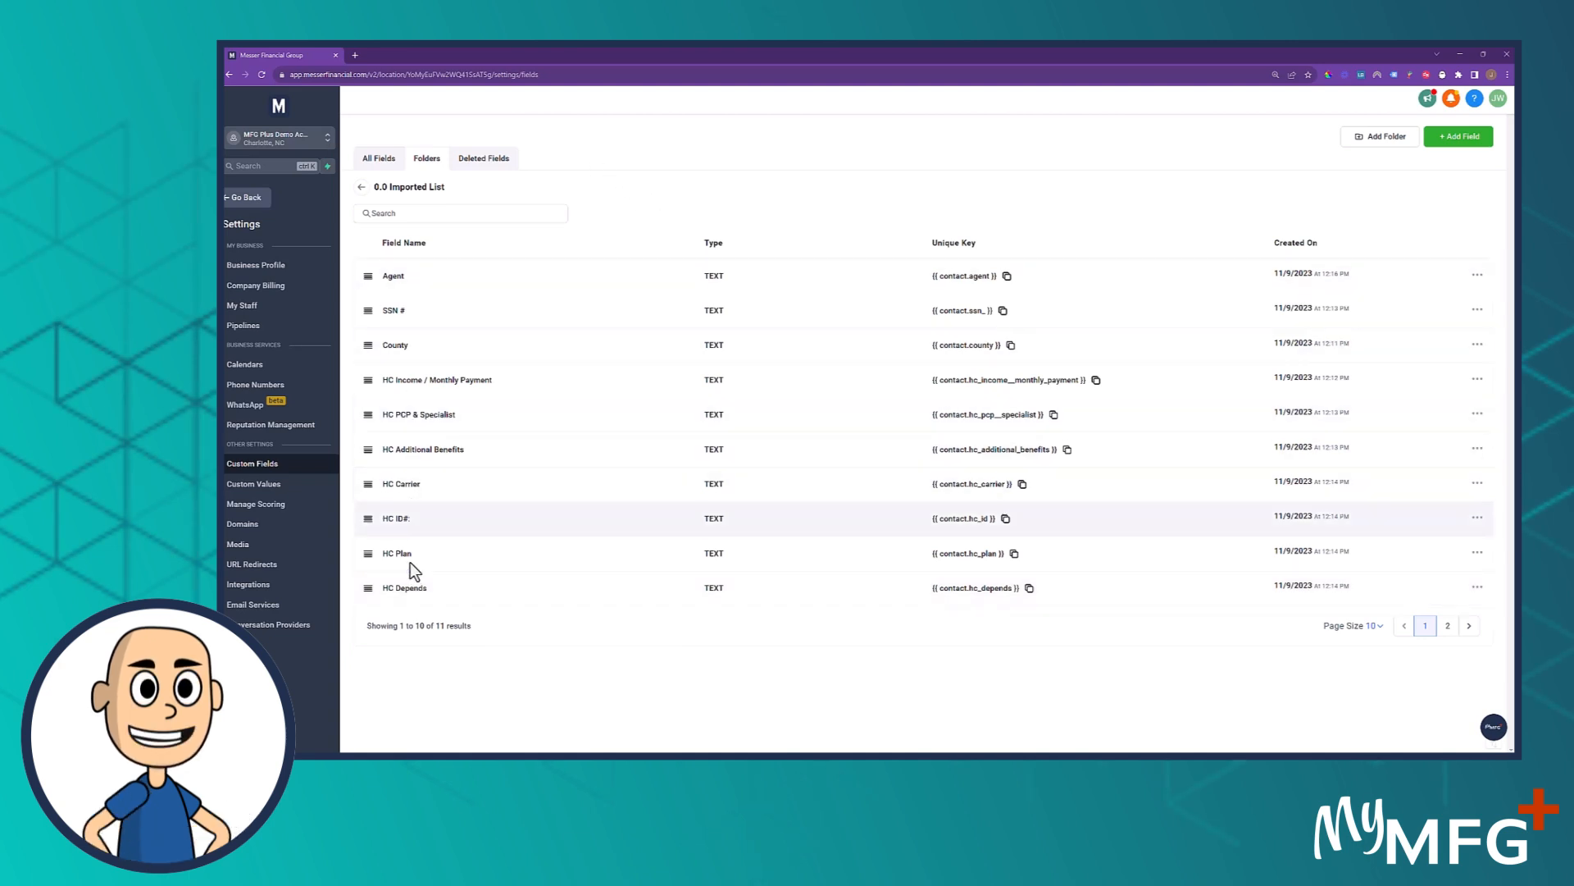
pyautogui.moveTo(225, 99); pyautogui.dragTo(225, 147)
pyautogui.click(229, 203)
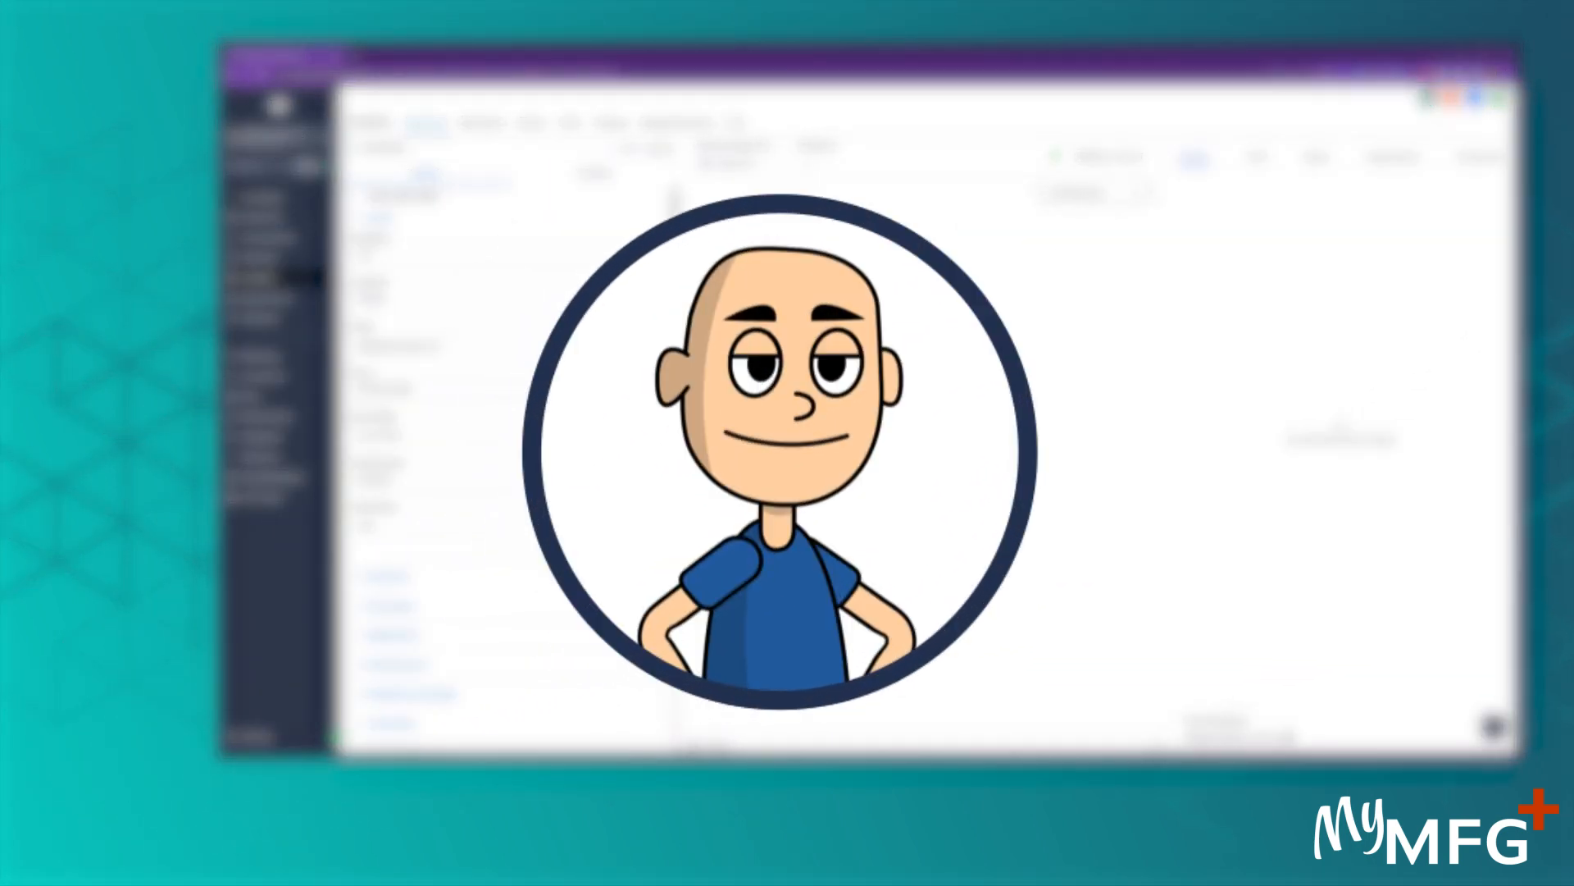